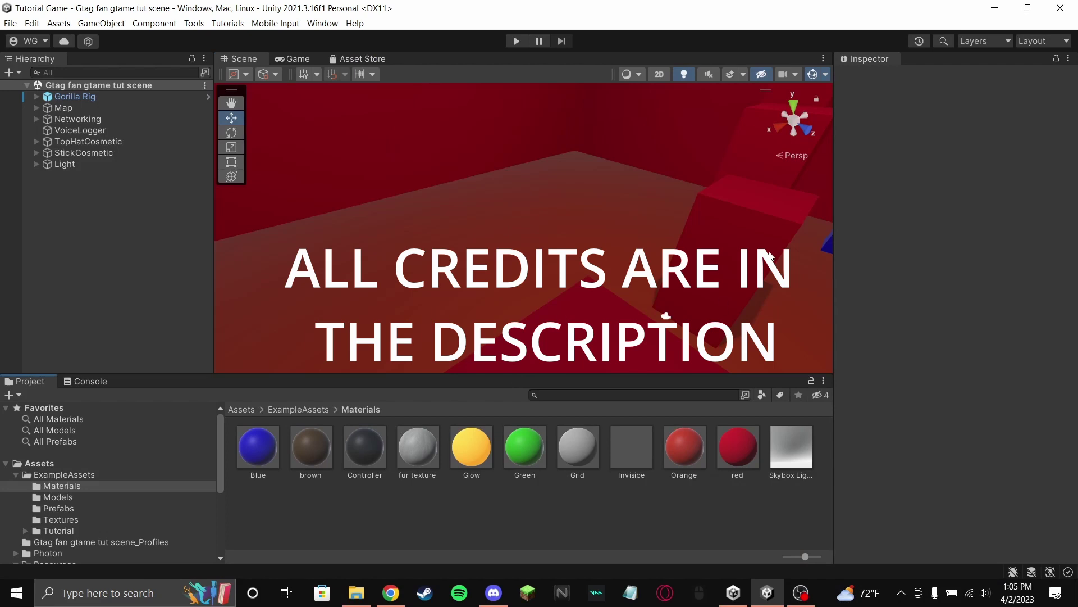
right_drag(537, 264, 759, 171)
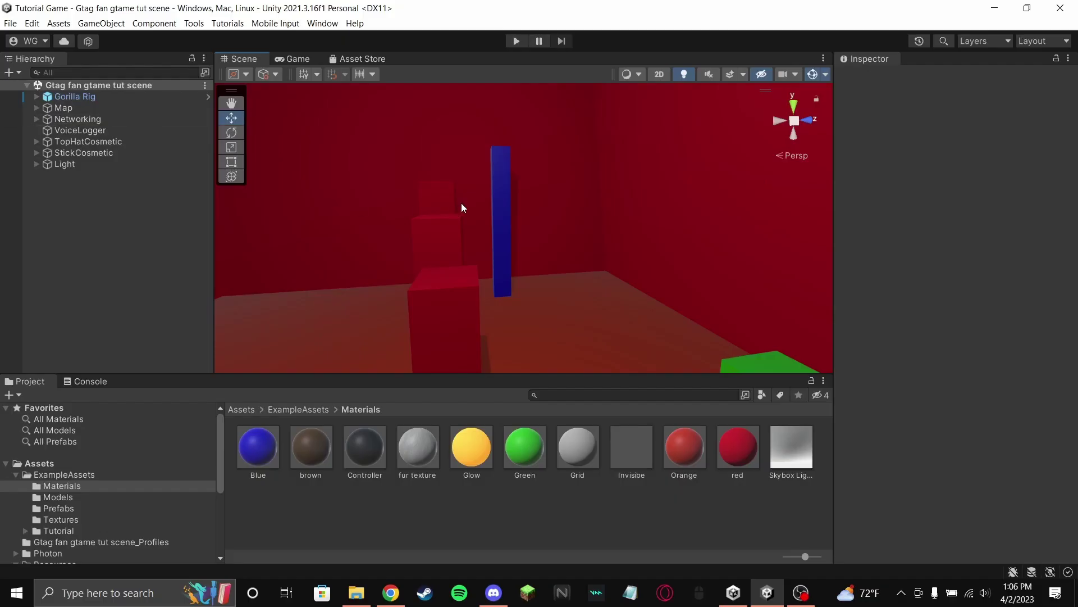
right_drag(460, 203, 0, 327)
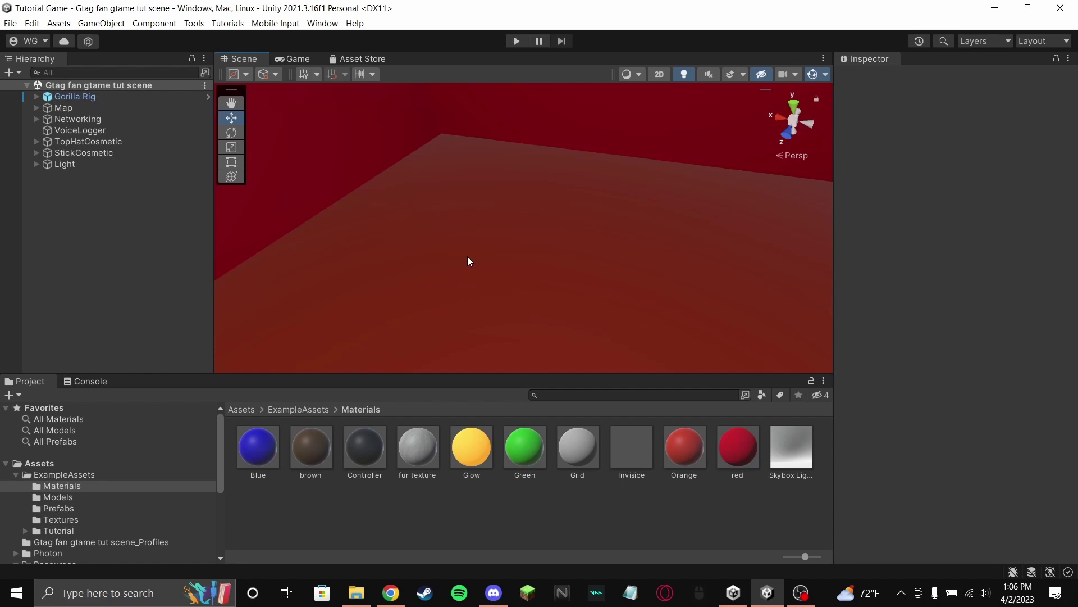
right_drag(402, 187, 135, 236)
- Import all items of the computer Unity package from the UnityTutorial folder into the project's Assets folder
click(356, 592)
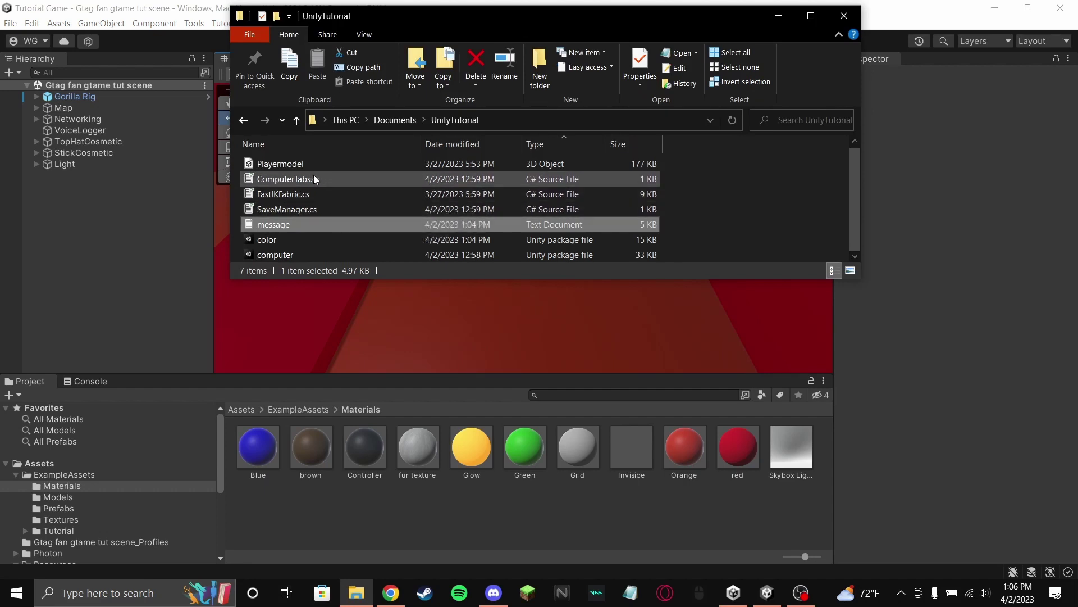
click(309, 253)
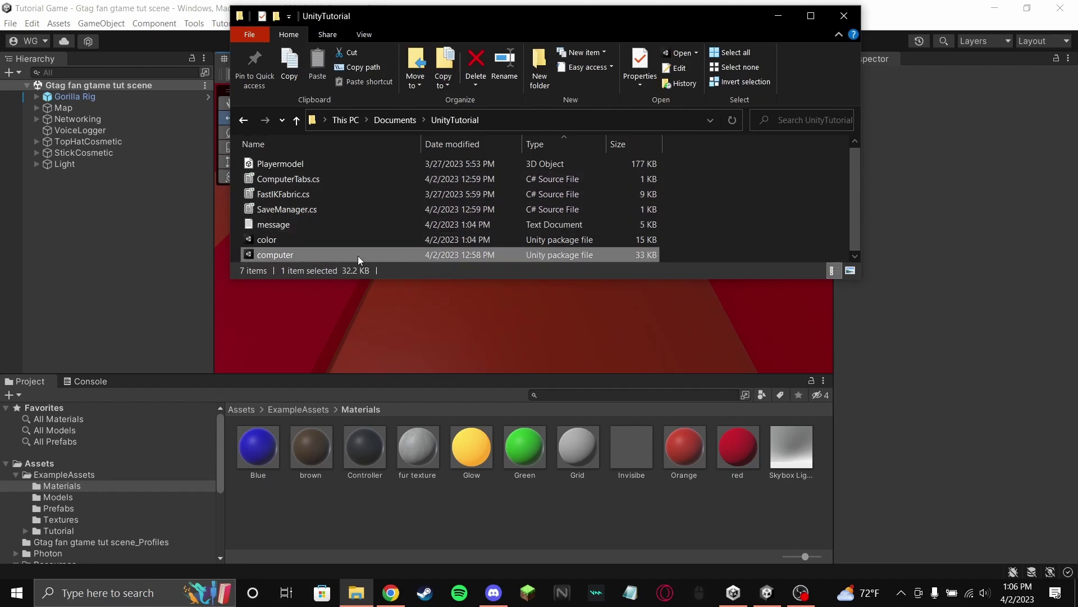
drag(359, 255, 72, 463)
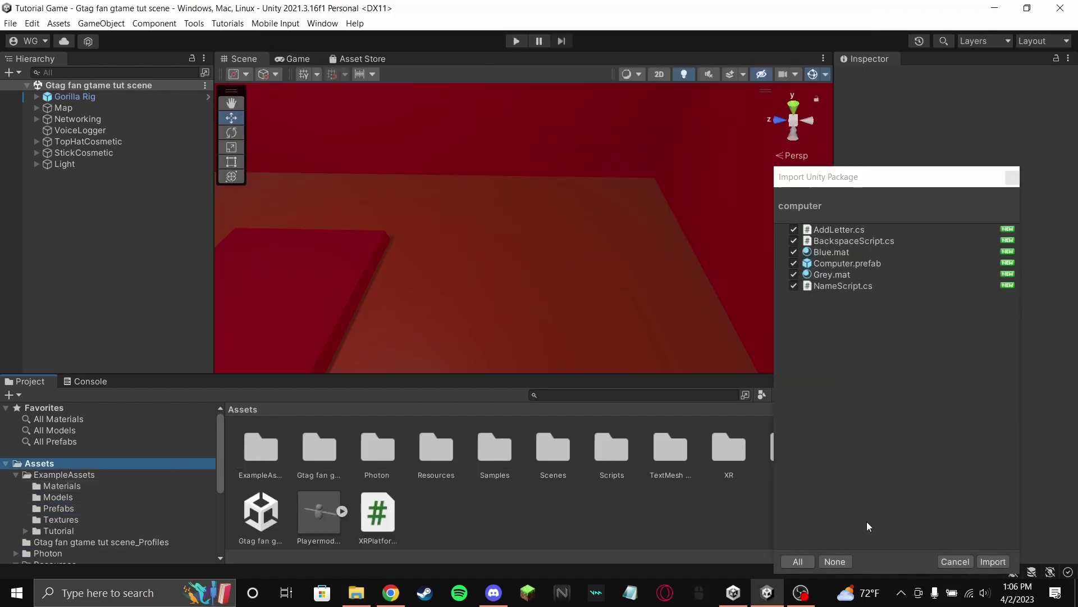
click(993, 561)
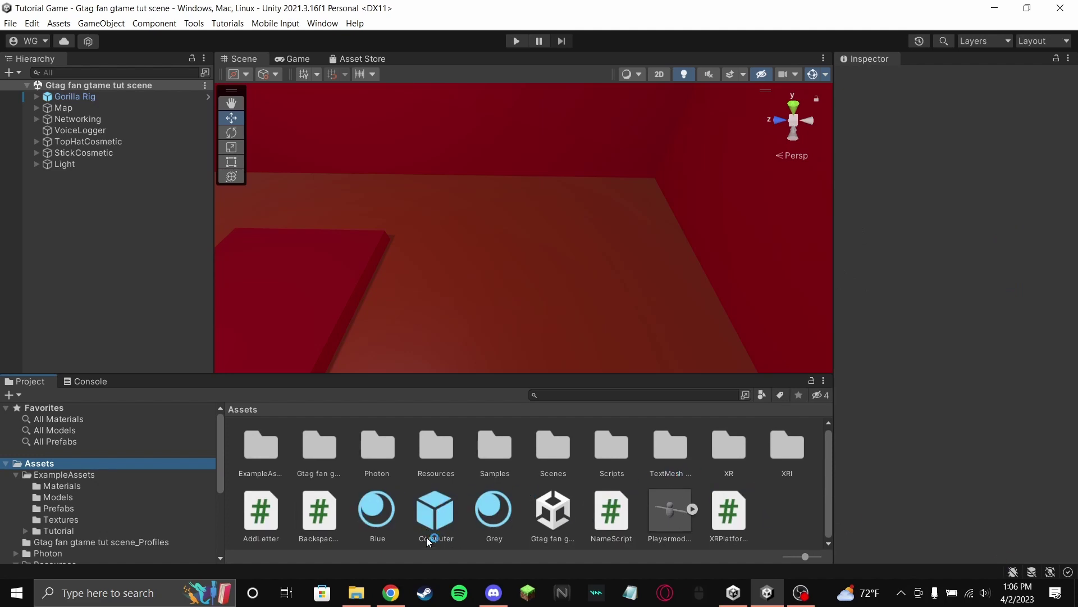
- Place the Computer prefab from Assets on the floor of the scene and view it up close
drag(448, 511, 541, 226)
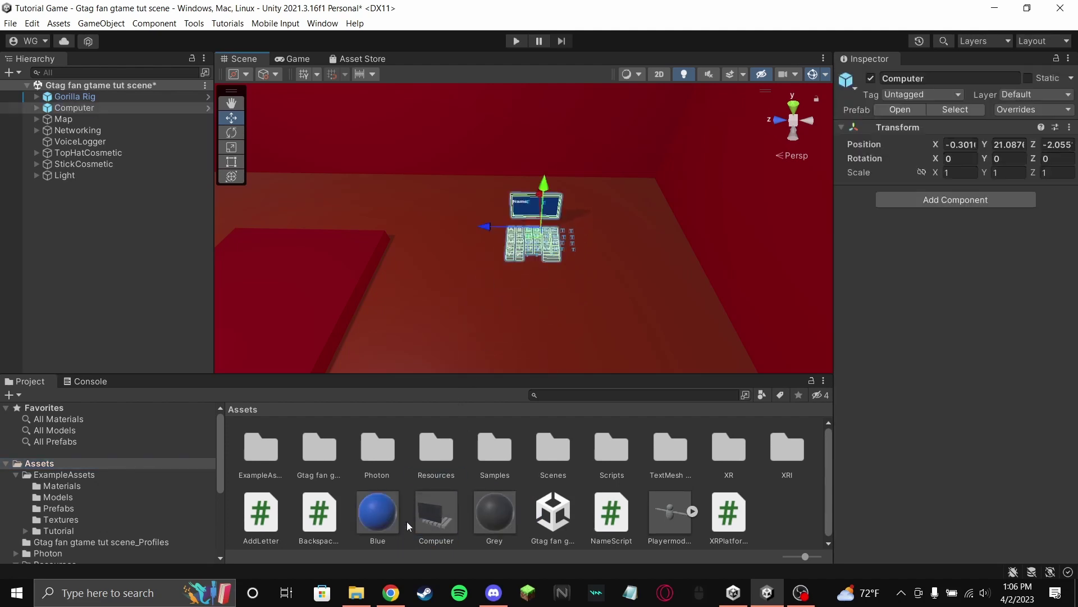
key(w)
right_drag(557, 289, 521, 248)
key(d)
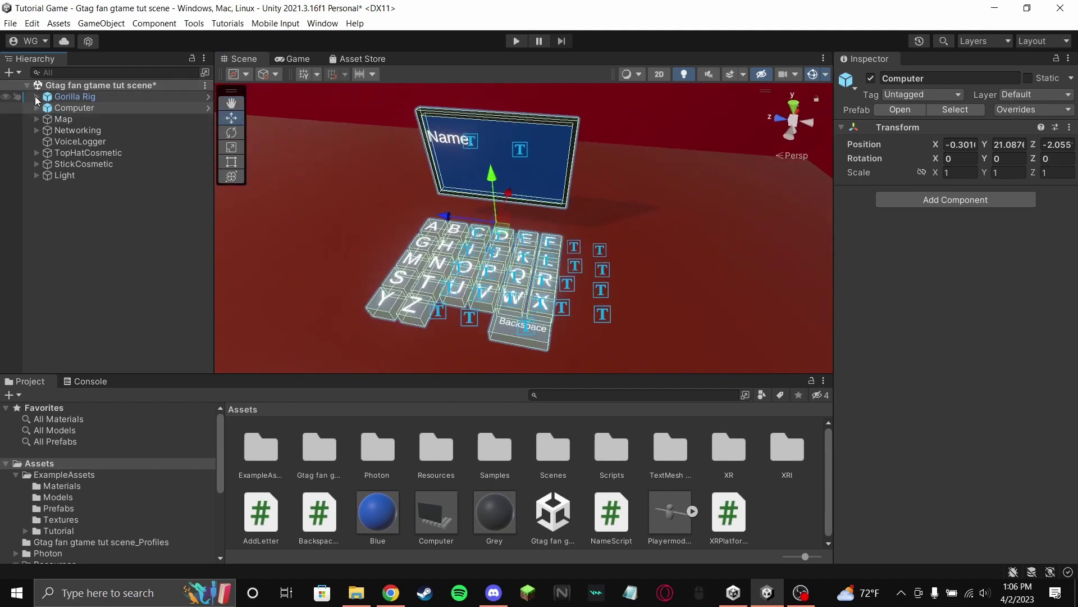
- Check the tag of the LeftHand Controller inside GorillaPlayer and look for HandTag in the project's tag list
click(37, 97)
click(47, 131)
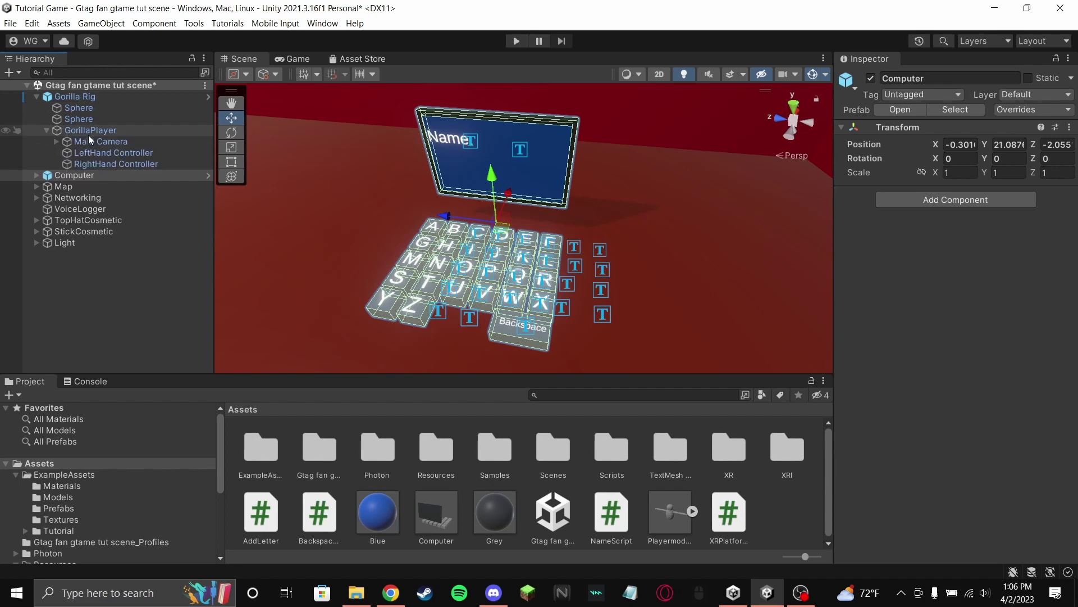
click(107, 153)
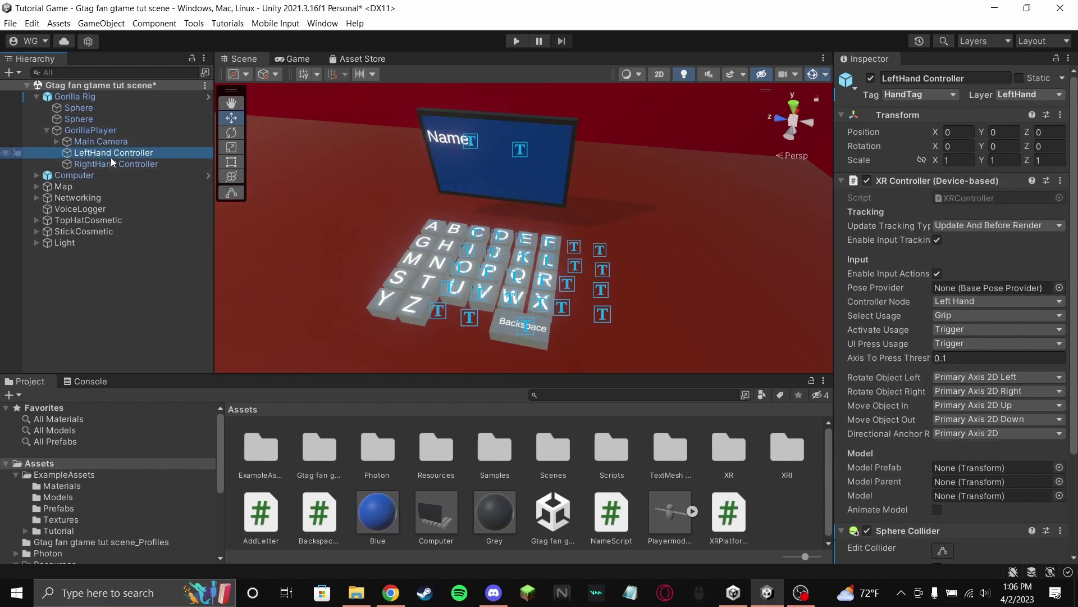
click(931, 96)
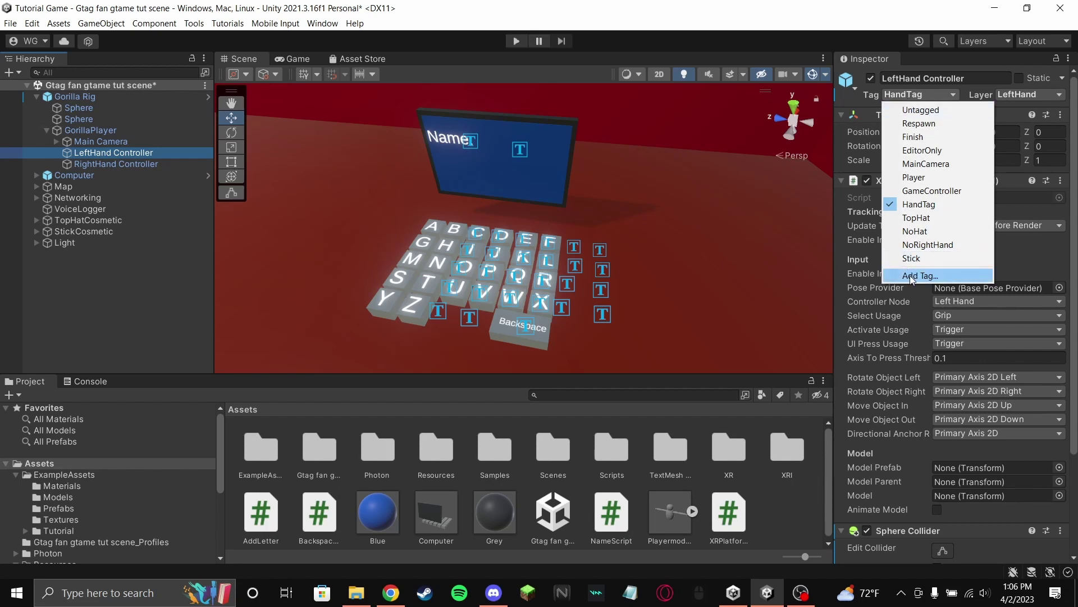
click(927, 281)
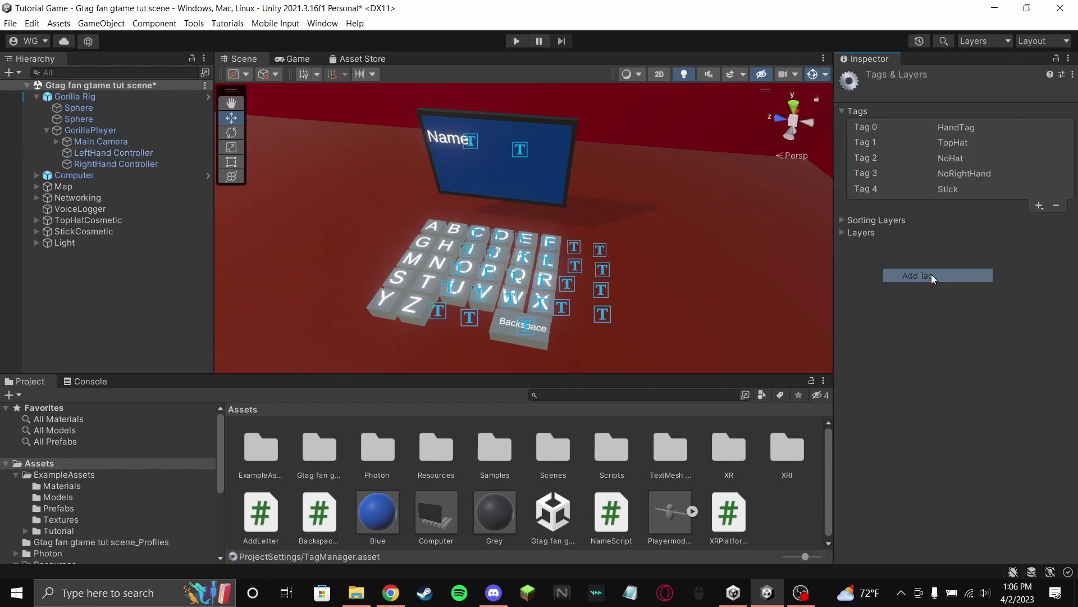
click(1039, 206)
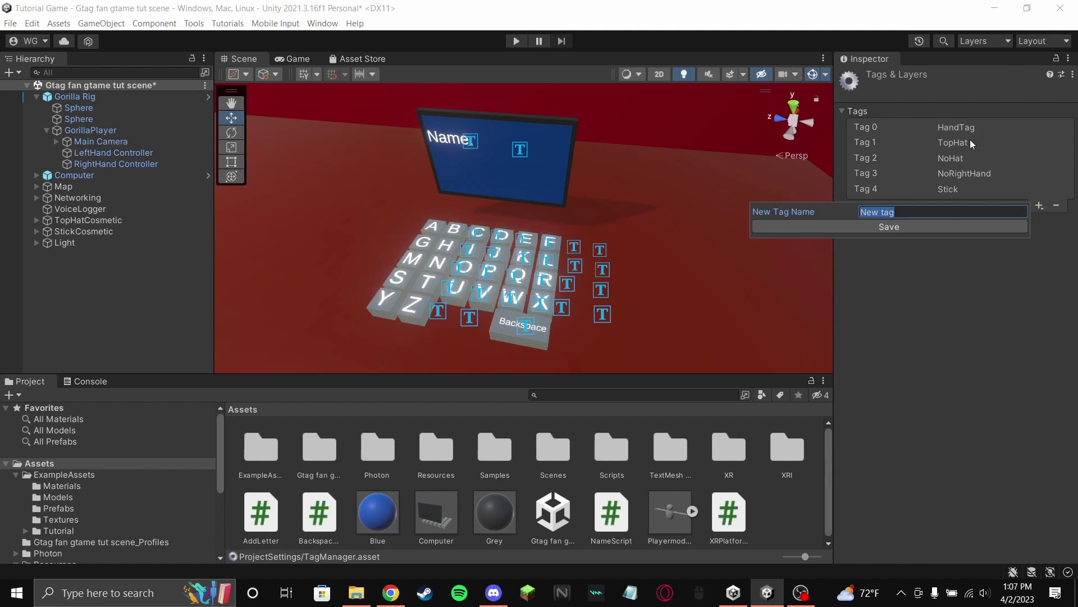
click(945, 130)
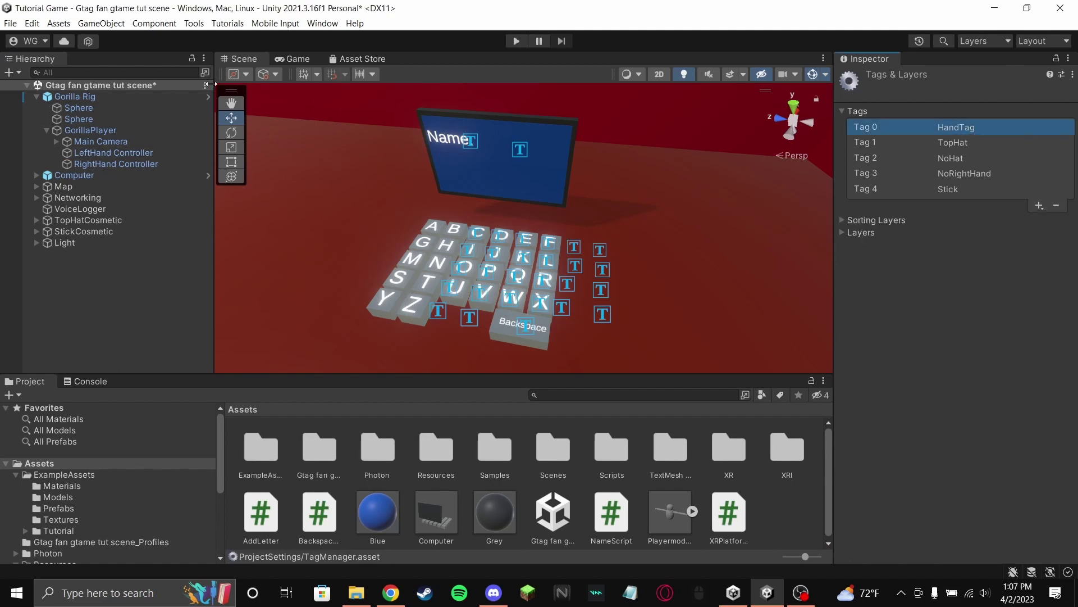
- Compare the tag and layer assignments of the LeftHand Controller and the RightHand Controller
click(113, 152)
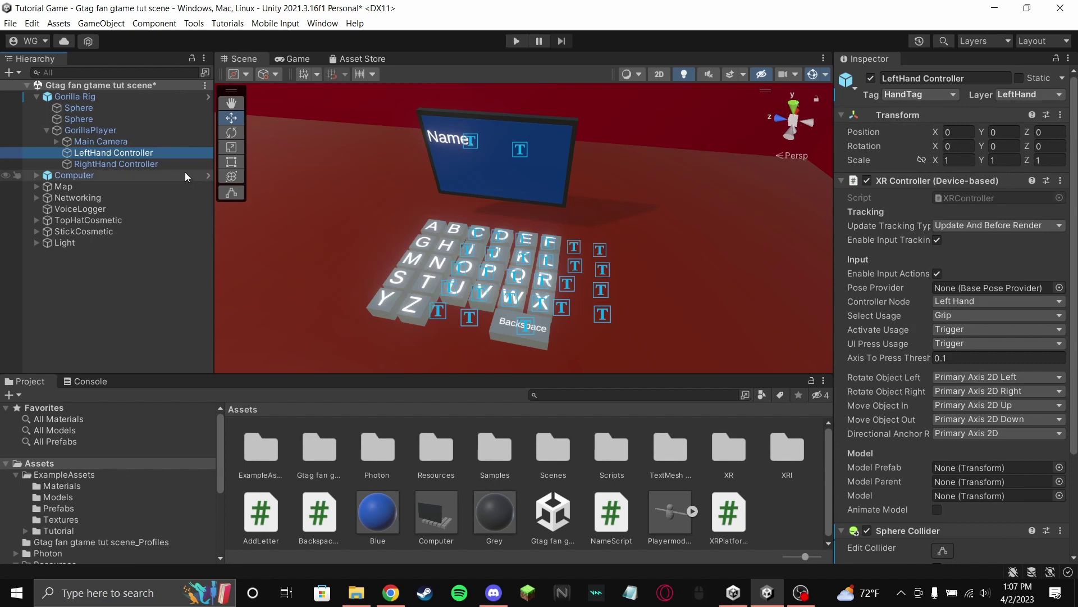
click(168, 164)
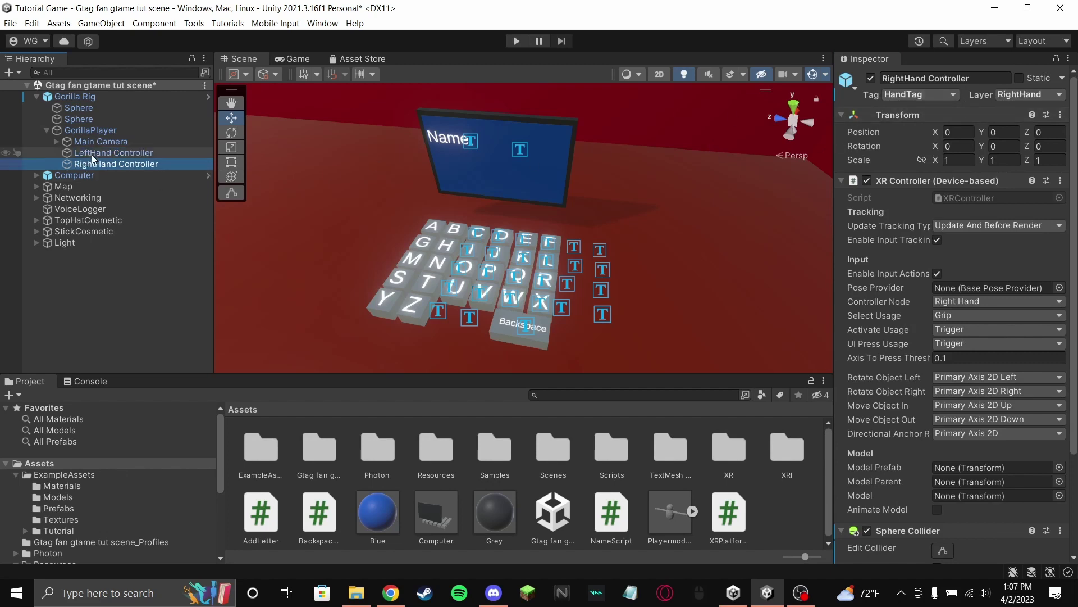
click(130, 153)
click(1053, 100)
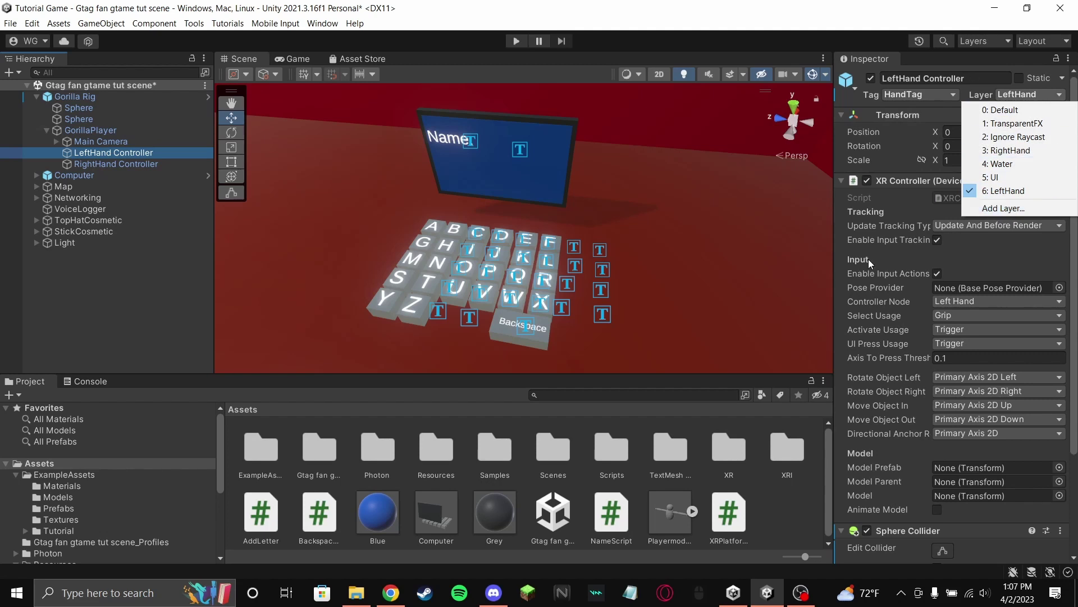
click(101, 162)
key(f)
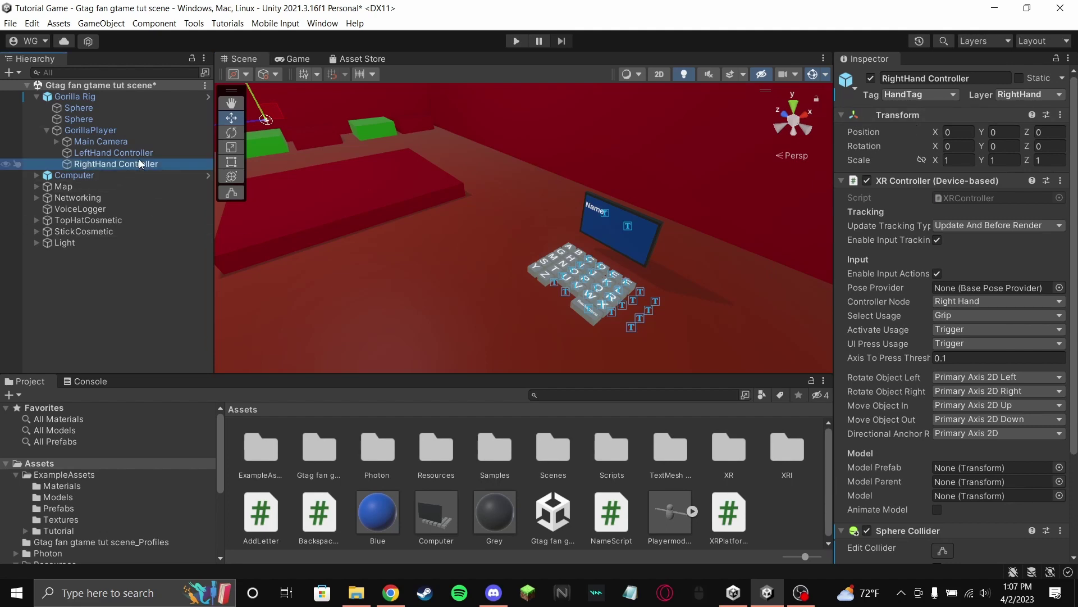
click(112, 153)
click(111, 165)
click(113, 152)
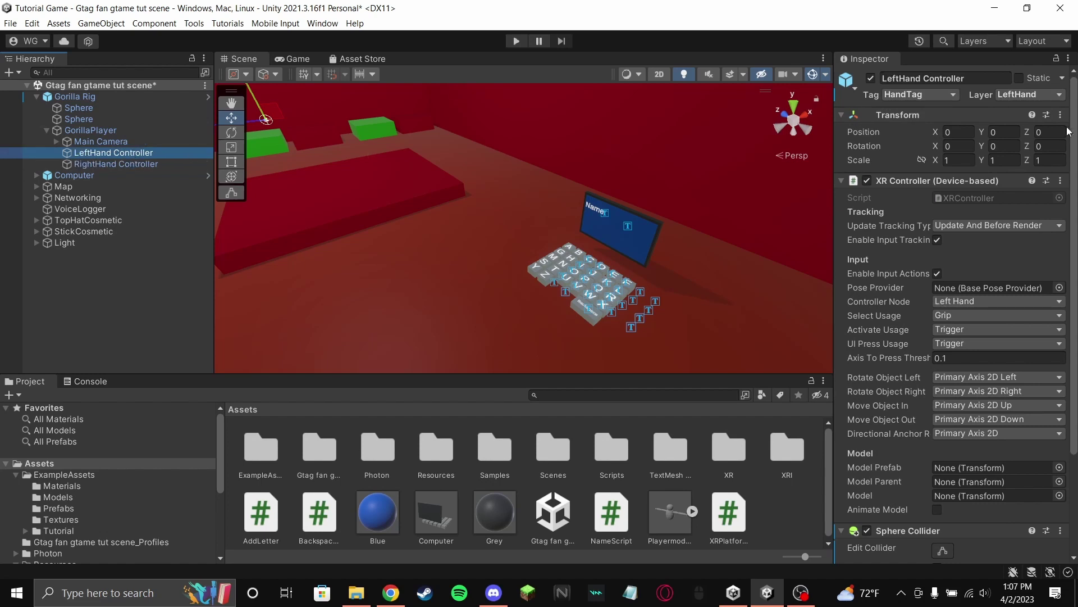
- Inspect the Main Camera, GorillaPlayer and Gorilla Rig objects, and reveal the Computer's child objects
click(75, 143)
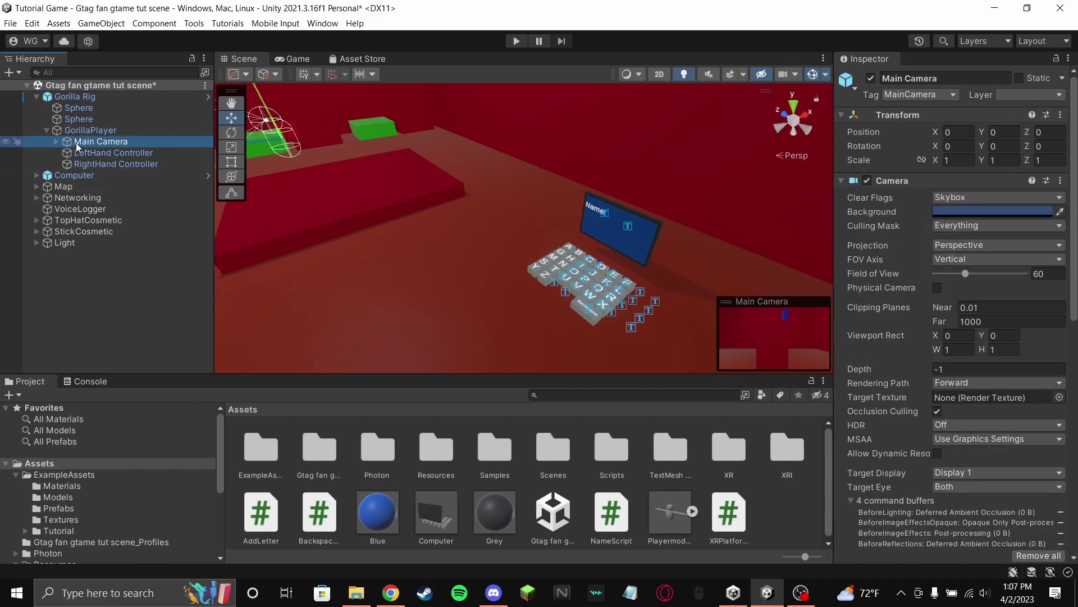
click(122, 134)
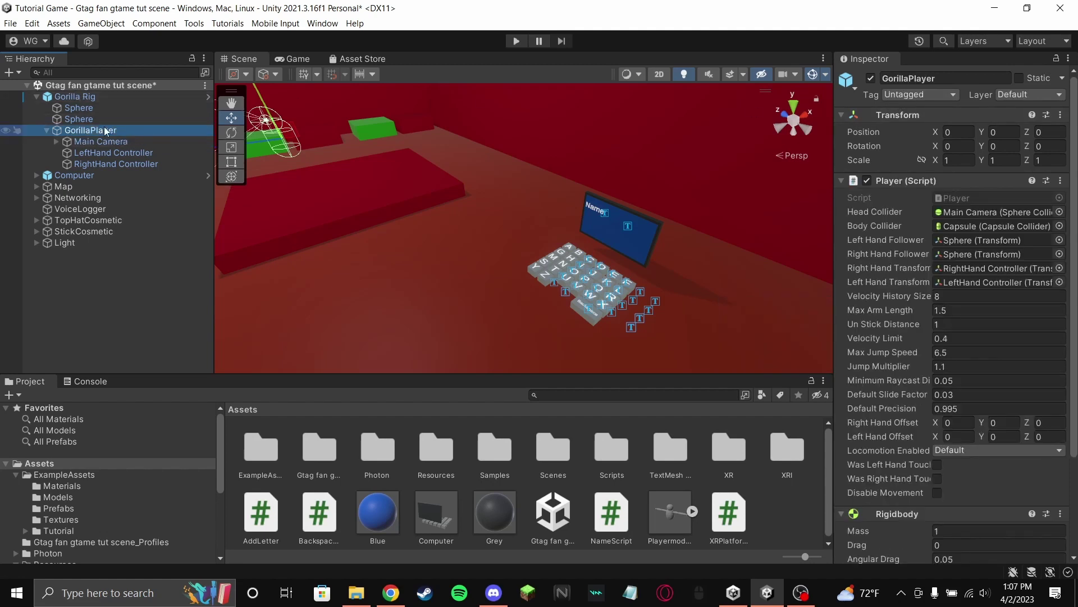
click(89, 97)
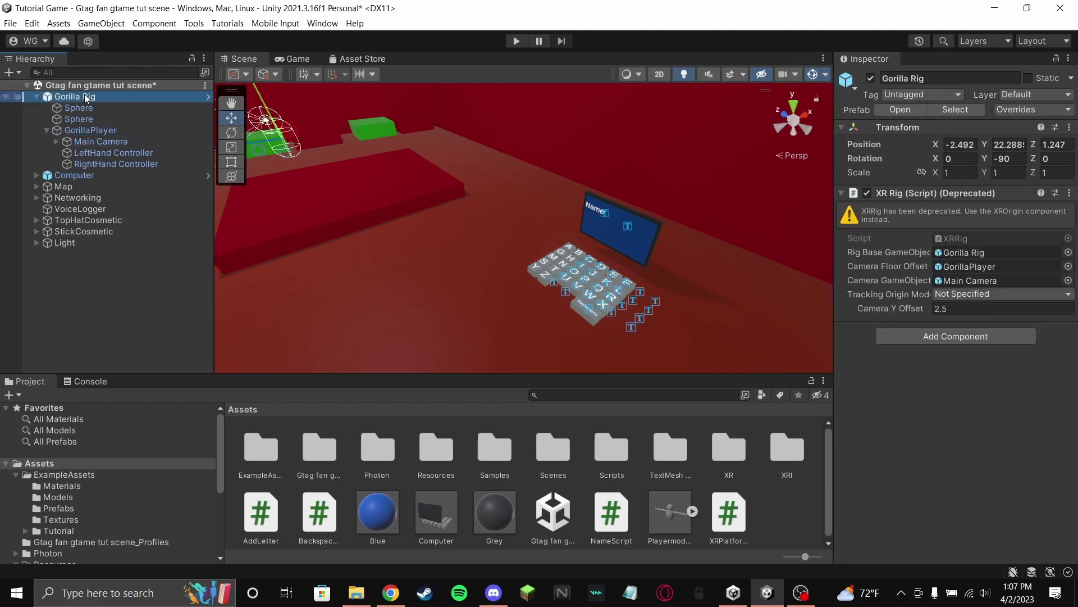
click(37, 96)
click(36, 108)
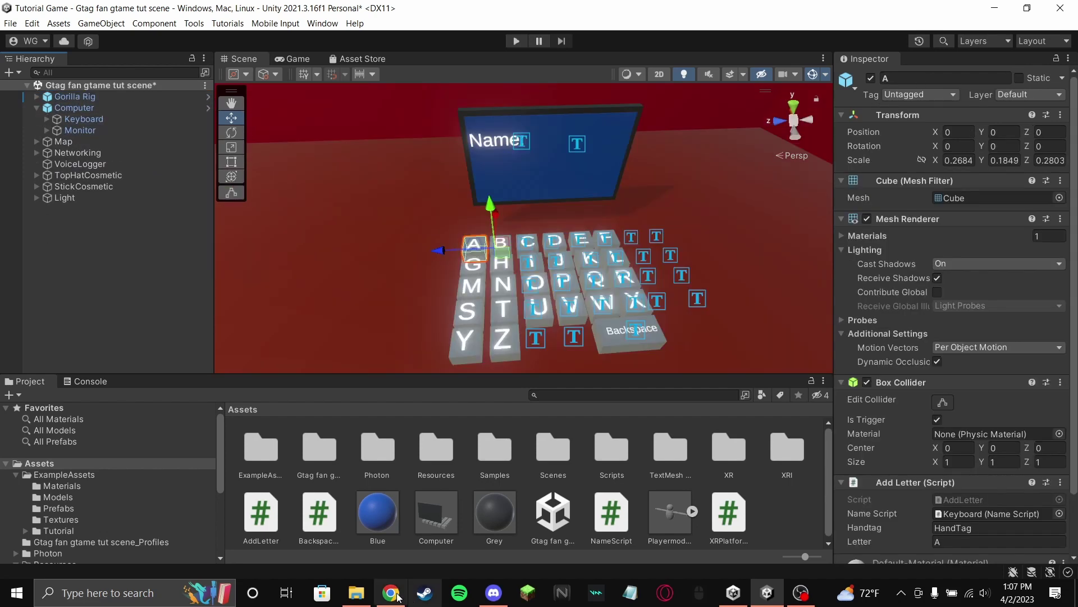
- Add SaveManager.cs from the UnityTutorial folder to the project's Assets folder and close the file window
click(357, 593)
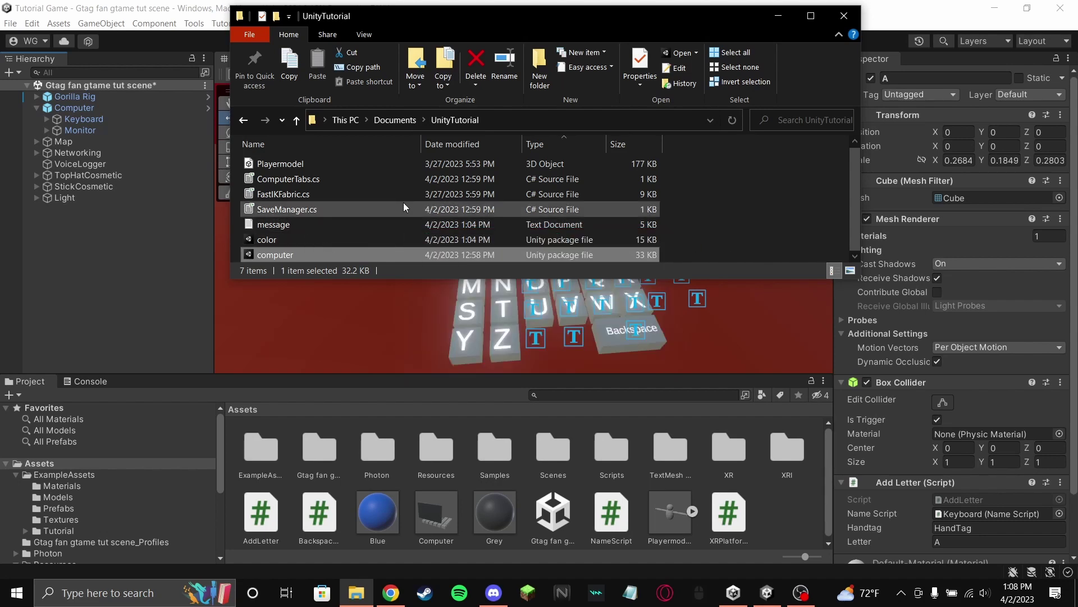
drag(290, 213, 776, 528)
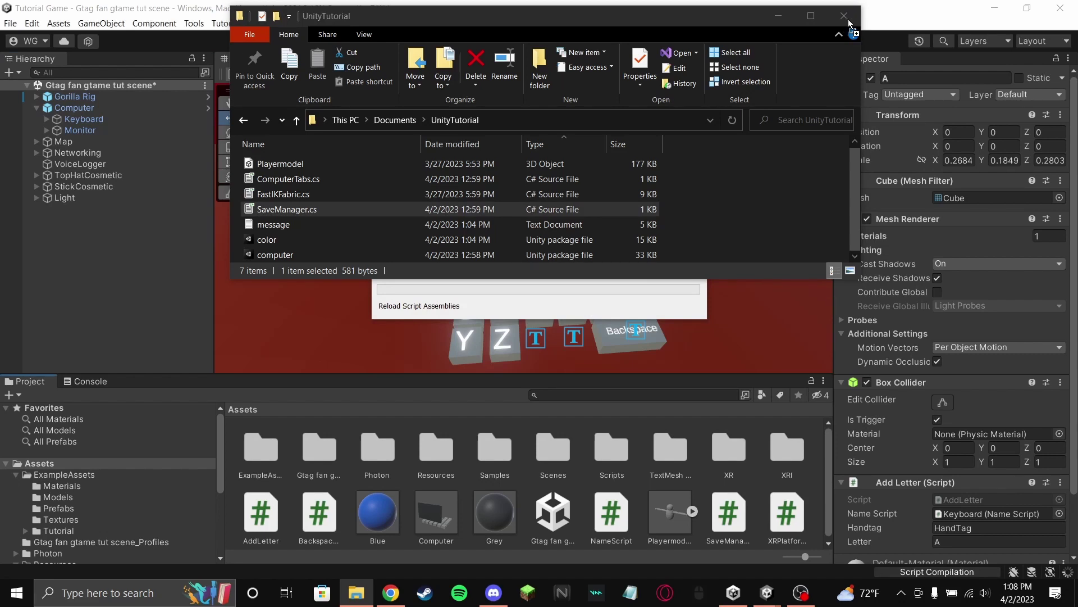
click(845, 17)
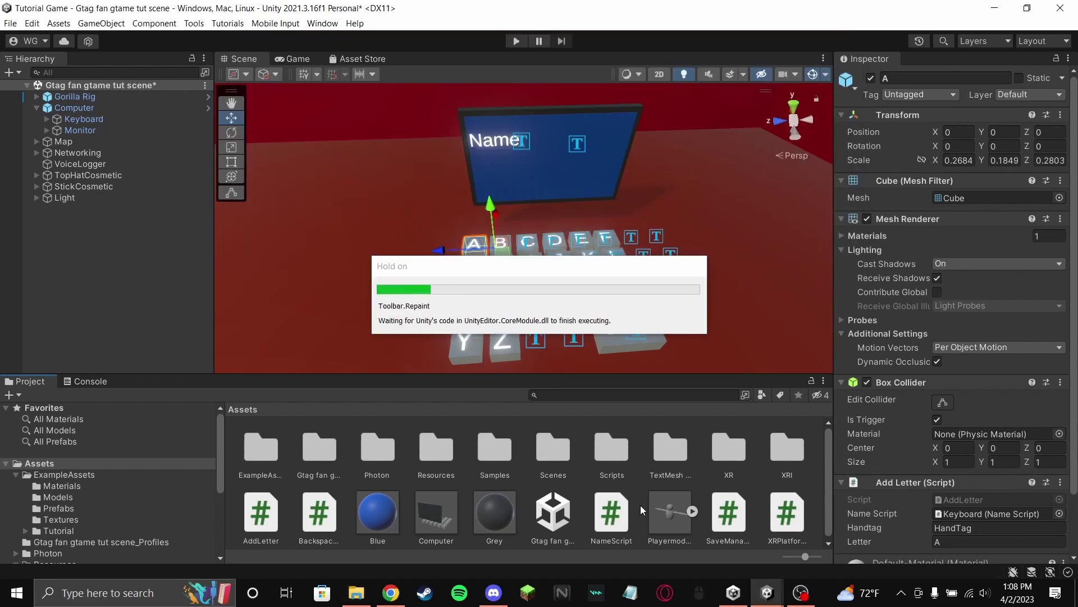
click(787, 511)
click(730, 513)
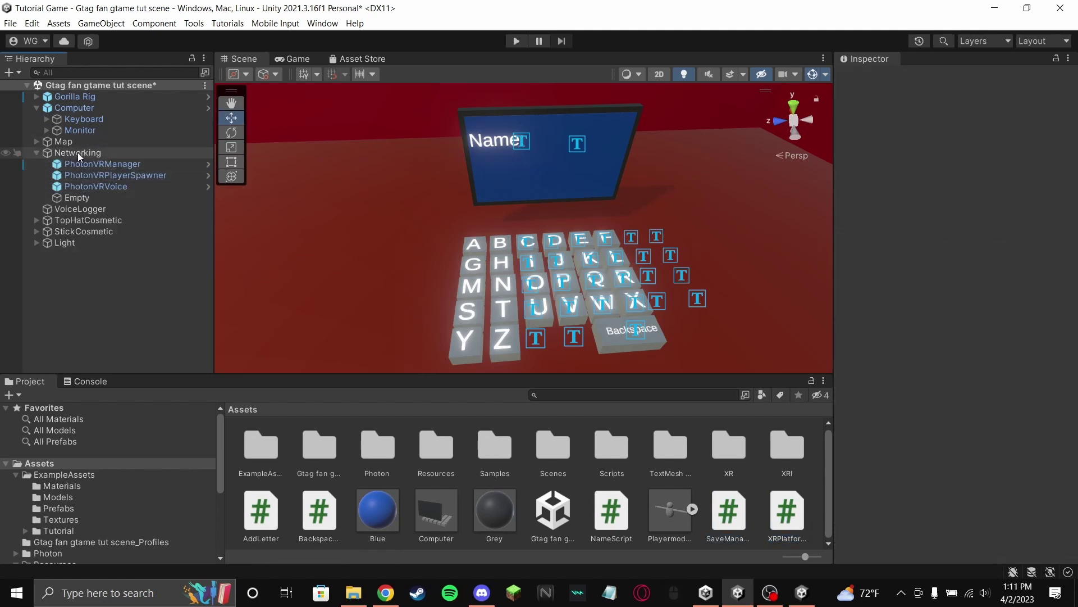
- Create an empty child object under Networking and name it Multiplayer
click(85, 153)
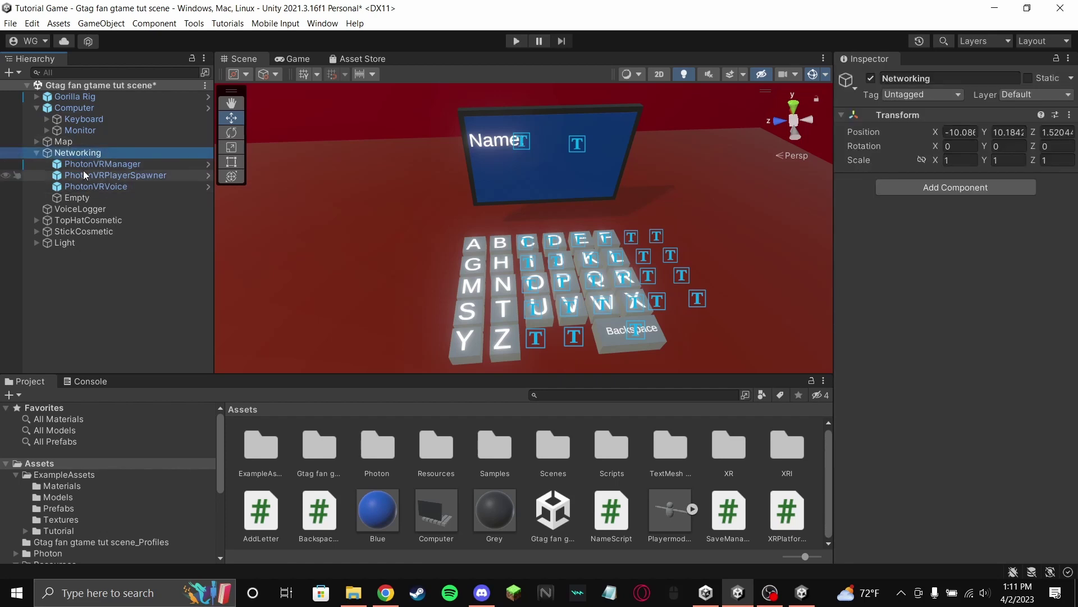
click(83, 198)
click(85, 153)
click(87, 197)
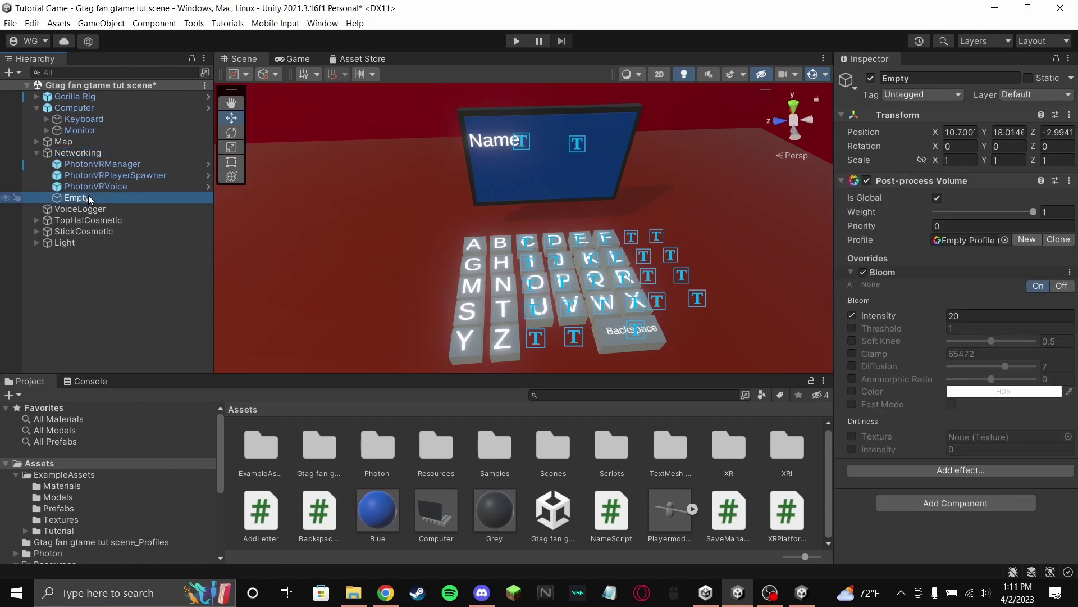
right_click(77, 152)
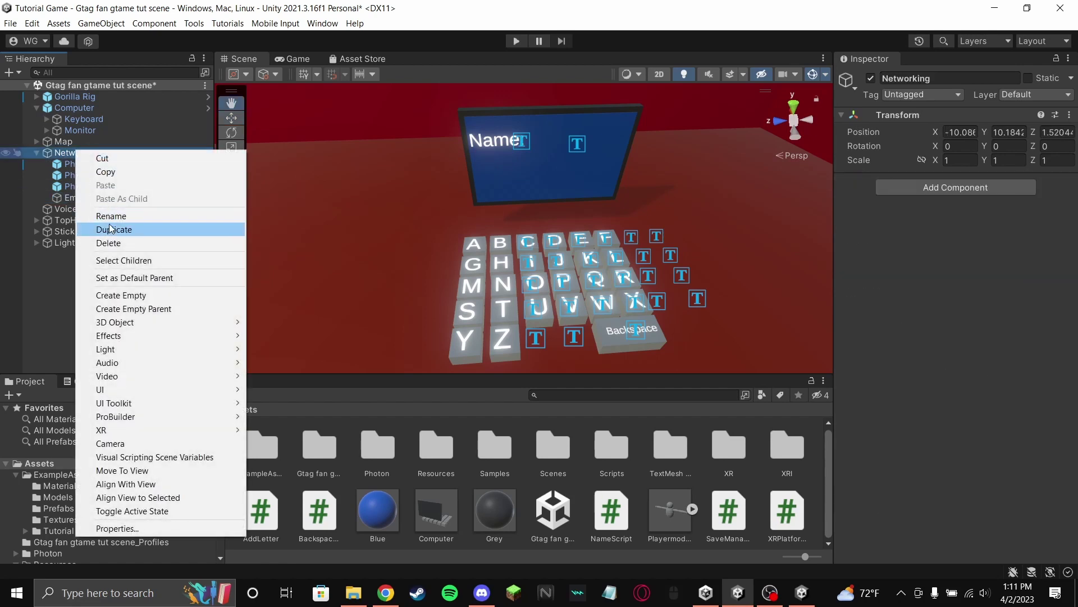
click(130, 295)
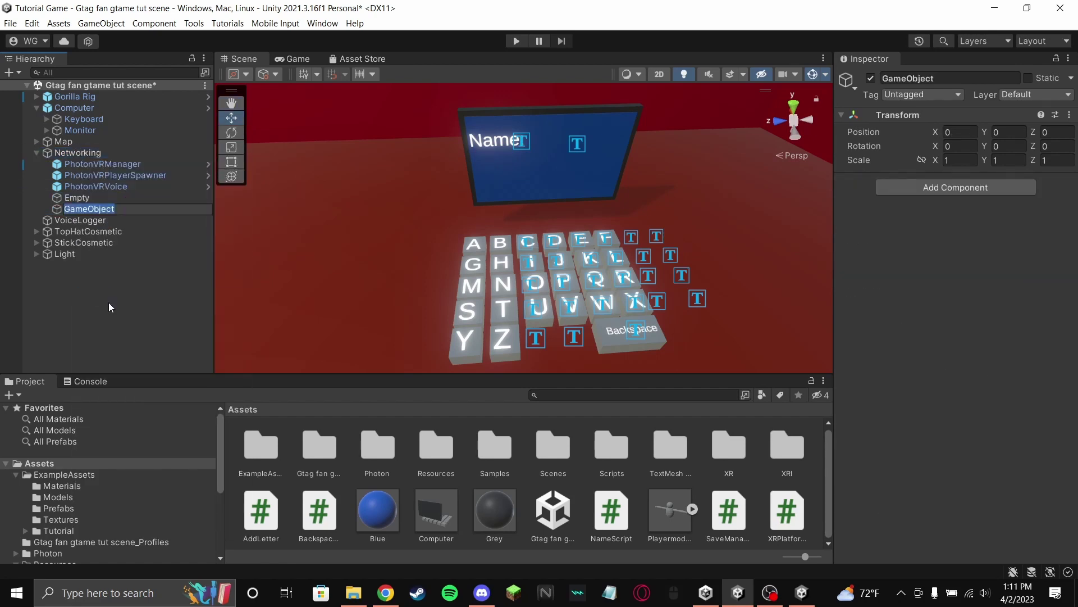
double_click(100, 209)
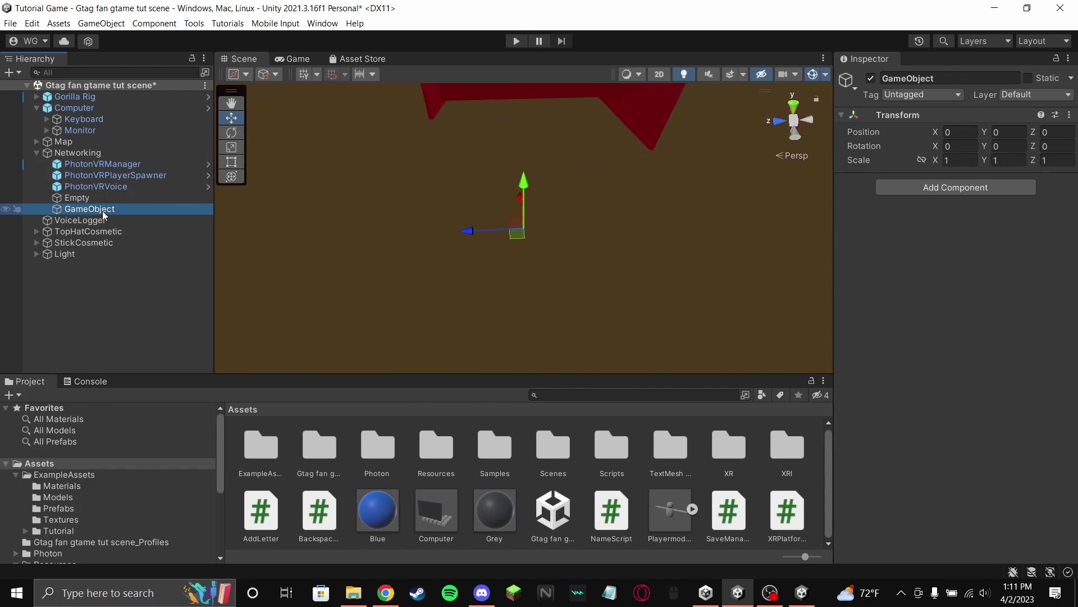
click(102, 210)
text(Multiplayer)
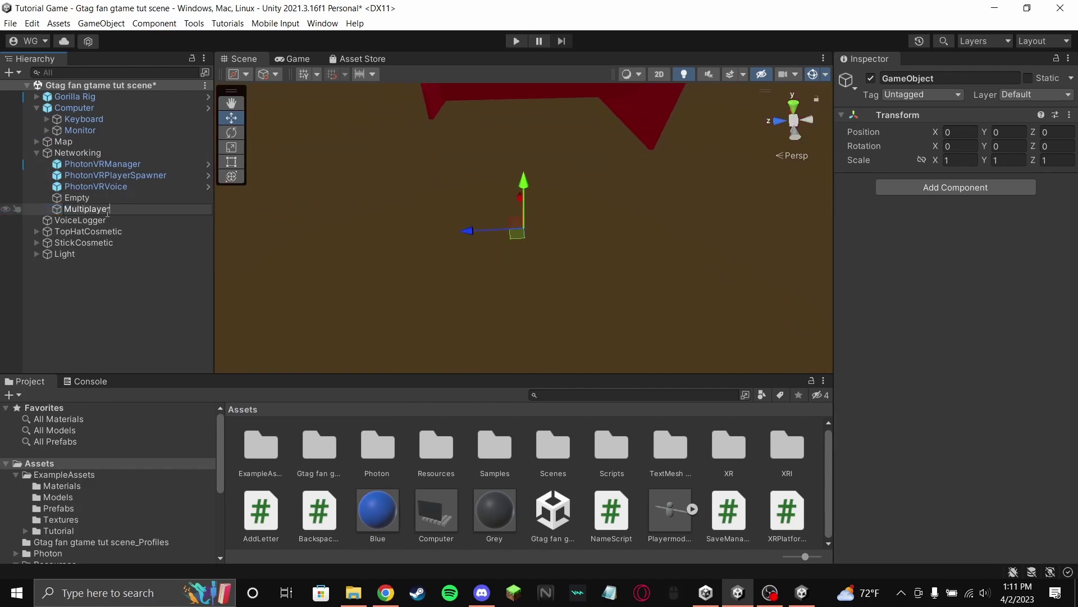
key(Return)
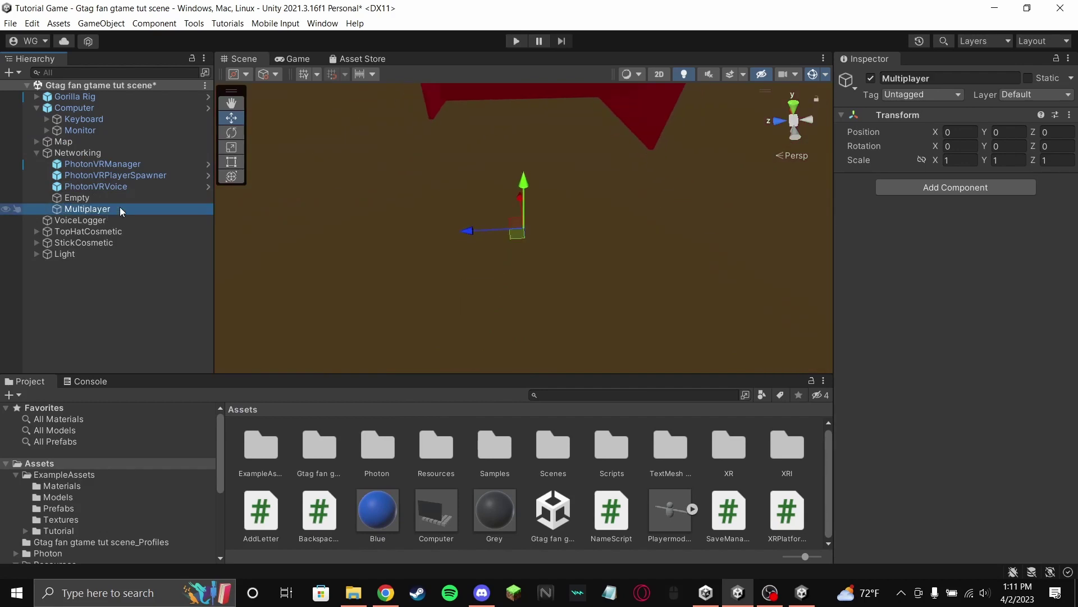
- Group PhotonVRManager, PhotonVRPlayerSpawner and PhotonVRVoice under the Multiplayer object
click(115, 187)
shift+click(117, 164)
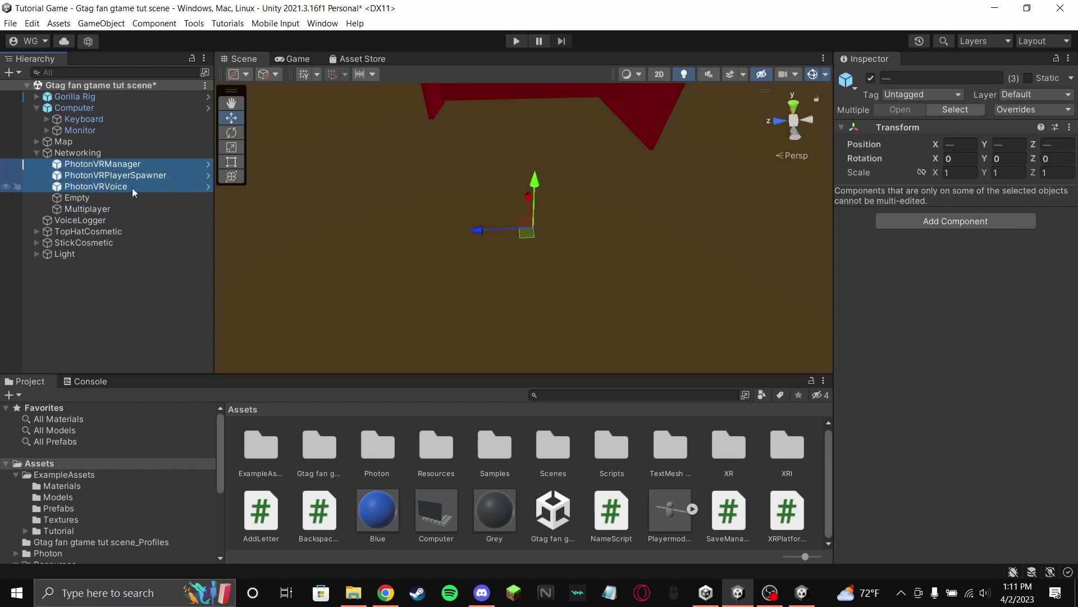
drag(131, 191, 103, 208)
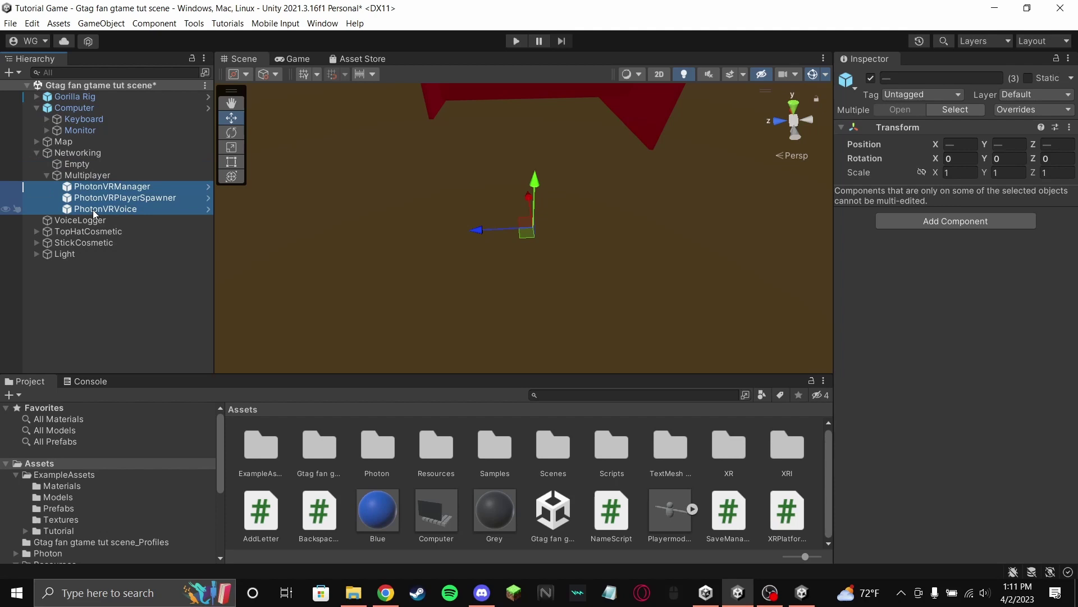
- Create an empty child object under Multiplayer and name it NameSaver
right_click(90, 173)
click(134, 310)
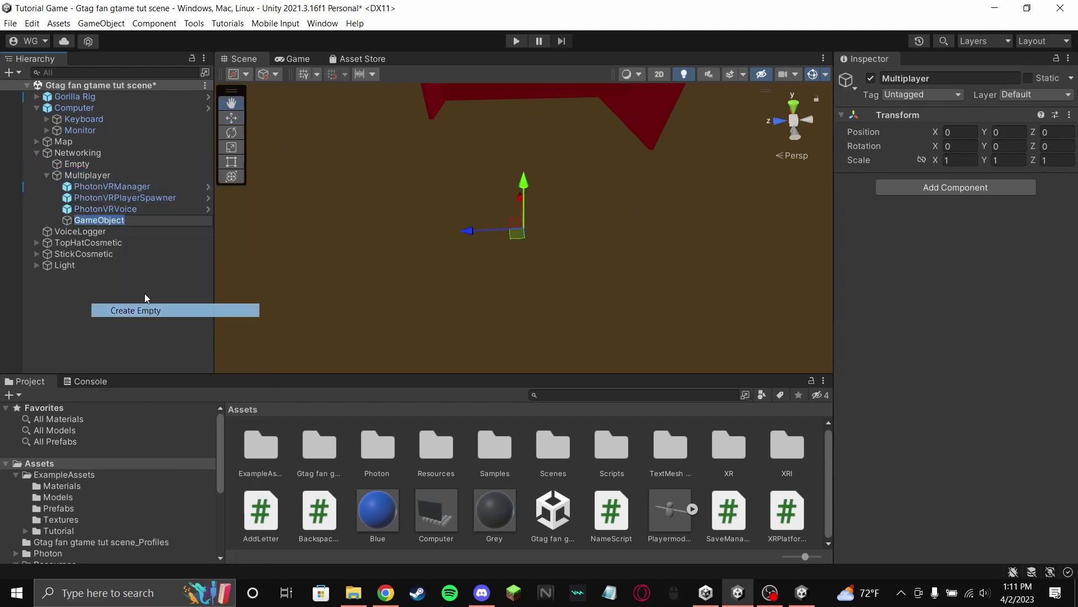
text(Name)
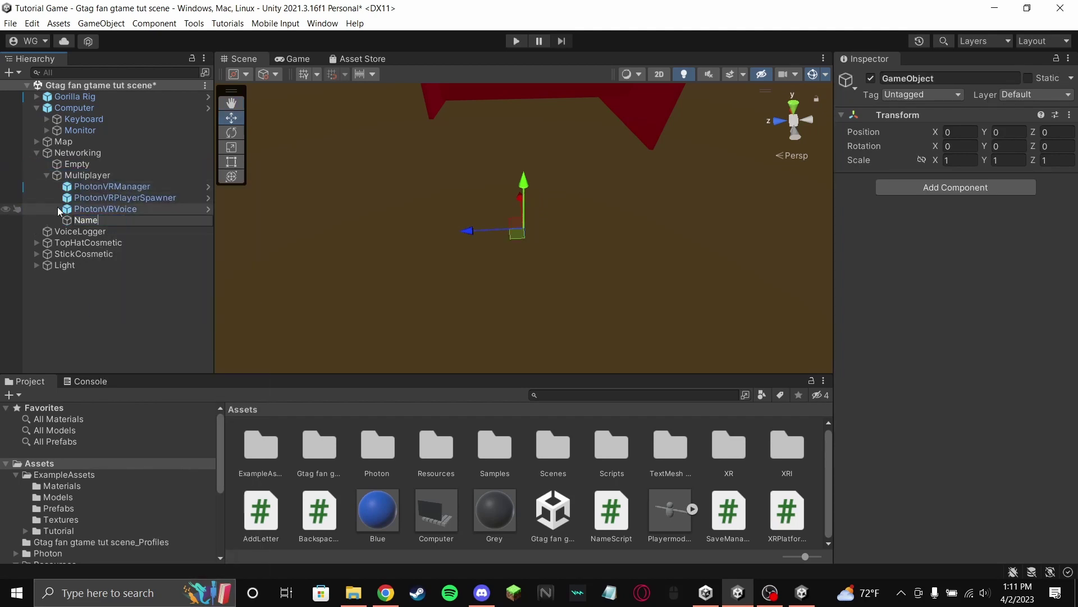
text(Saver)
key(Return)
- Attach the SaveManager script to NameSaver and assign Keyboard as its Name Script reference
right_drag(509, 239, 487, 58)
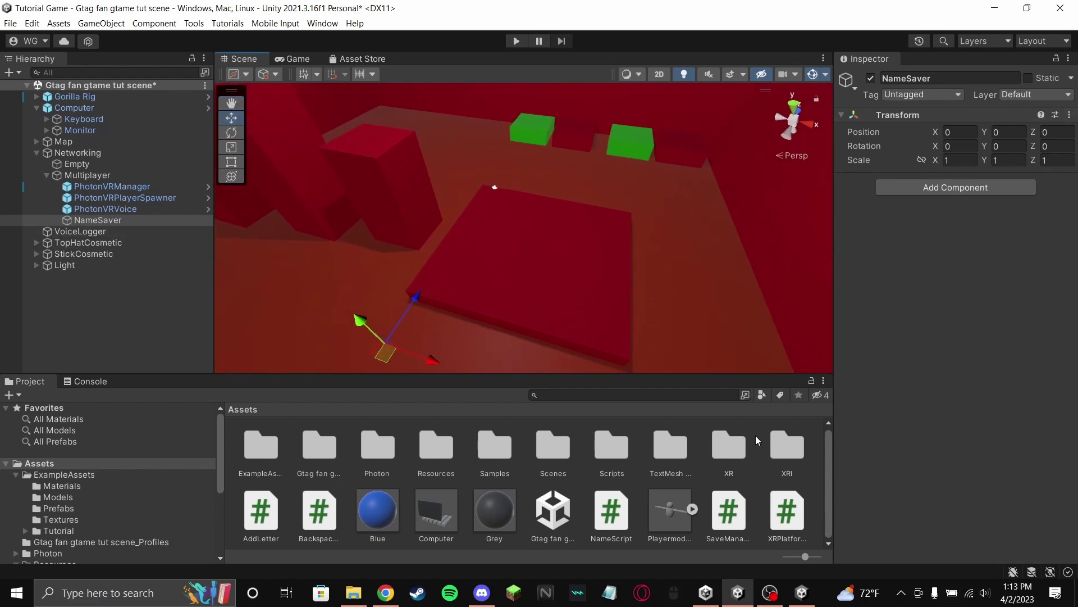
drag(735, 509, 949, 273)
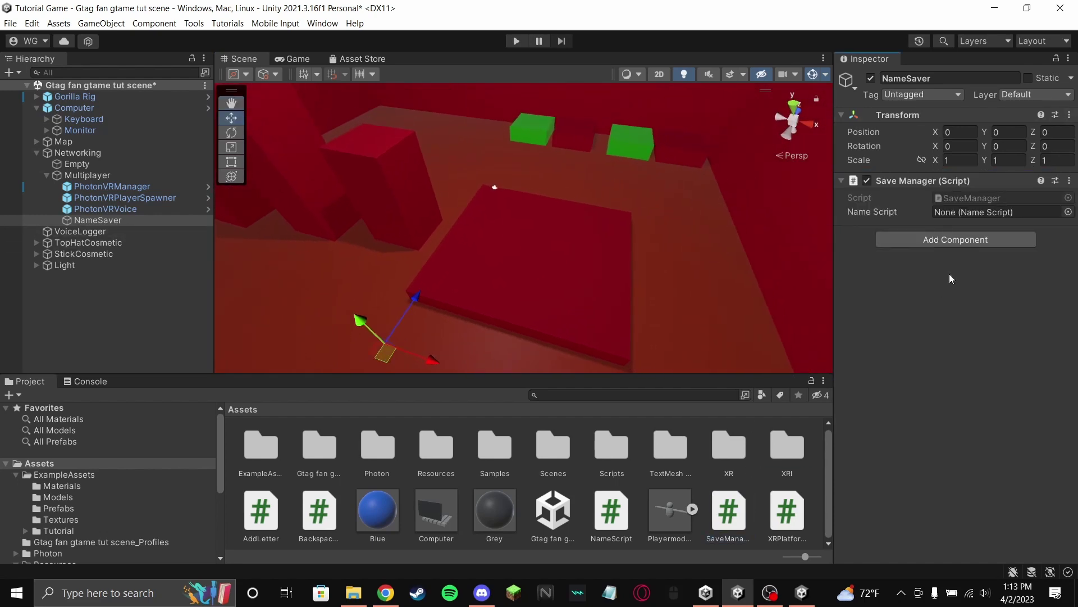
click(1069, 212)
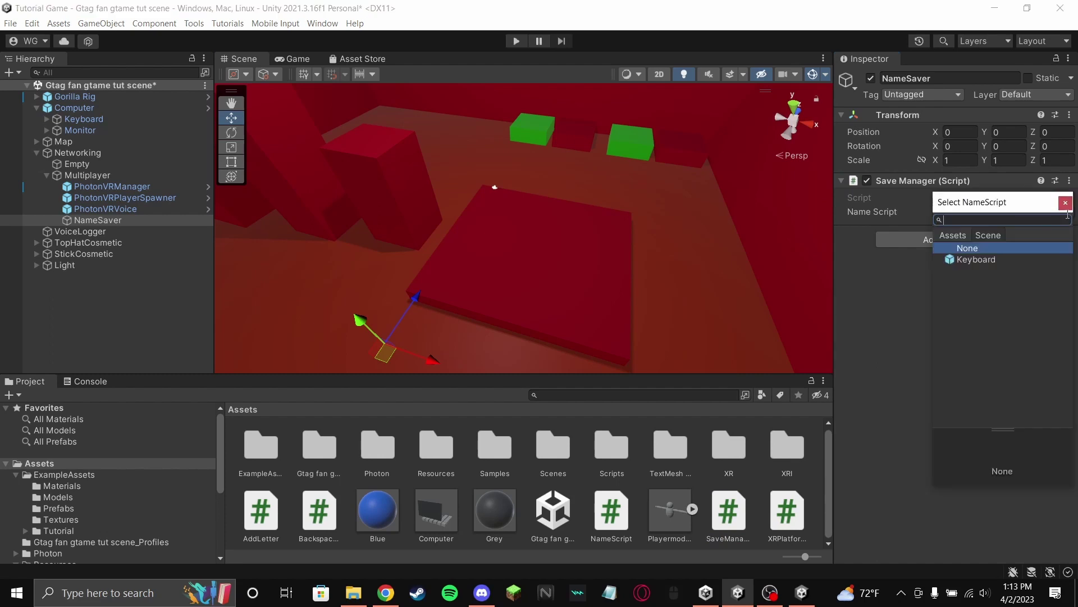
click(977, 259)
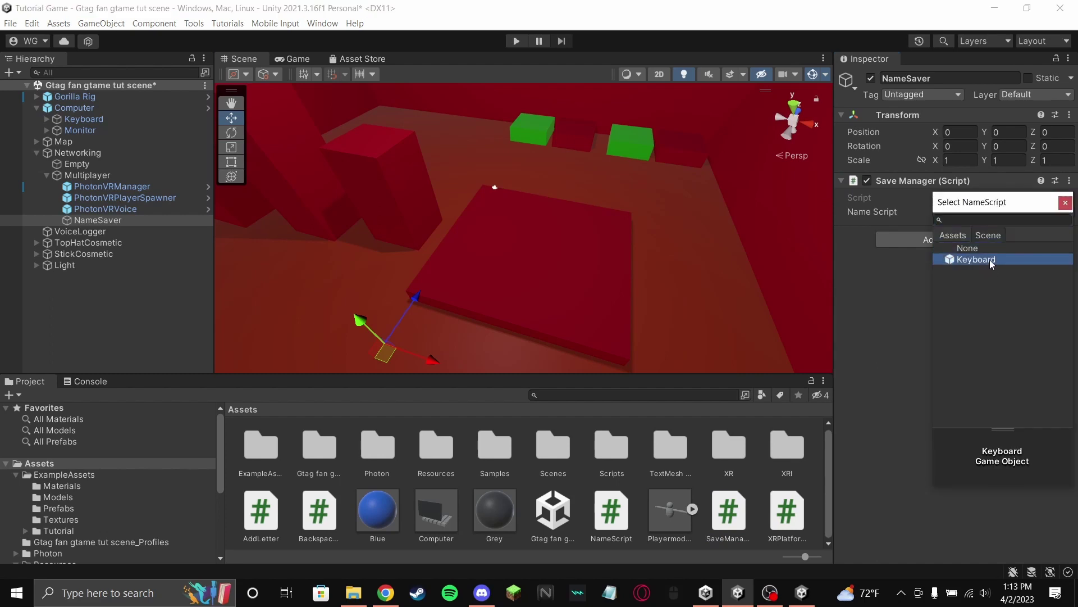
click(1065, 202)
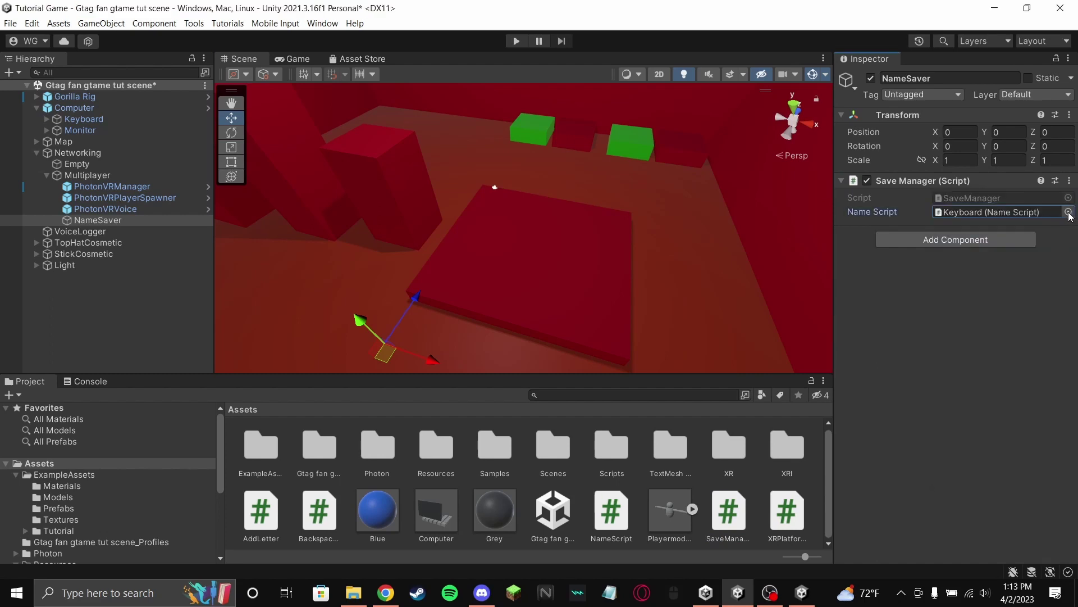
click(1069, 213)
double_click(1015, 257)
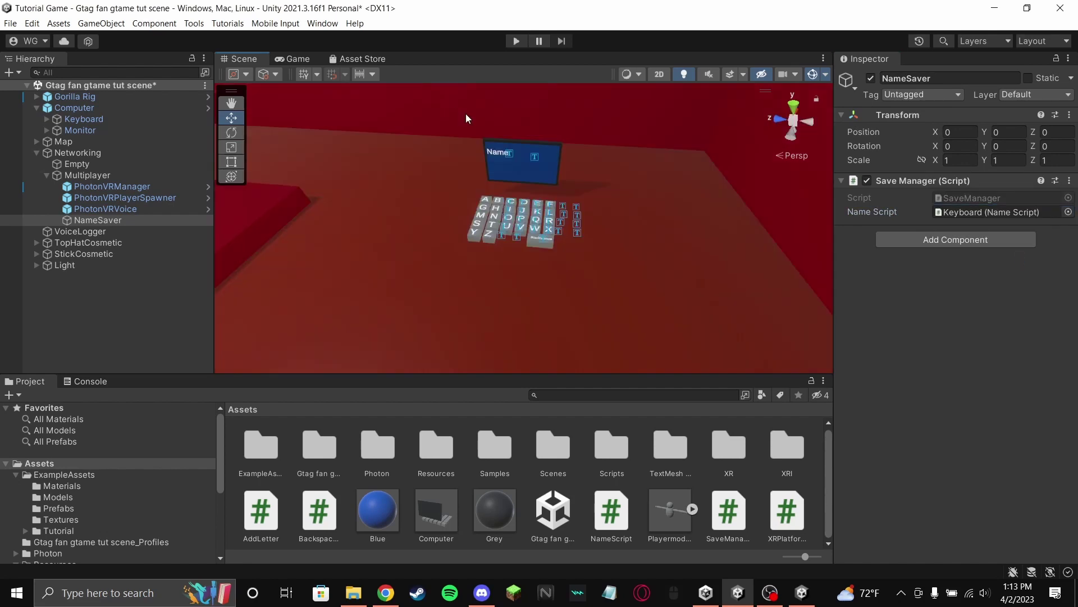
- Open the Player prefab from Resources/PhotonVR, inspect its PlayerName text object, and return to the main scene
right_drag(646, 188, 634, 180)
key(w)
alt+drag(633, 181, 409, 243)
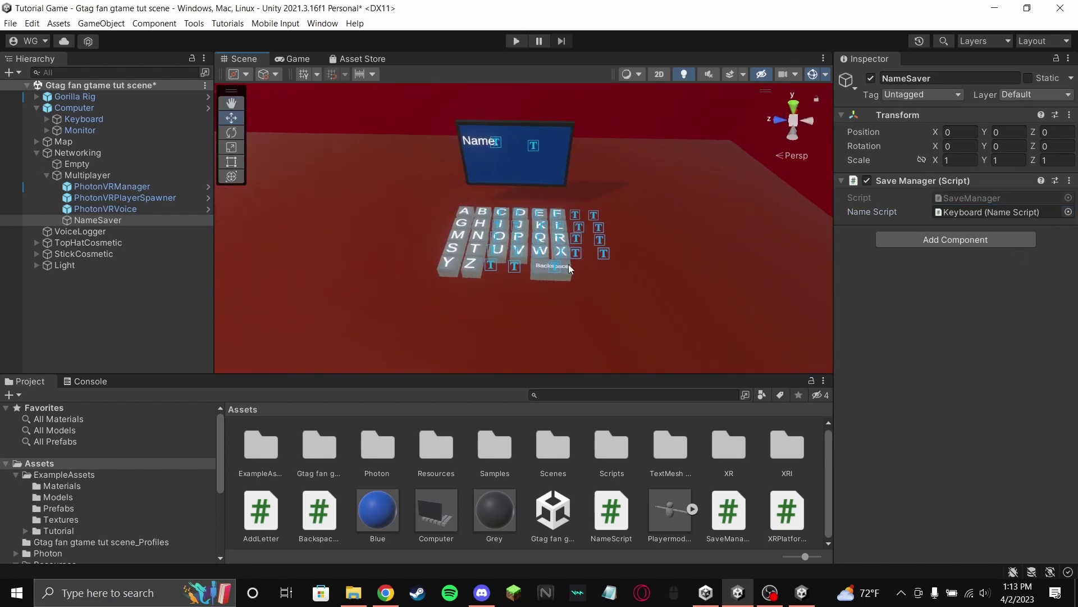
scroll(34, 478, down, 5)
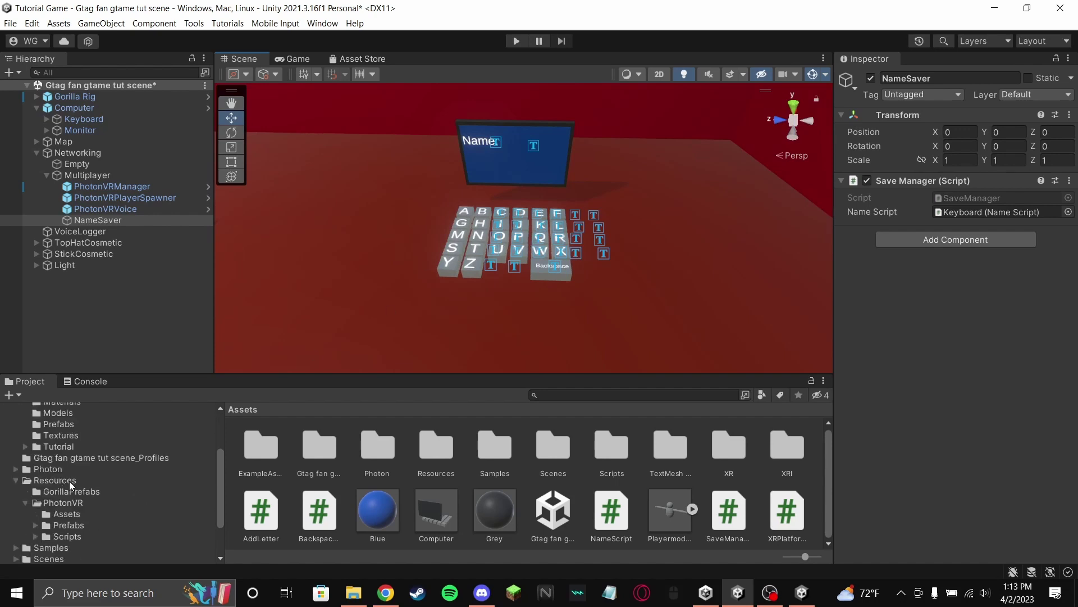
click(63, 444)
double_click(426, 469)
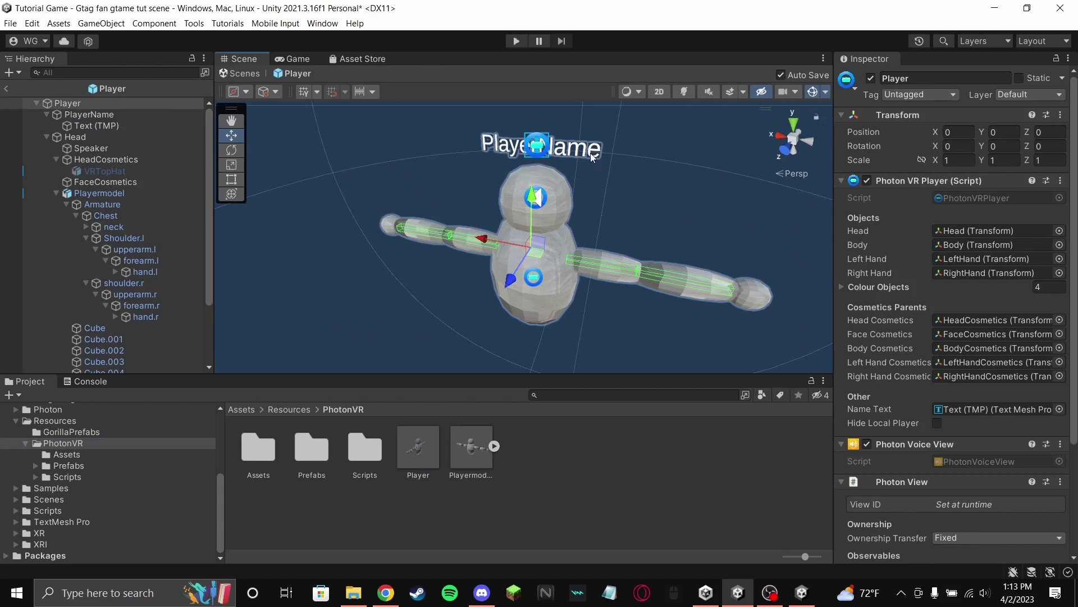
click(564, 150)
alt+drag(518, 249, 528, 227)
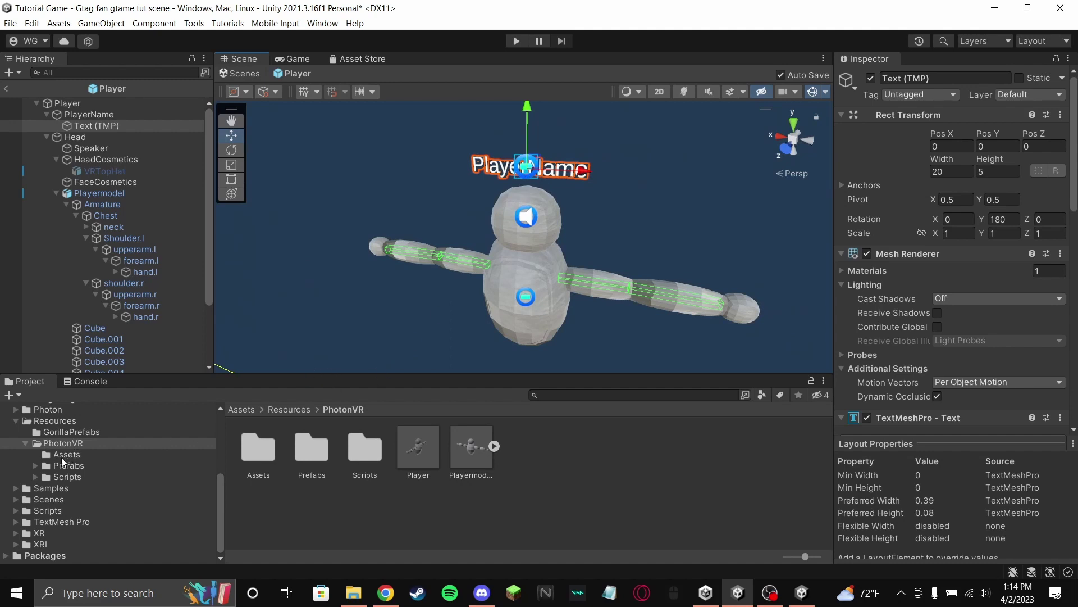
scroll(59, 444, up, 3)
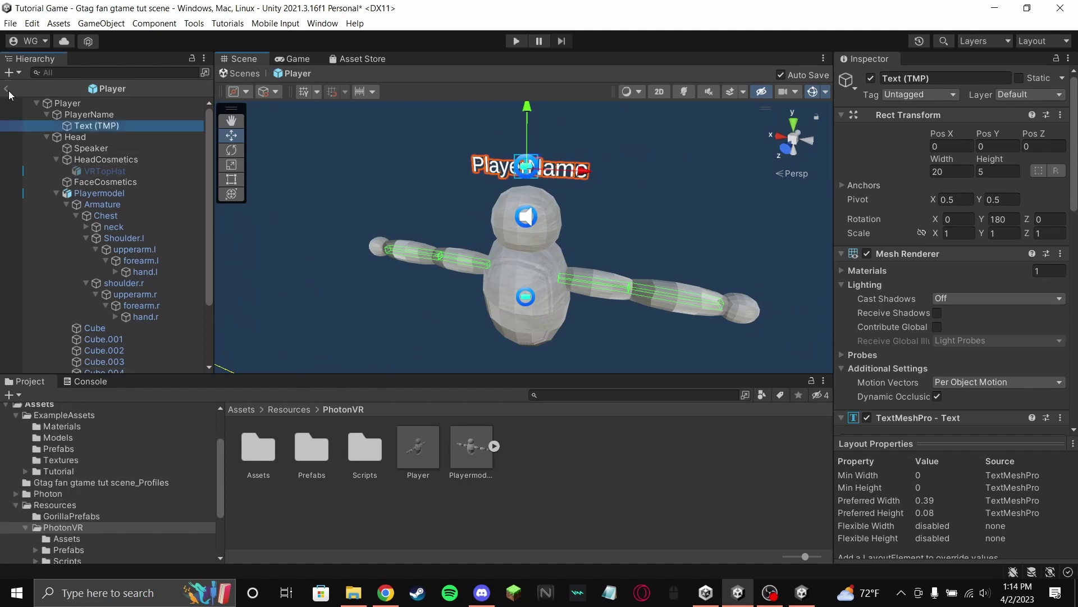
click(8, 90)
scroll(592, 275, up, 10)
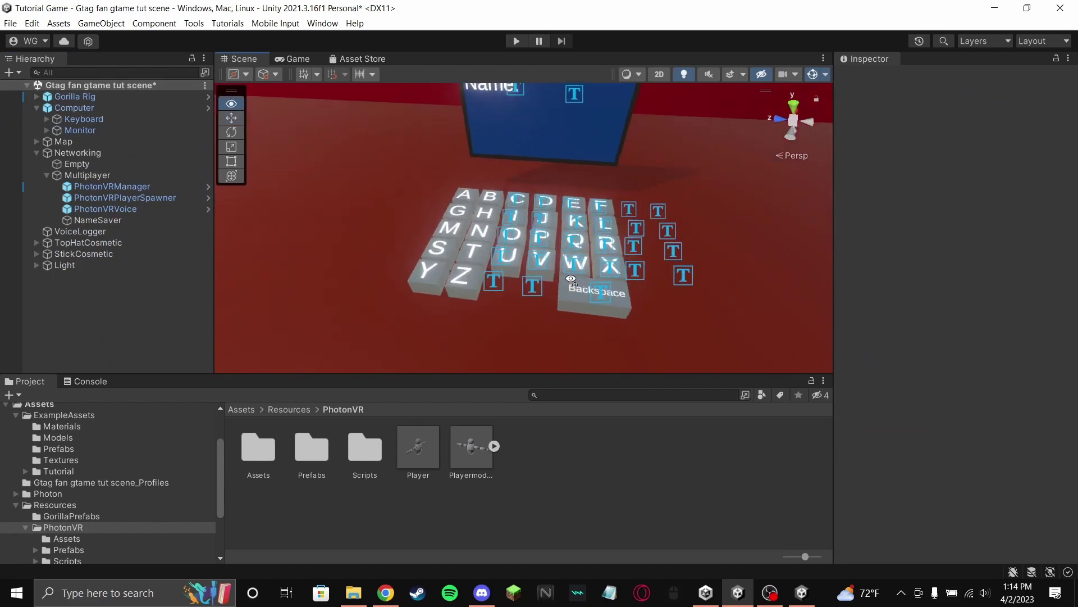
click(578, 282)
key(f)
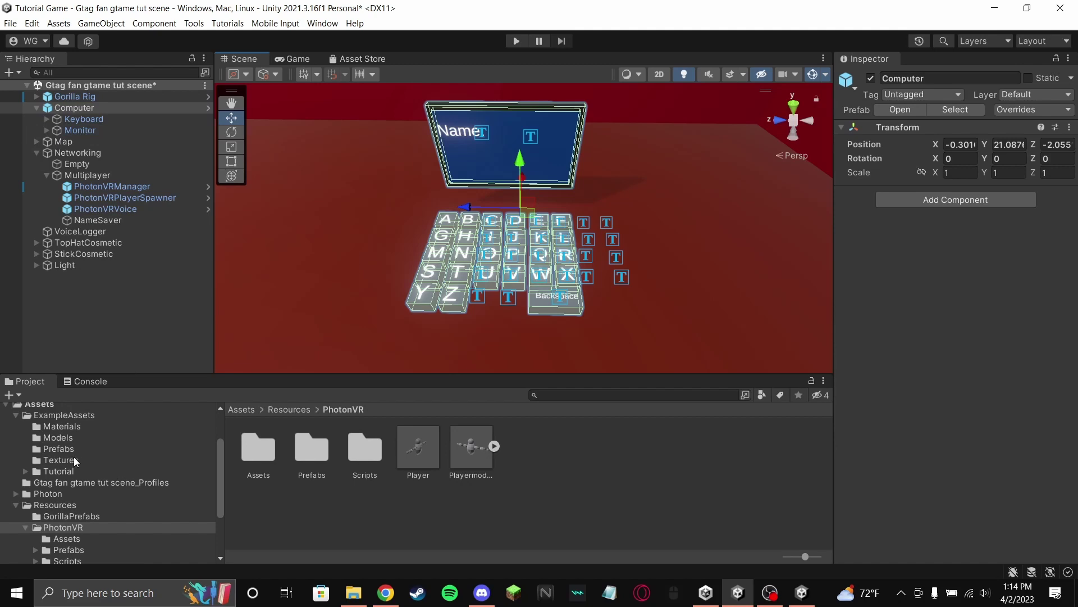
right_drag(423, 224, 461, 228)
key(a)
key(d)
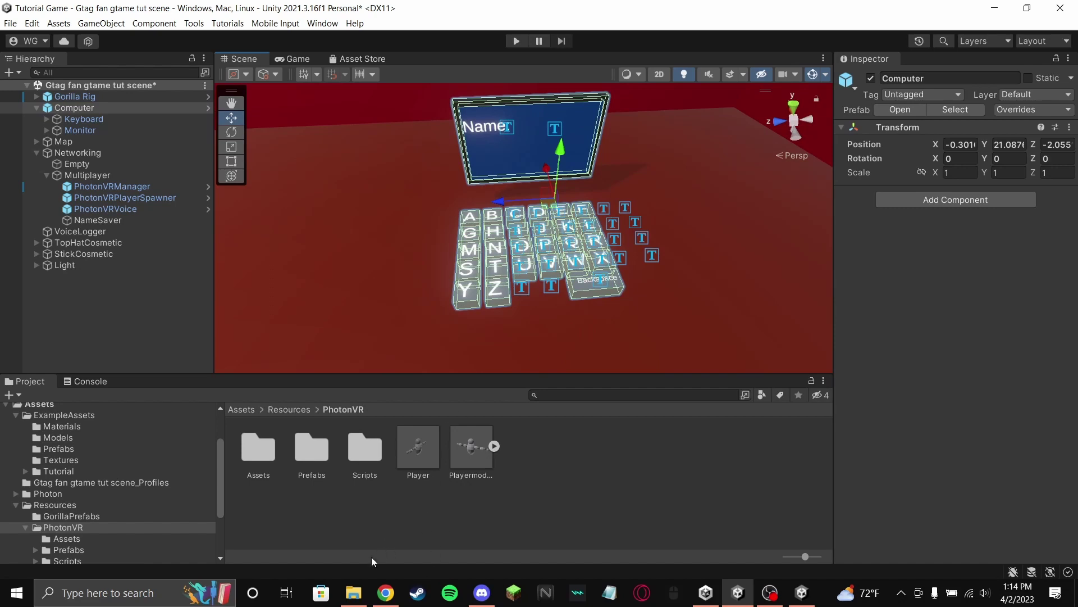
- Import all items of the color Unity package from the UnityTutorial folder into the project's Assets and close the file window
click(355, 592)
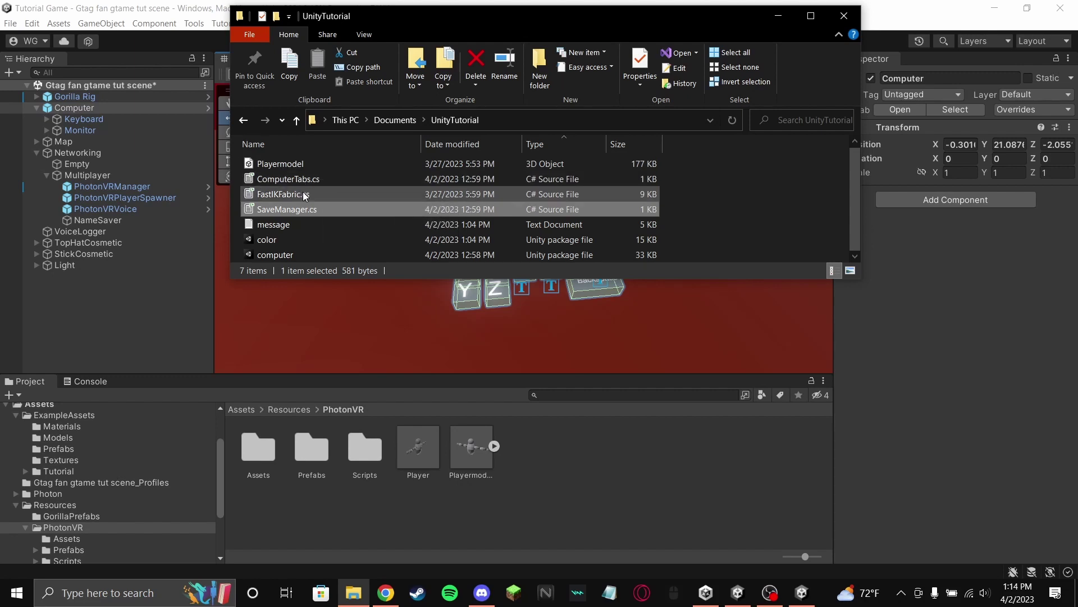
click(298, 254)
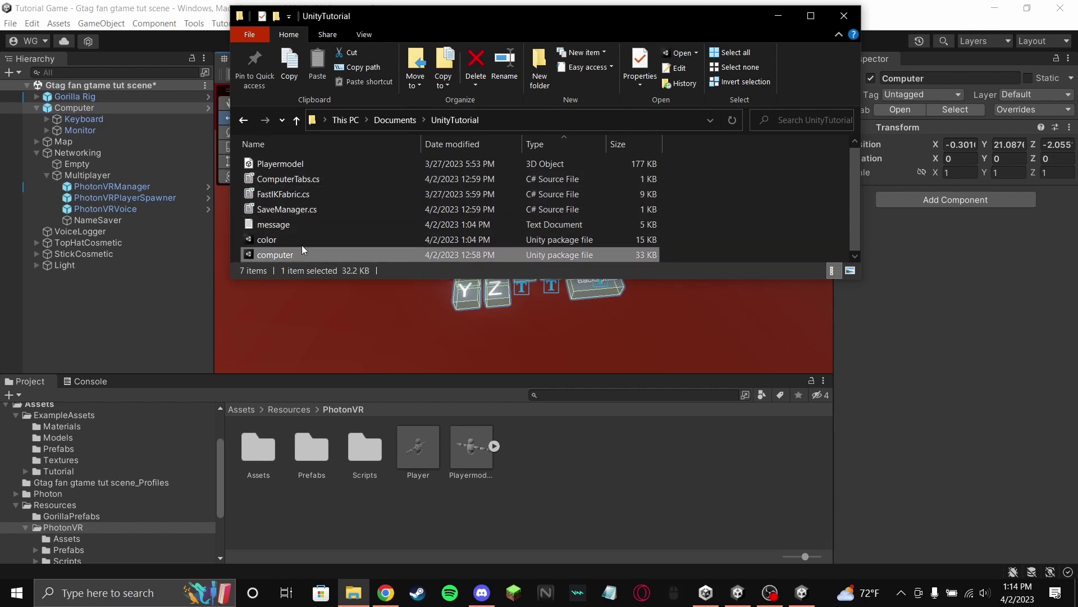
click(299, 239)
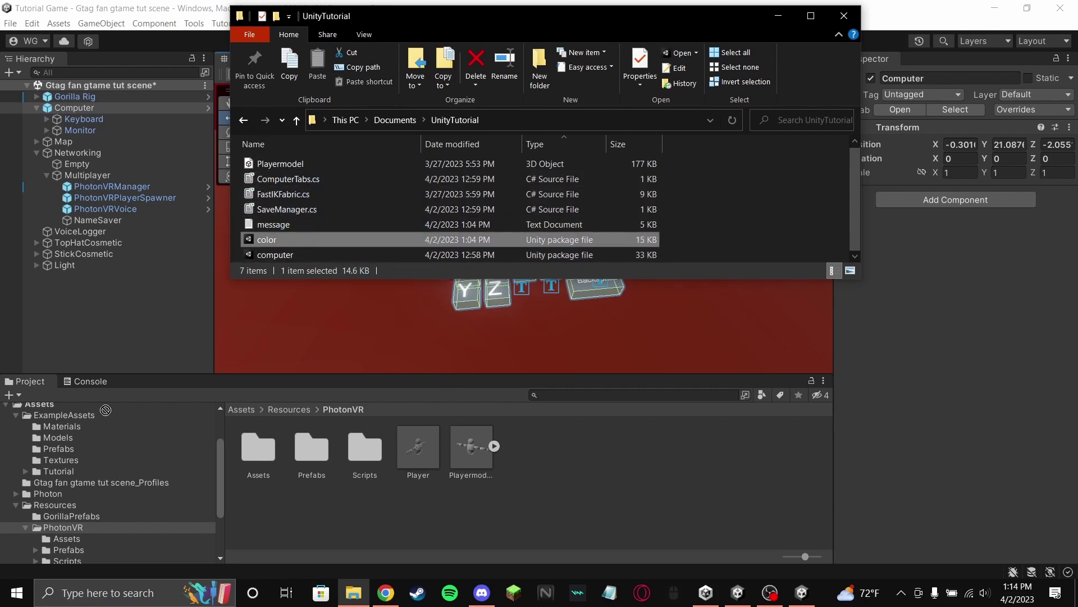
drag(106, 409, 74, 464)
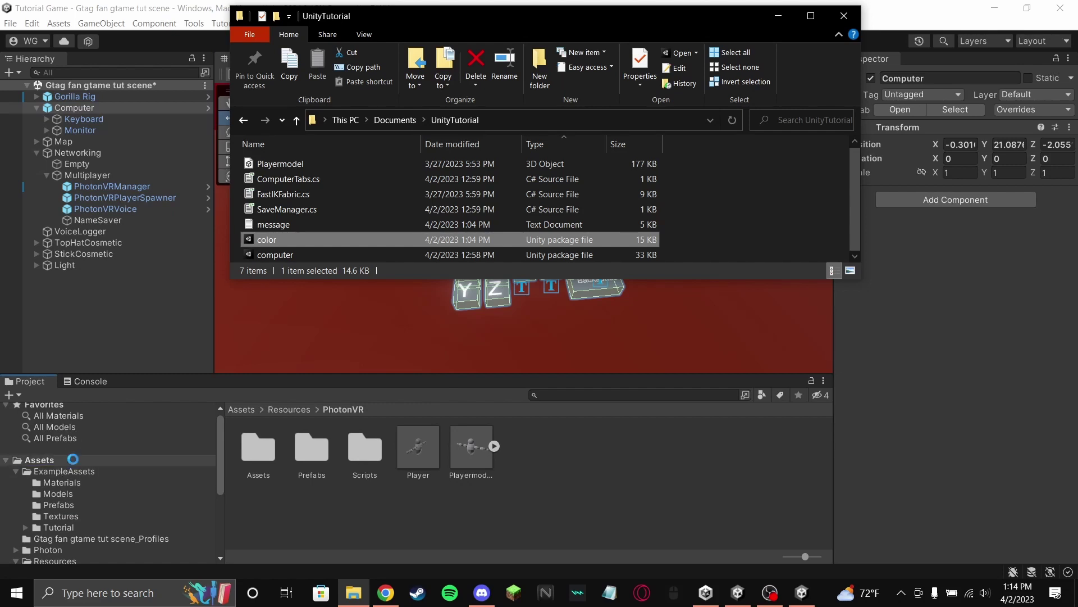
click(844, 16)
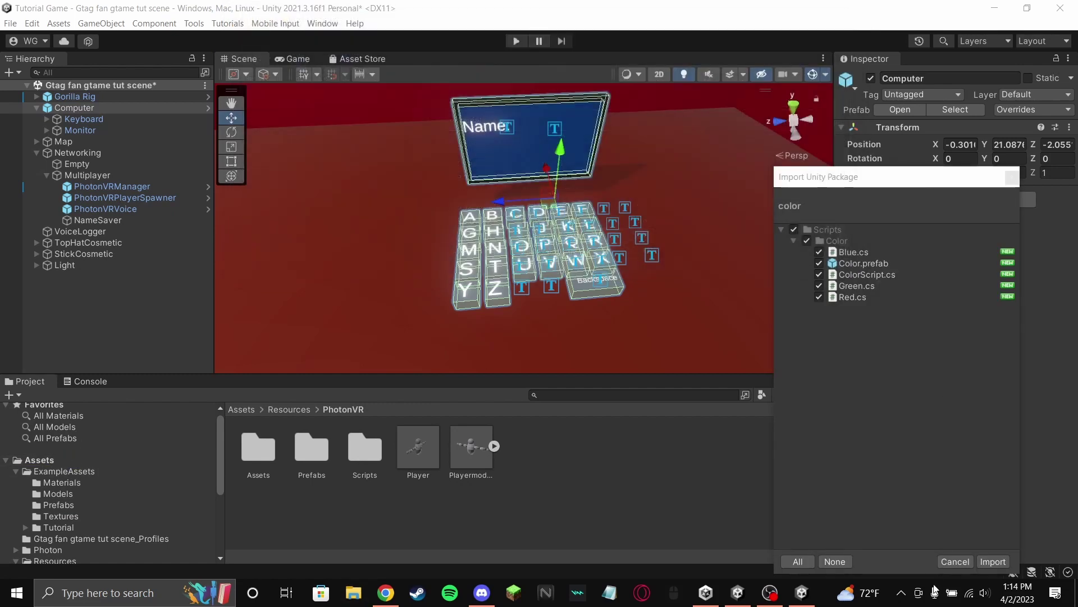
click(815, 562)
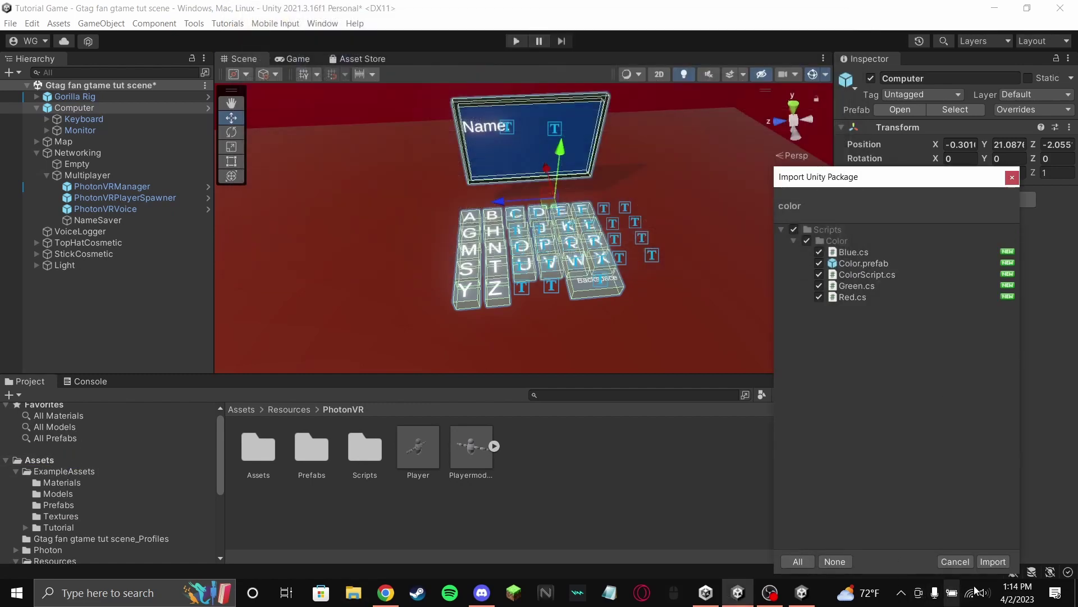
click(1003, 564)
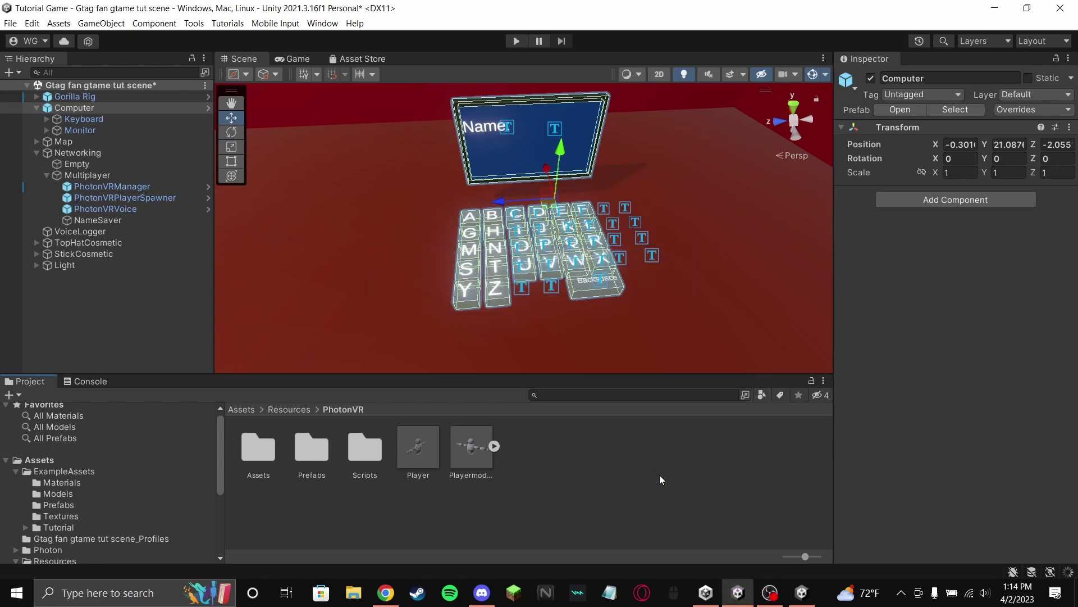
- Search the project assets for "color" and place the Color prefab in the scene over the Computer's keyboard
scroll(63, 471, down, 2)
click(69, 469)
click(63, 436)
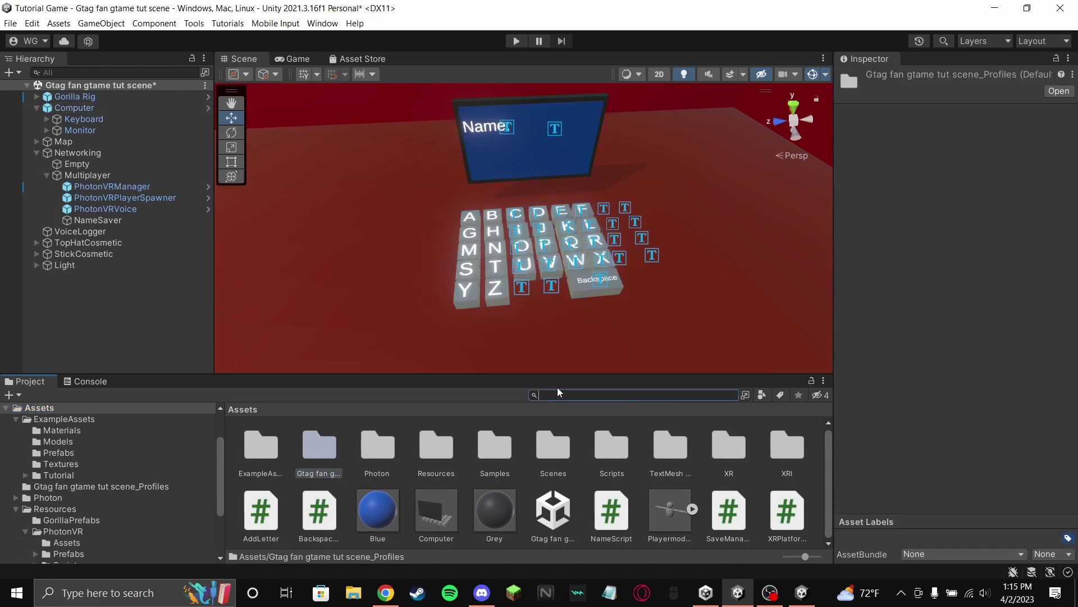
text(color)
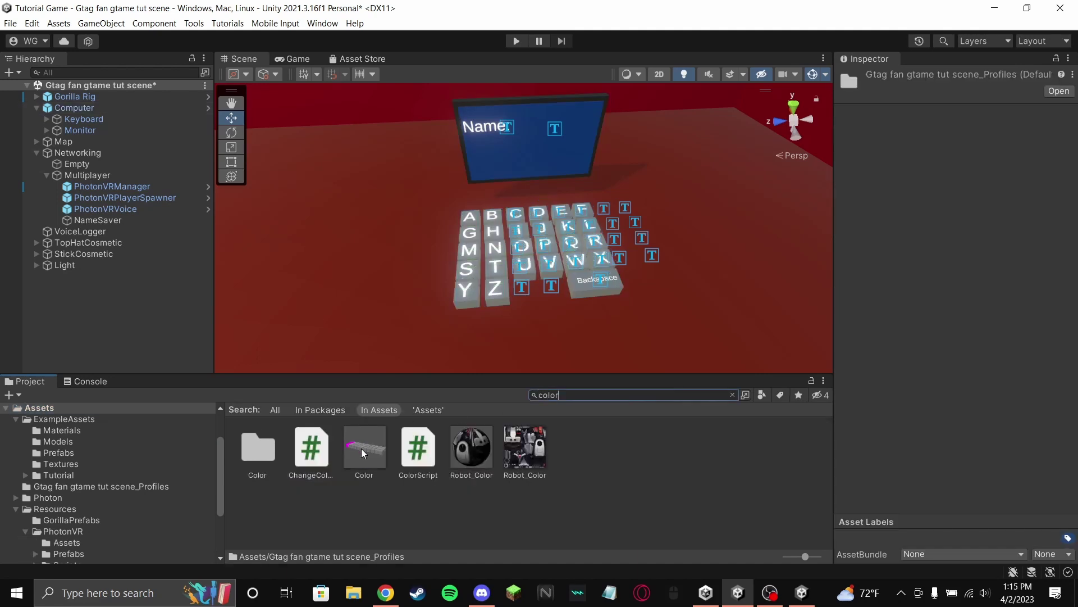
drag(371, 450, 622, 264)
- Rotate the Color number keypad 180 degrees about the Y axis
right_drag(635, 304, 397, 218)
click(231, 133)
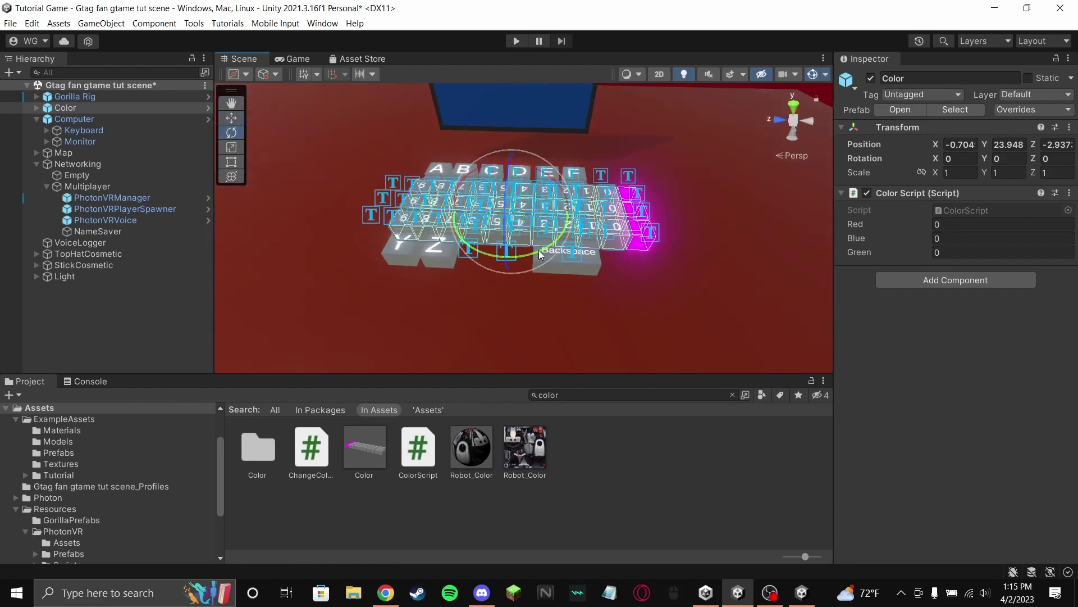
drag(538, 250, 247, 283)
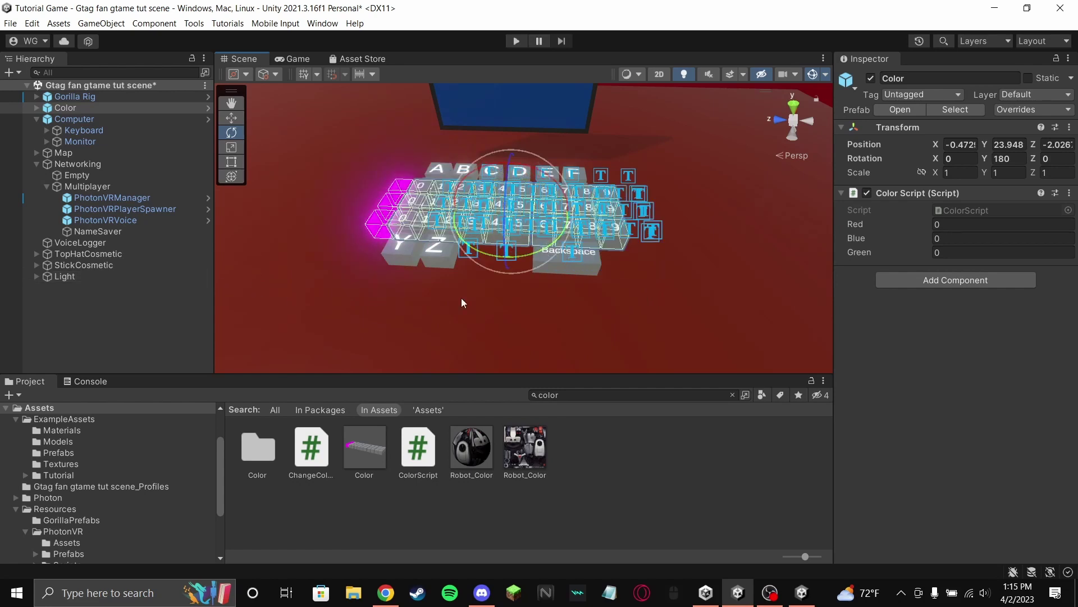
key(w)
right_drag(462, 298, 556, 315)
key(s)
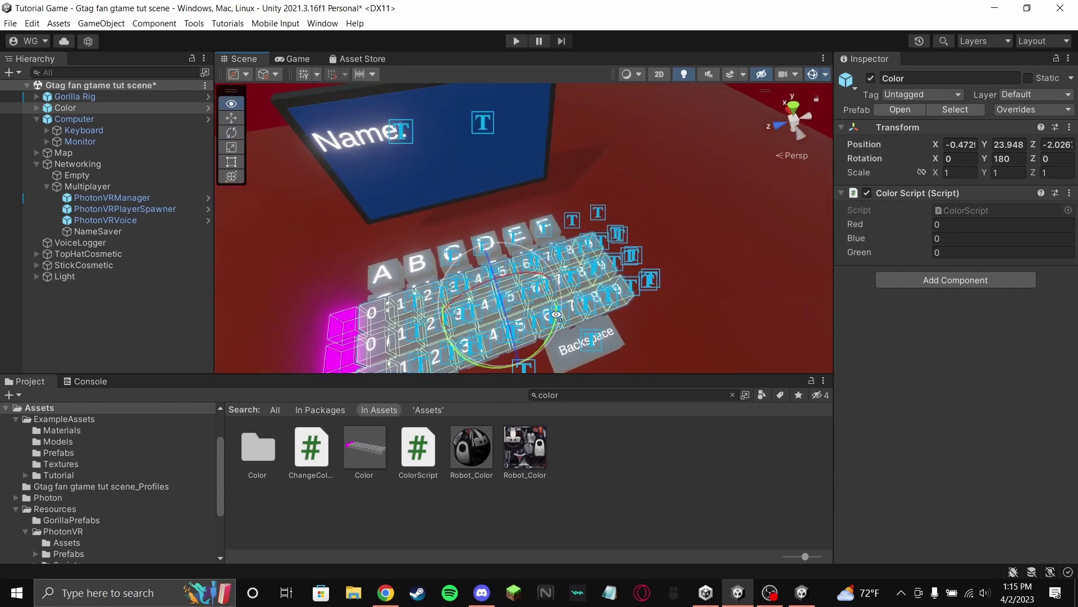
alt+drag(557, 316, 488, 310)
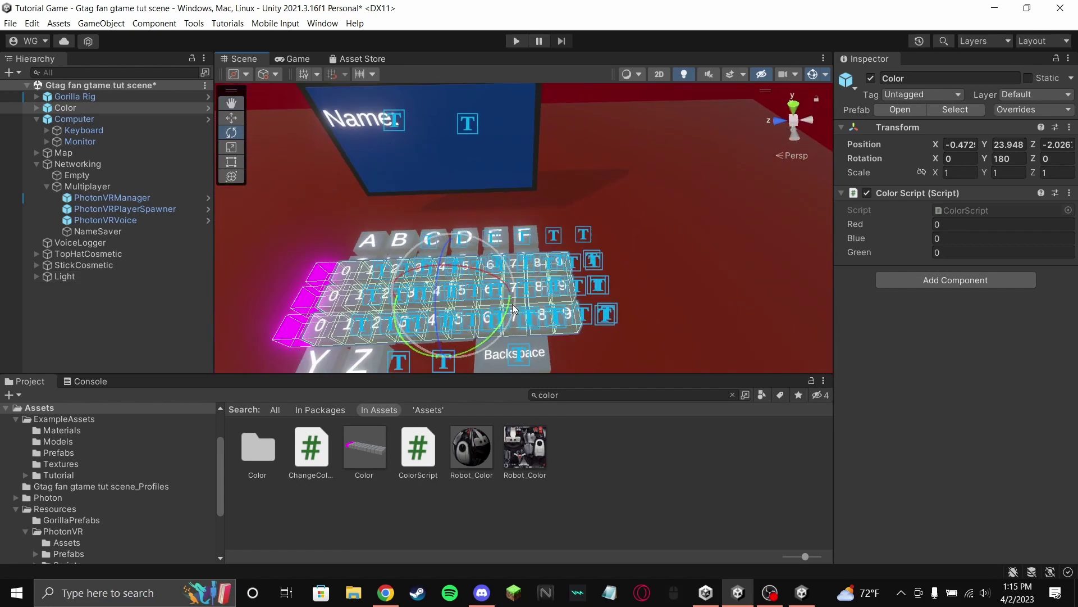
- Duplicate the Computer's Monitor object and rename the copy ColorMonitor
click(229, 119)
mouse_move(493, 298)
mouse_down()
mouse_move(752, 284)
mouse_move(474, 295)
mouse_move(504, 294)
mouse_up()
right_drag(505, 293, 531, 338)
alt+drag(531, 338, 460, 216)
click(460, 216)
click(87, 130)
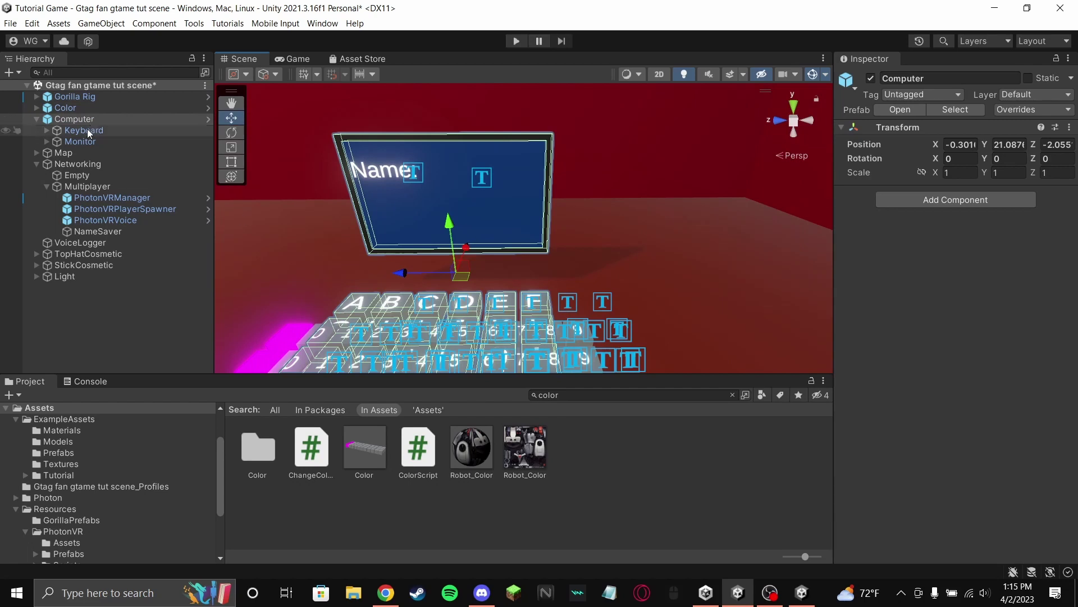
click(94, 139)
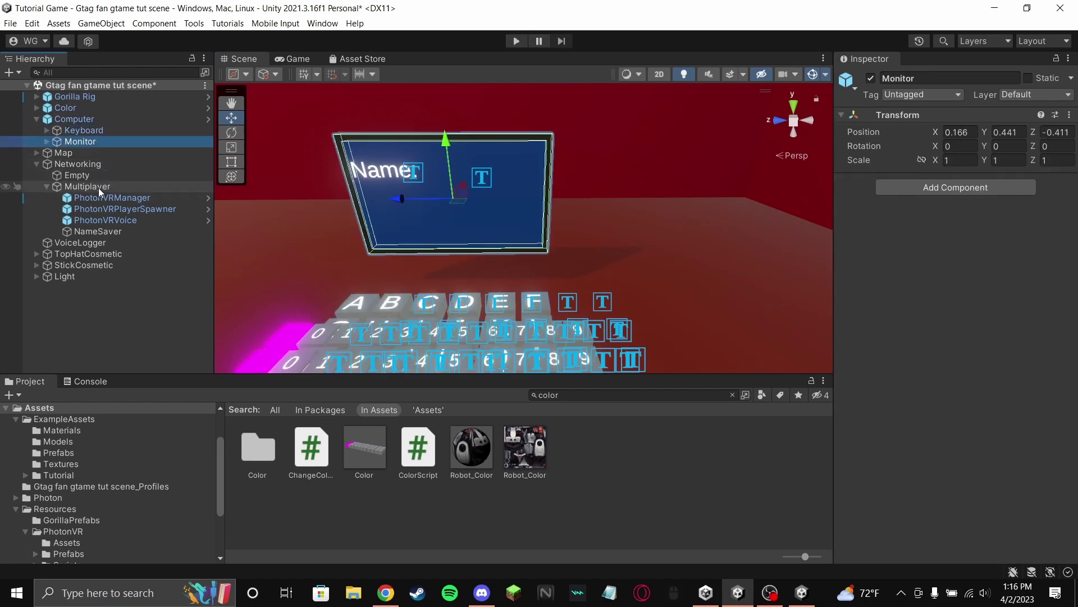
key(ctrl+d)
click(87, 155)
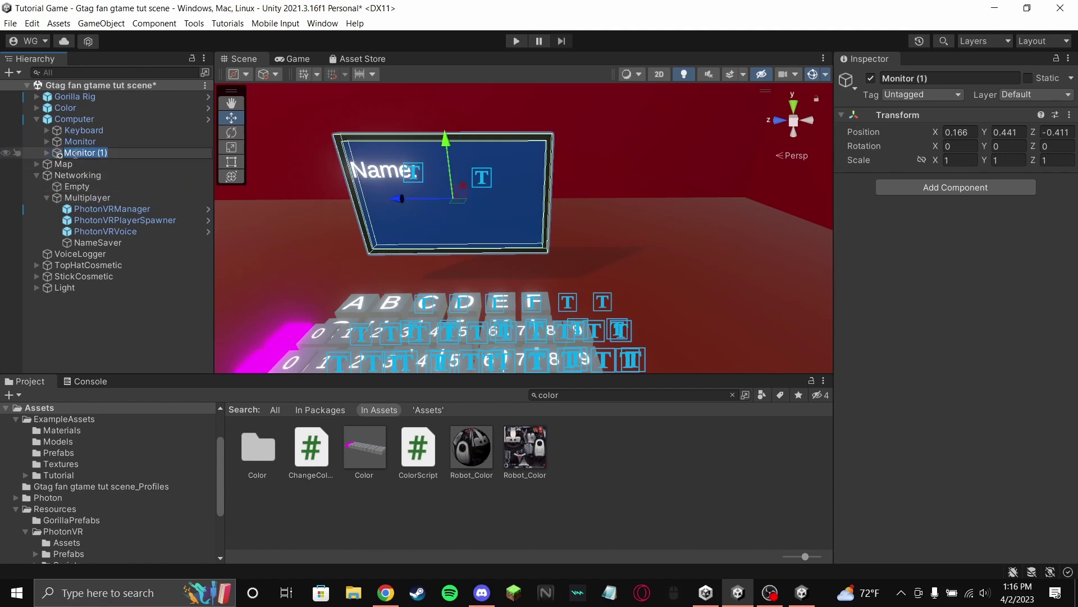
text(Color)
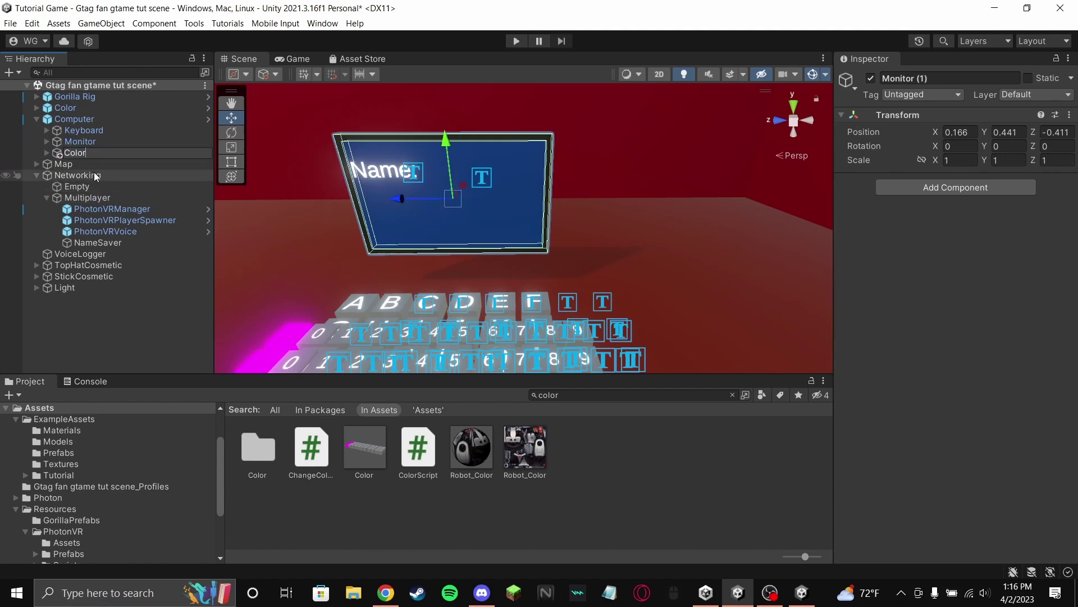
text(Monitor)
key(Return)
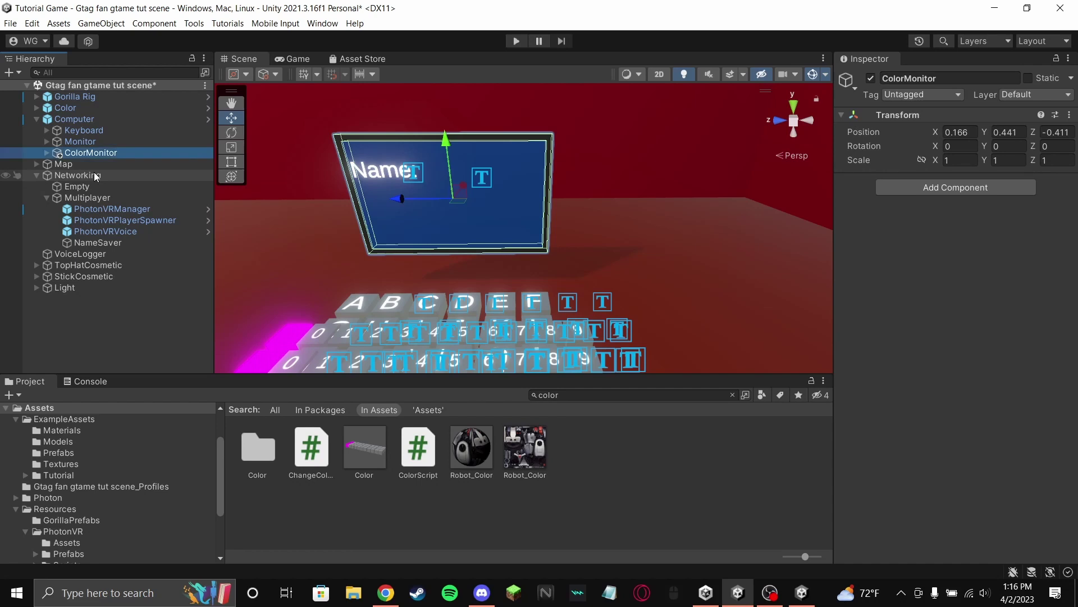
- Delete the empty Text (TMP) object from ColorMonitor, keeping its other text label
click(47, 153)
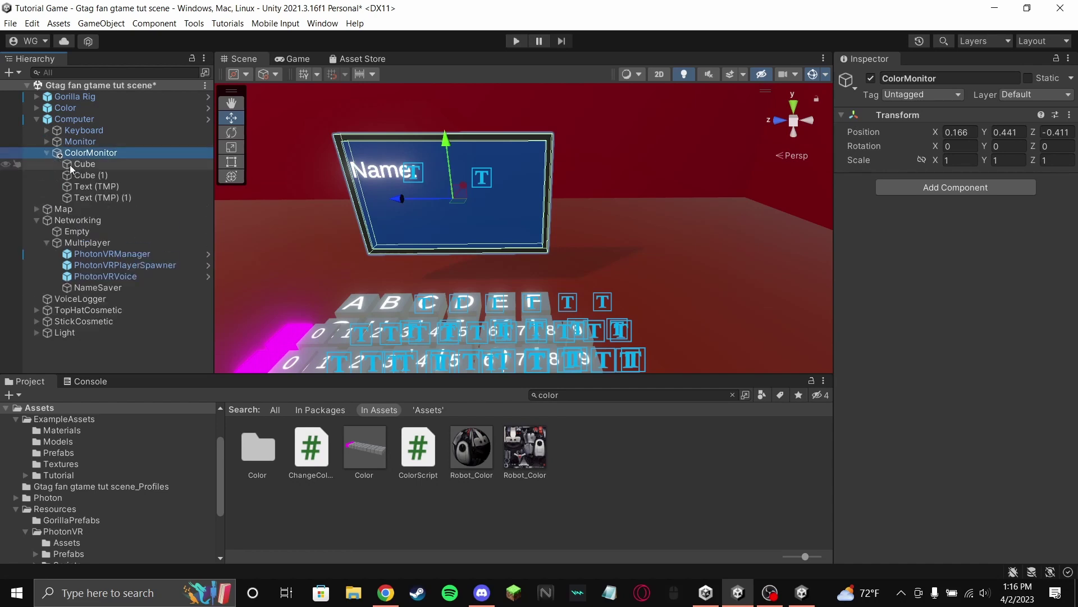
click(103, 188)
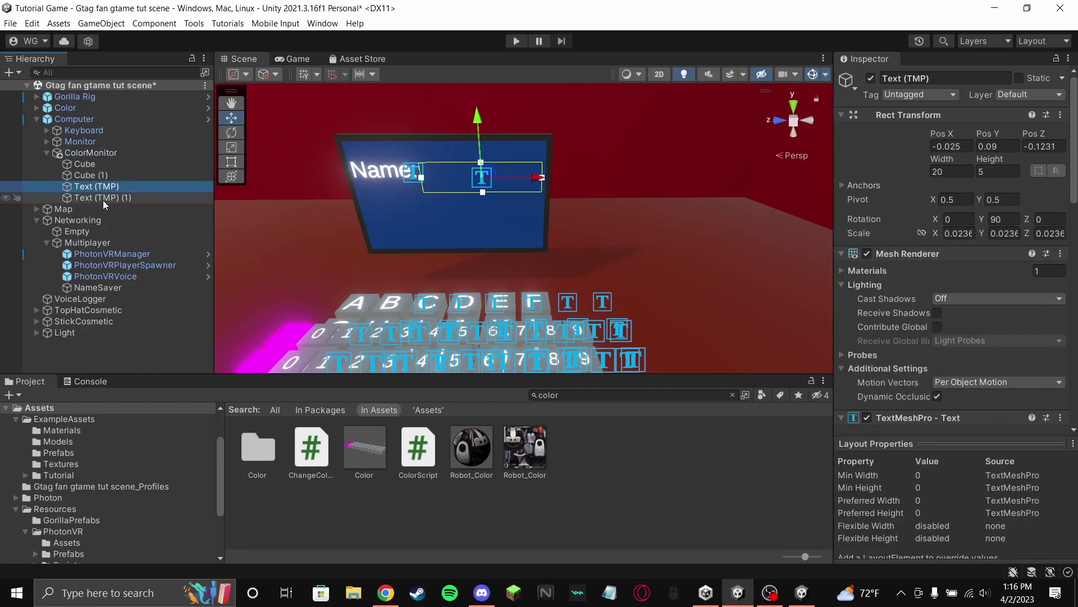
shift+click(103, 200)
right_click(107, 193)
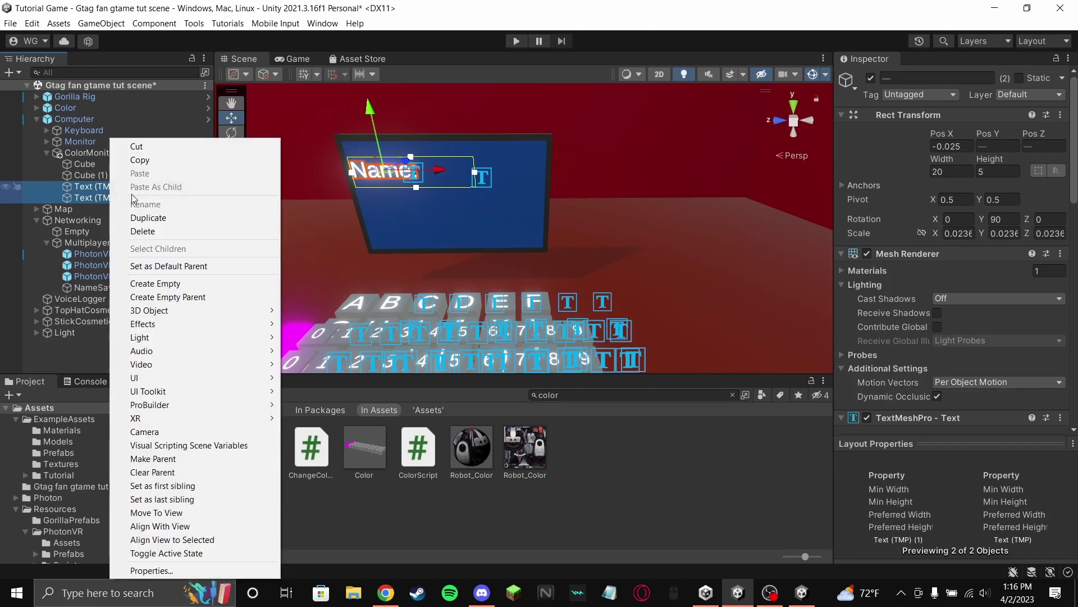
click(103, 199)
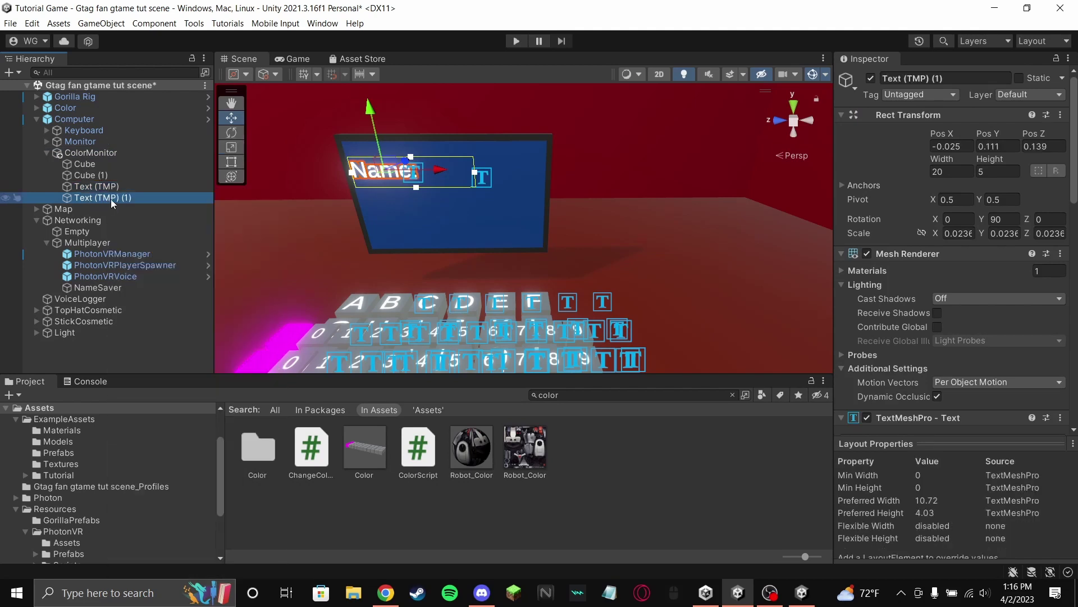
right_click(110, 199)
click(93, 187)
right_click(96, 187)
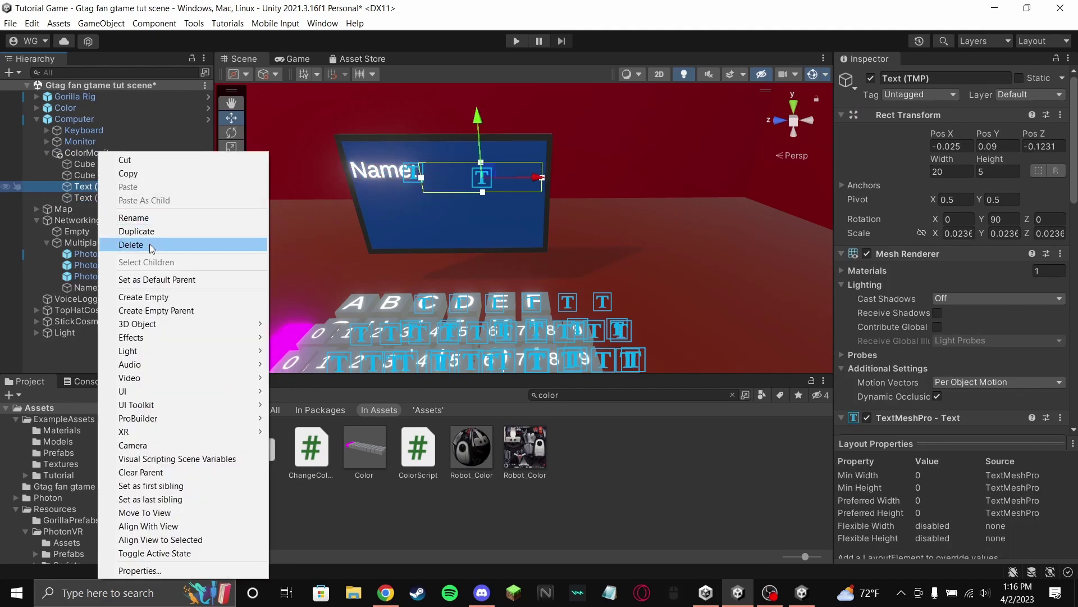
click(134, 244)
- Replace the text of ColorMonitor's remaining text label with "Change your color code!"
click(112, 177)
click(111, 186)
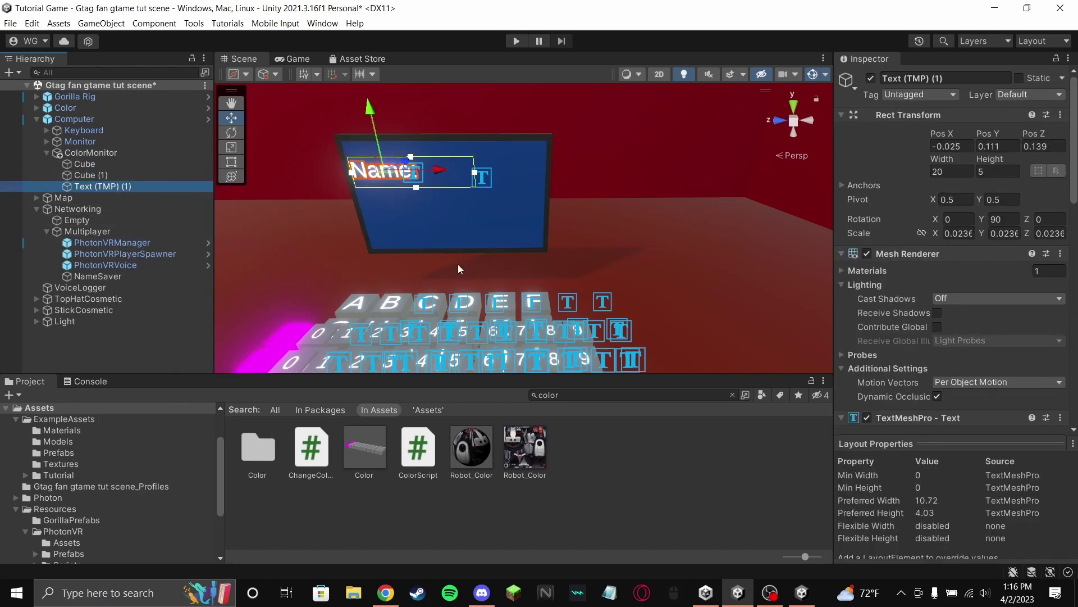
scroll(998, 328, down, 5)
scroll(998, 328, down, 2)
click(902, 282)
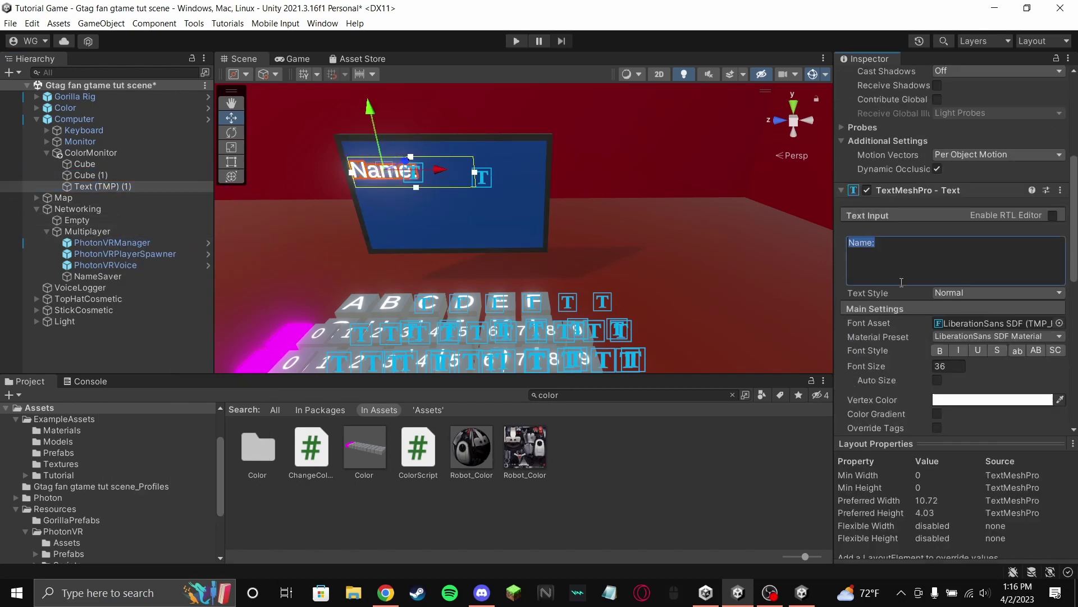
text(C)
key(BackSpace)
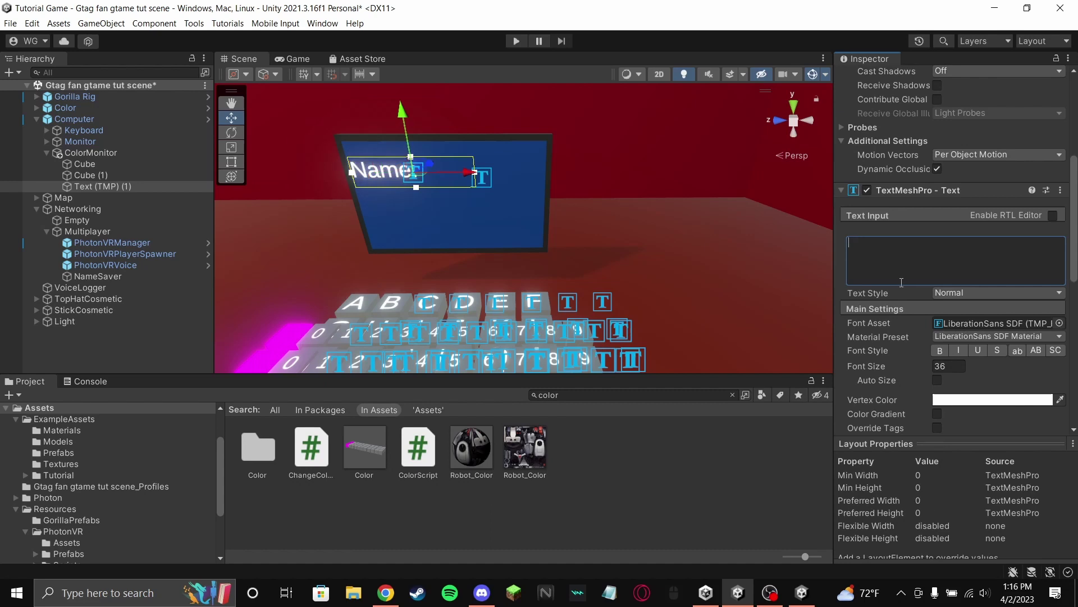
text(Change)
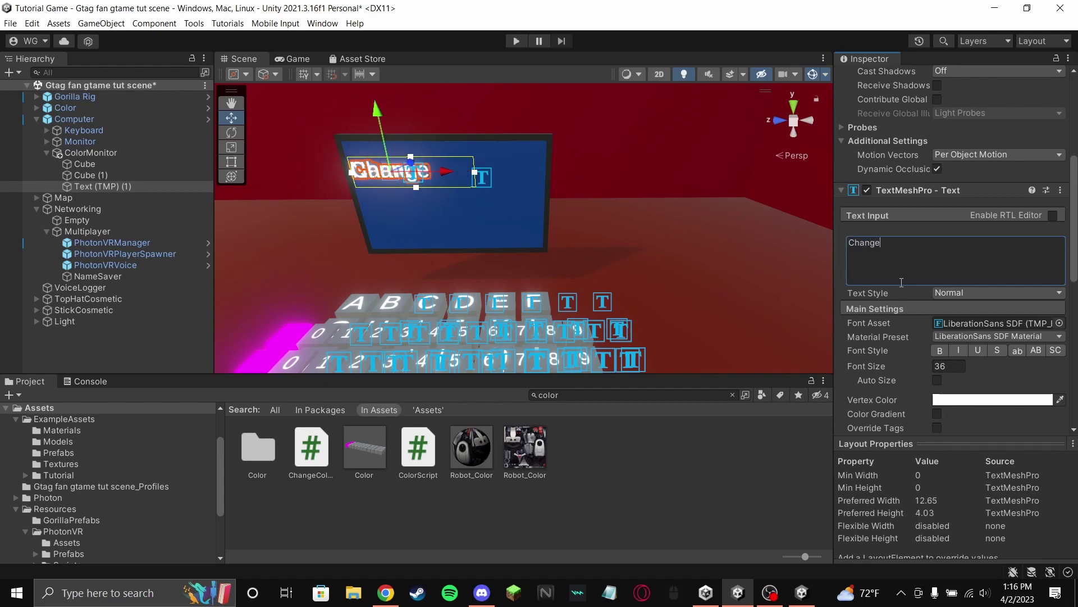
text( your C)
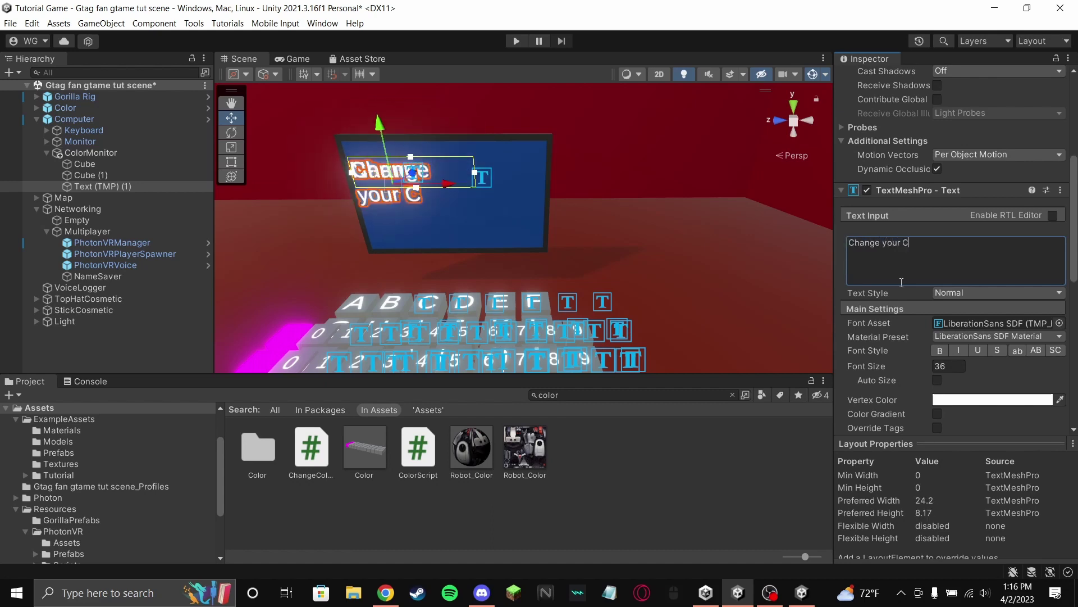
text(olor oce)
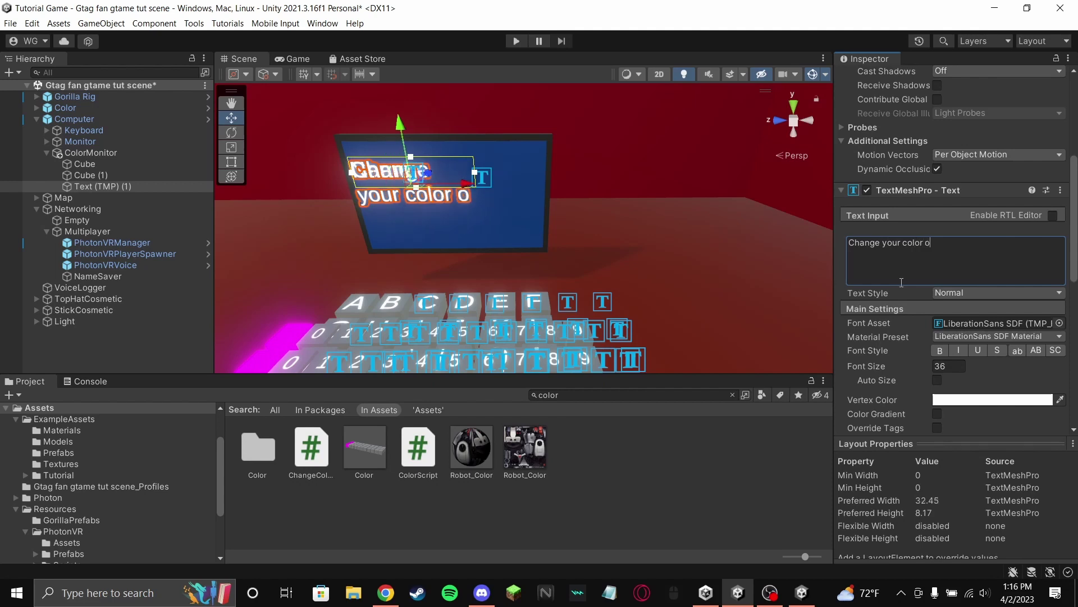
key(BackSpace)
key(BackSpace)
key(BackSpace)
key(BackSpace)
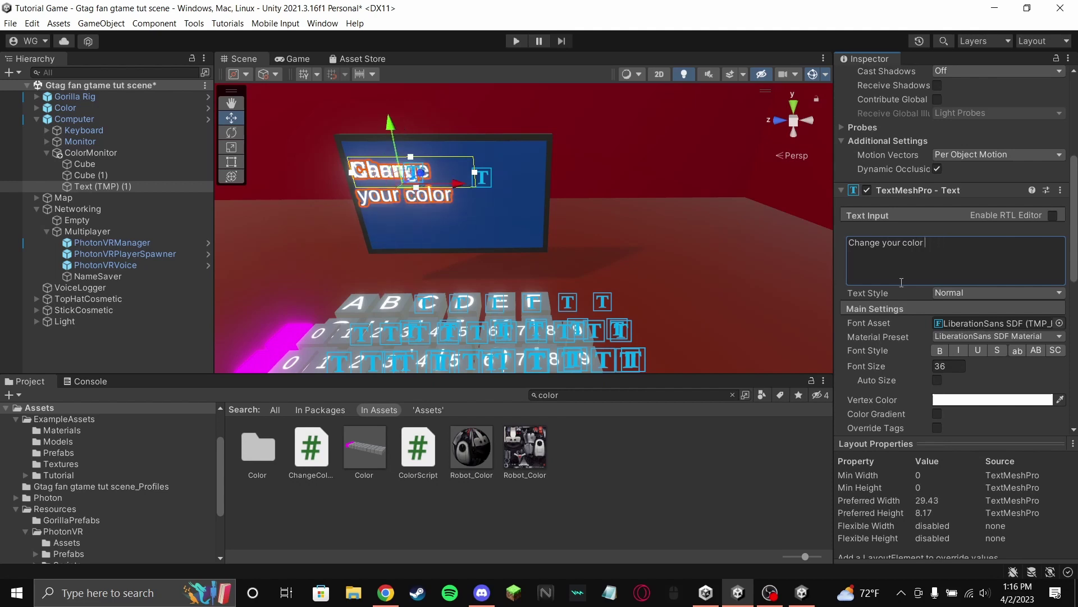
text(v)
key(BackSpace)
text(code!)
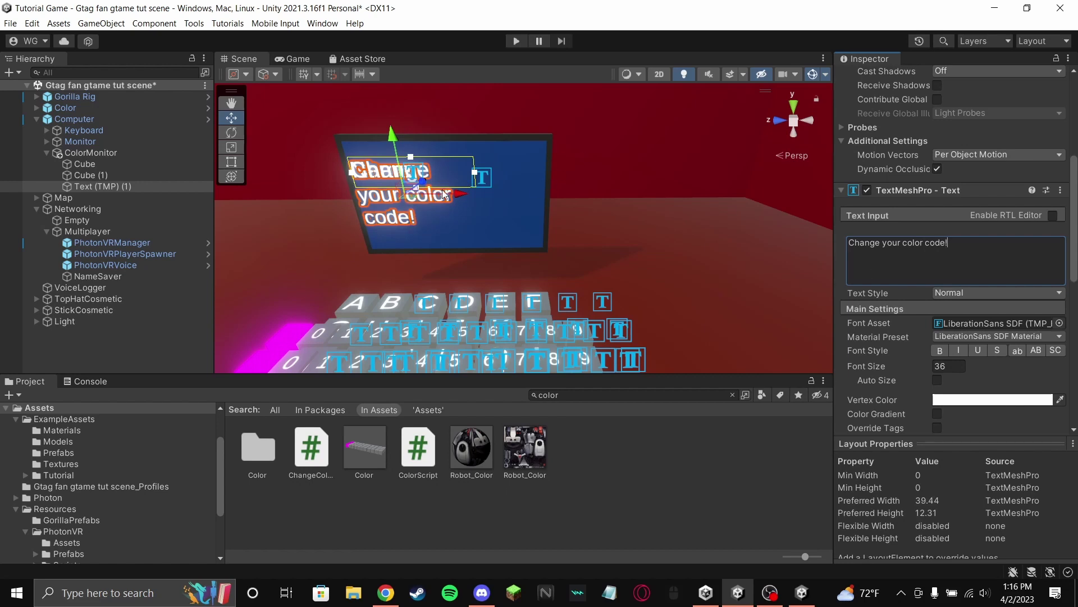
- Widen the color code label's text box to nearly the monitor screen's full width and center its text horizontally
drag(475, 173, 536, 176)
scroll(1047, 318, down, 3)
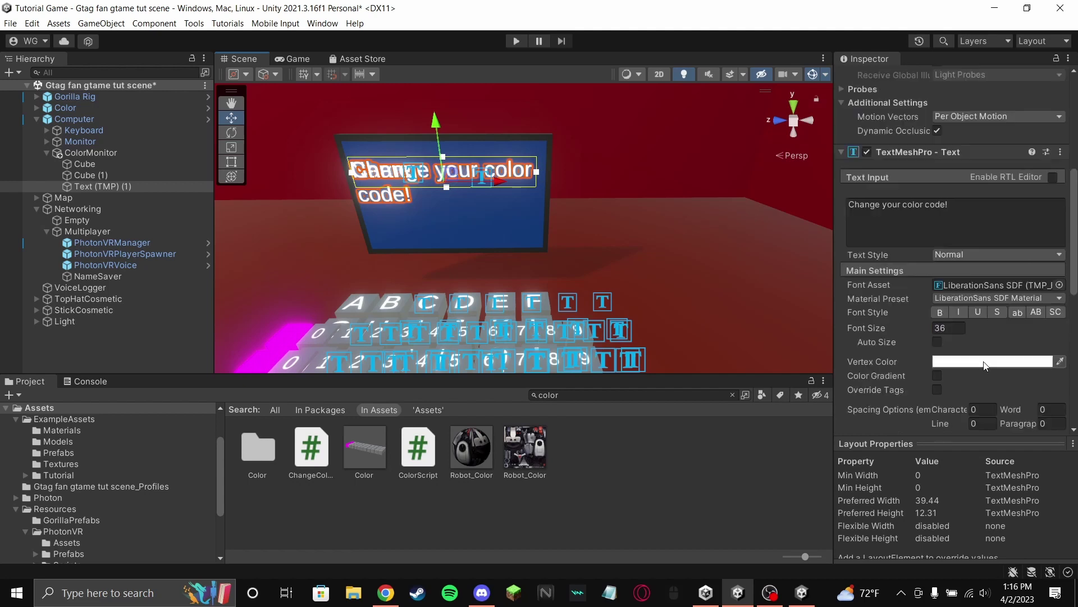
click(955, 367)
alt+drag(495, 264, 548, 254)
key(w)
right_drag(547, 254, 538, 248)
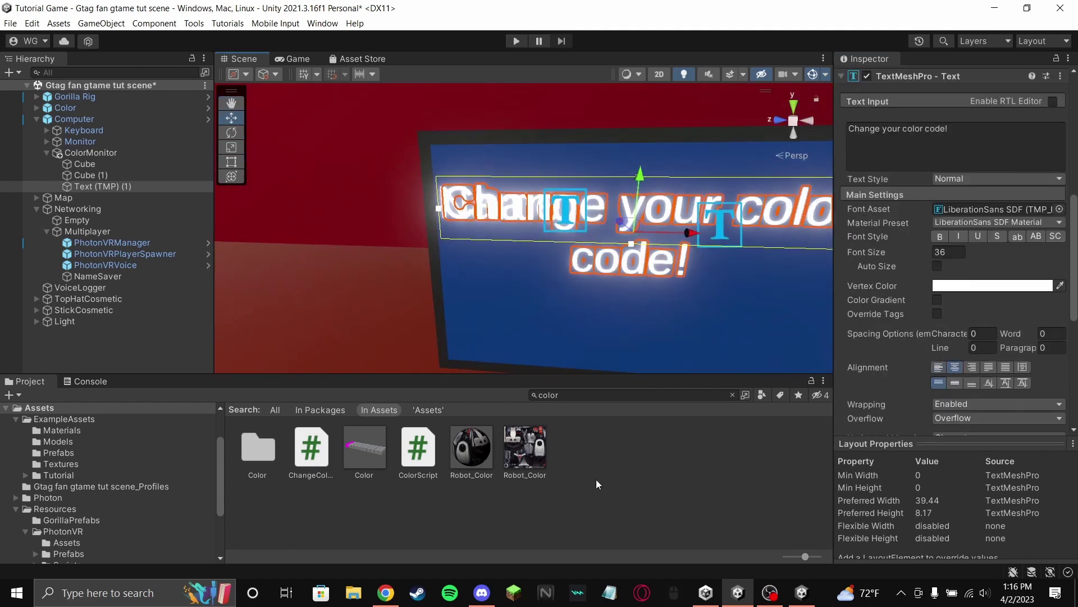
click(595, 482)
key(w)
right_drag(435, 247, 416, 233)
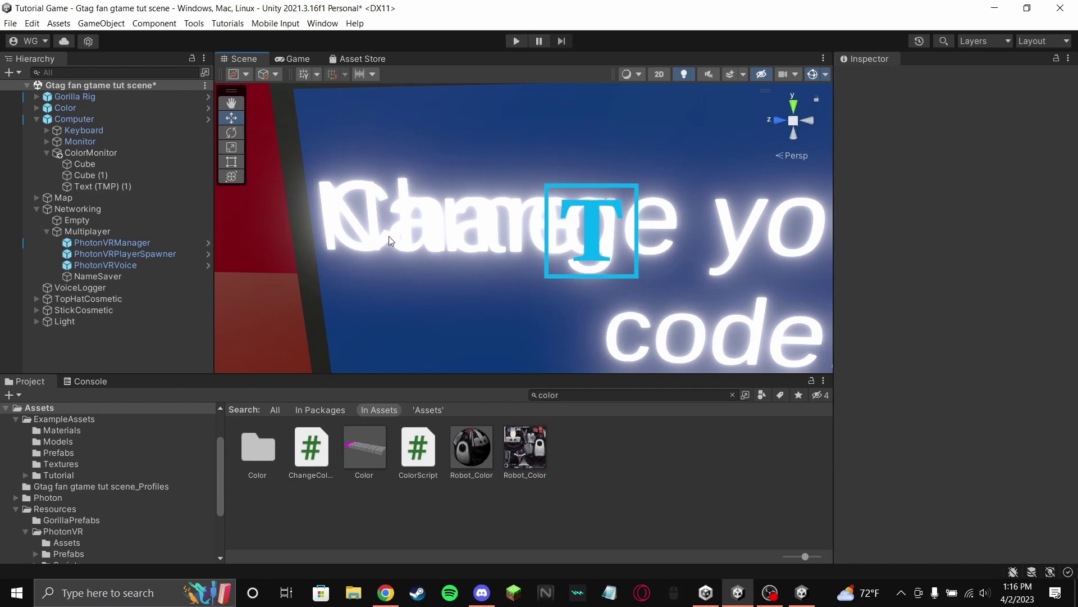
scroll(389, 236, down, 5)
mouse_move(547, 202)
alt+mouse_down()
mouse_move(644, 302)
mouse_move(538, 202)
alt+mouse_up()
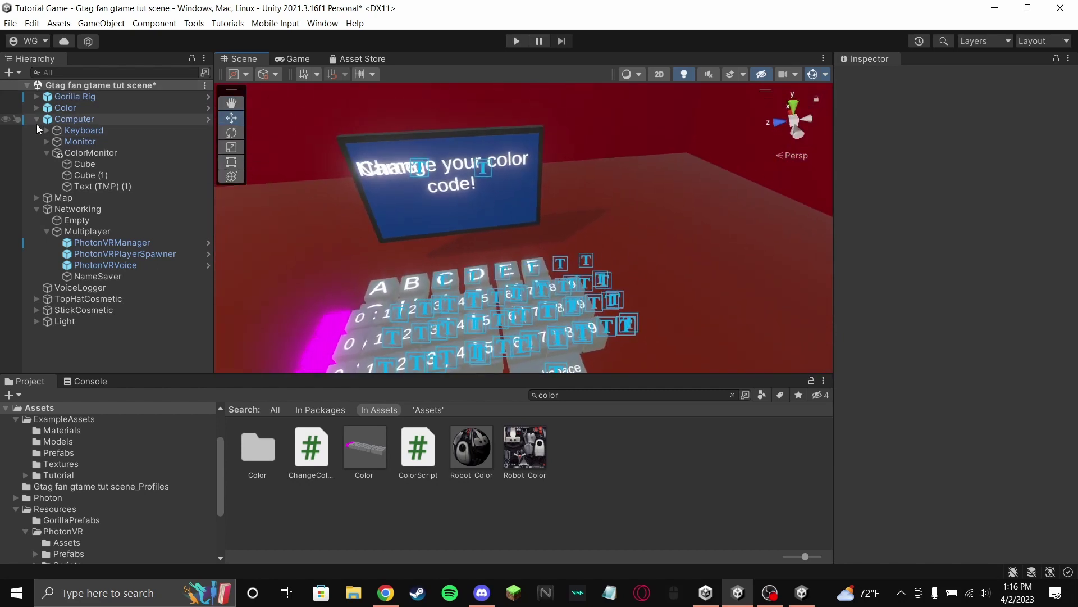
- Make ColorMonitor a child of the Color object, alongside Red, Blue and Green, and select it
click(47, 152)
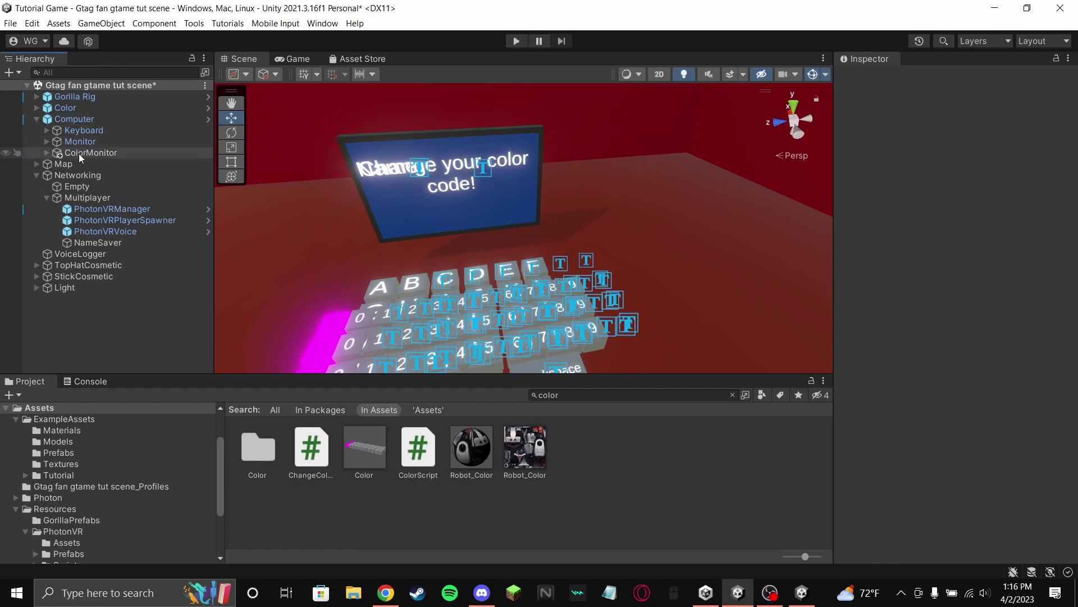
drag(81, 155, 63, 107)
click(74, 121)
click(85, 131)
click(86, 140)
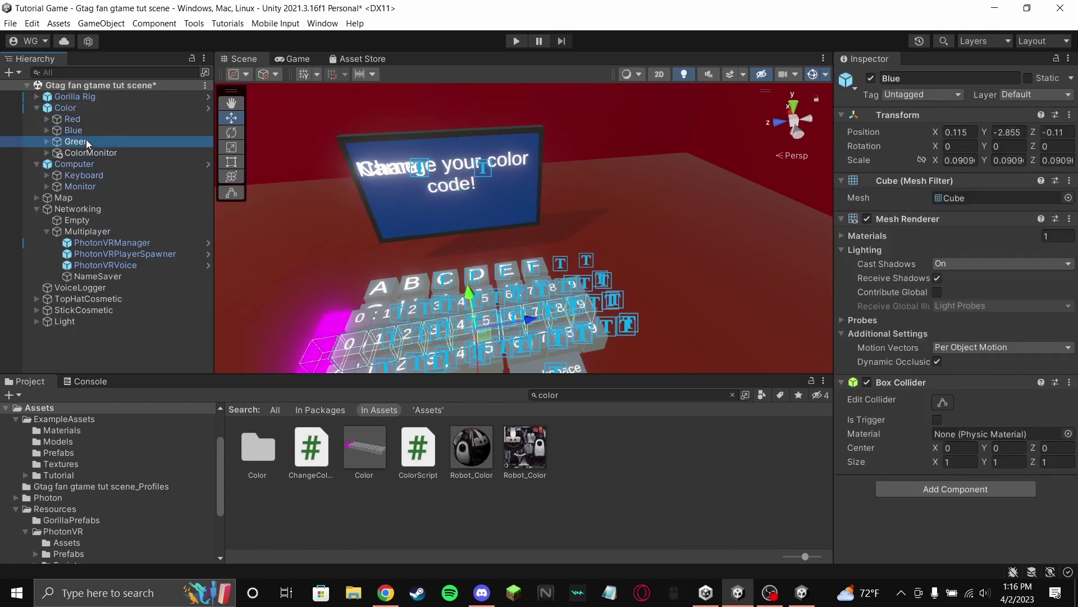
click(89, 153)
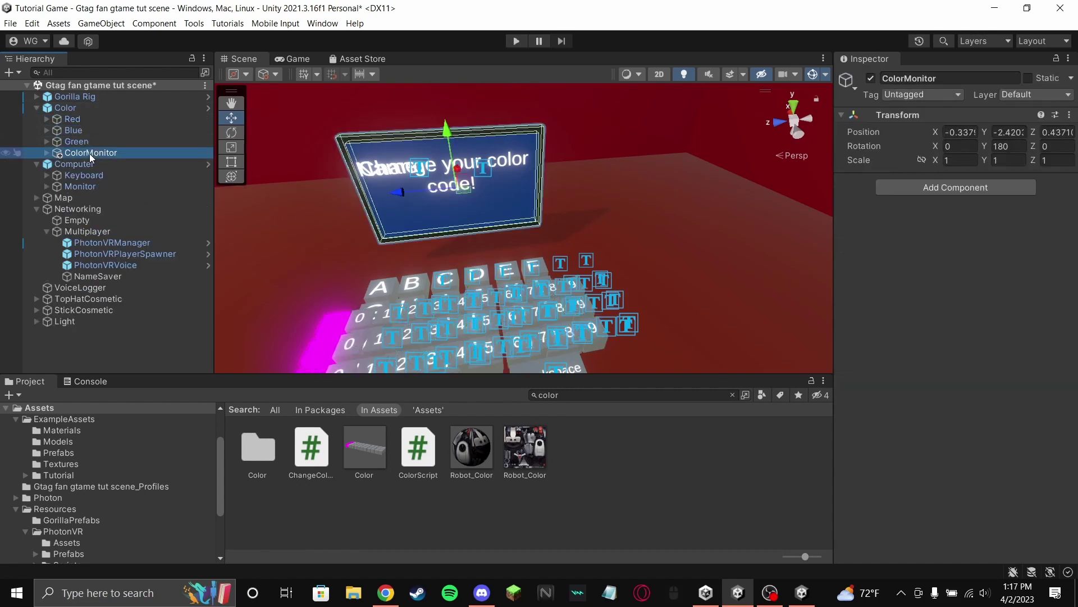
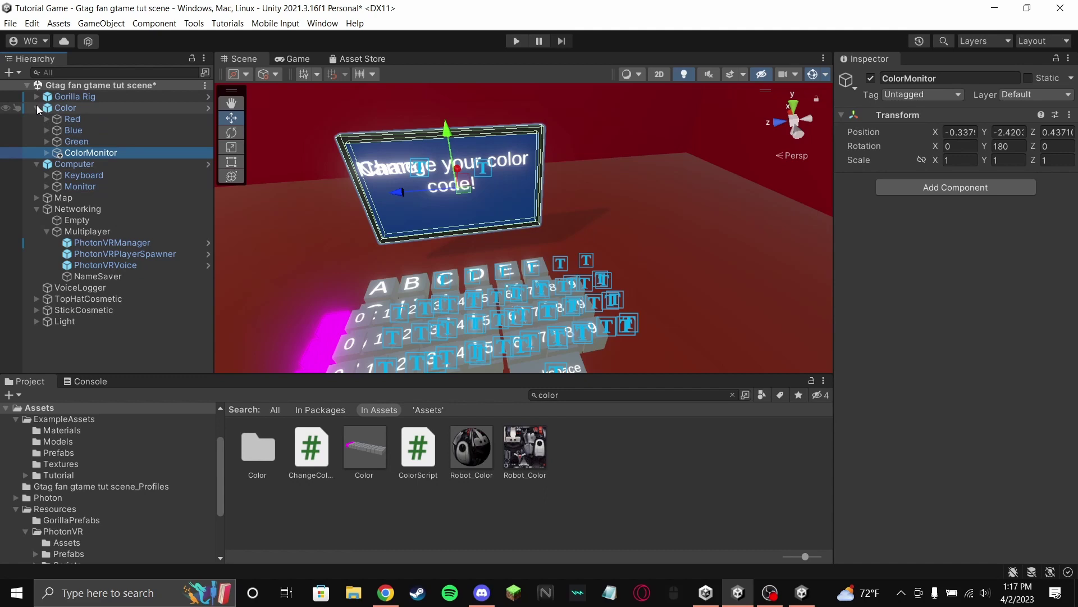
- Deactivate the Color object so that only the name computer is active in the scene
click(104, 111)
click(871, 78)
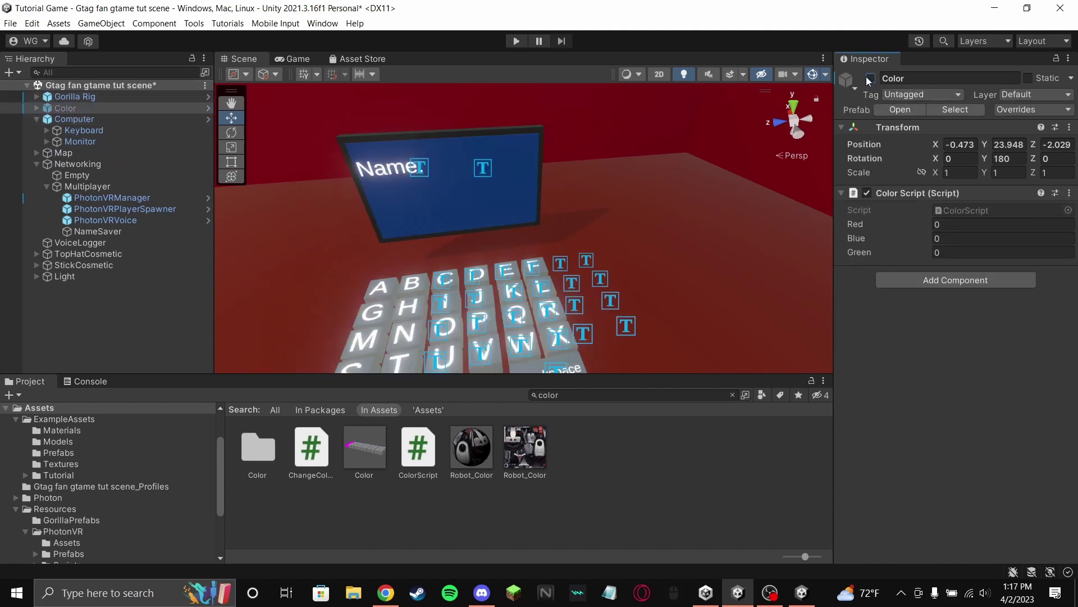
alt+drag(611, 213, 574, 282)
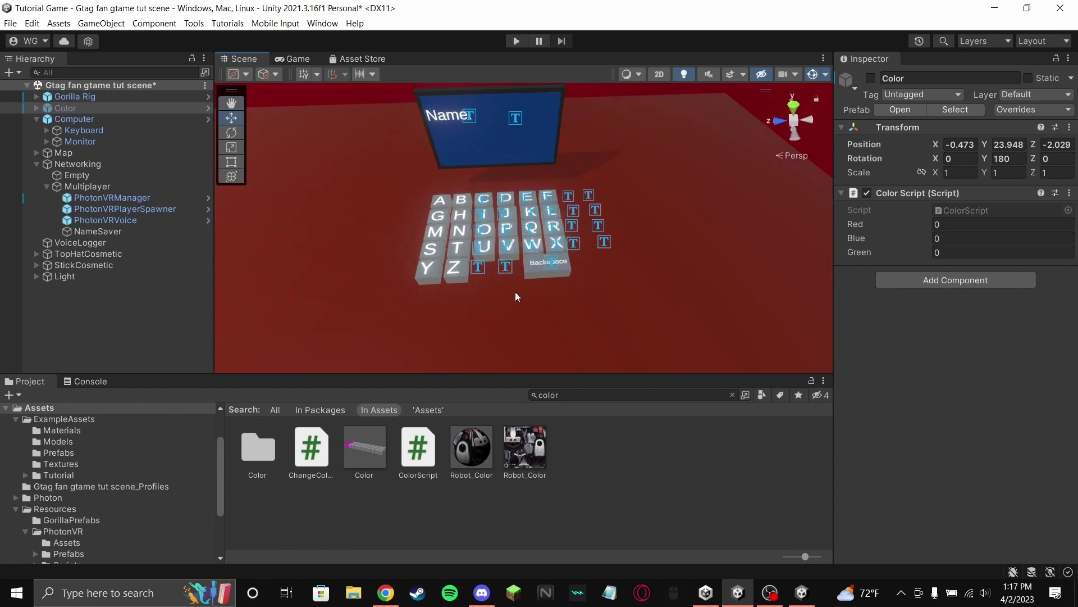
- Duplicate the keyboard's Backspace key and rename the copy NameTab
click(549, 271)
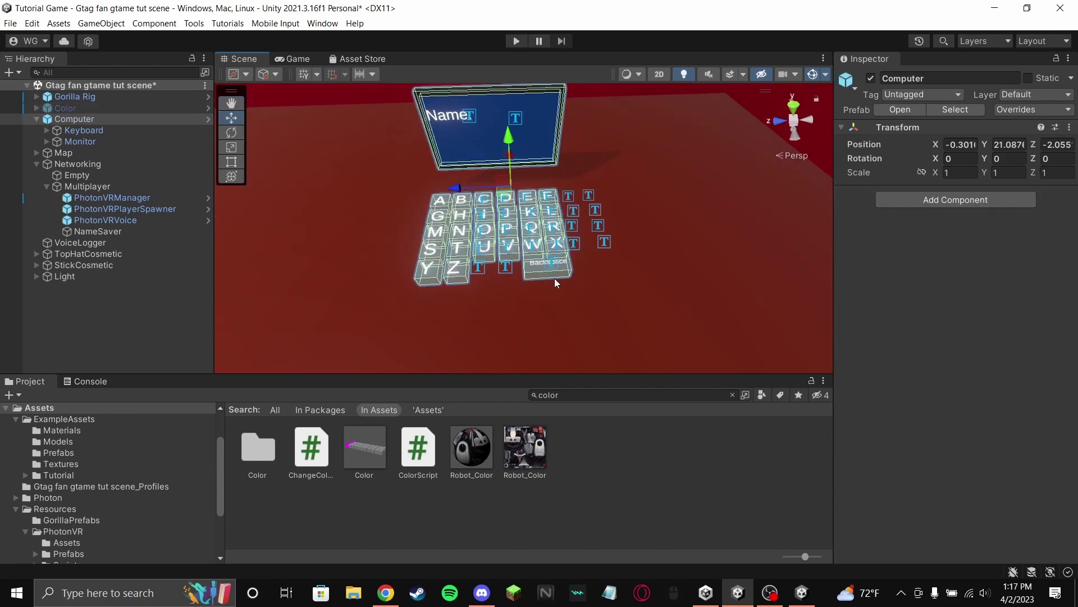
click(551, 272)
click(565, 268)
right_drag(568, 274, 398, 254)
key(w)
click(360, 244)
alt+drag(405, 264, 536, 291)
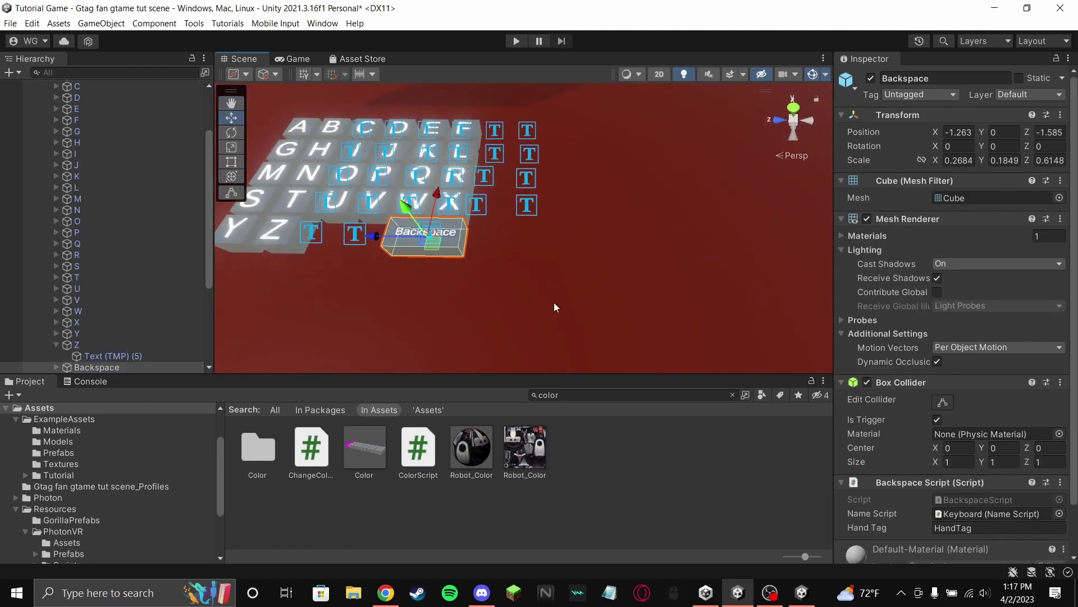
key(ctrl+d)
click(136, 325)
click(135, 325)
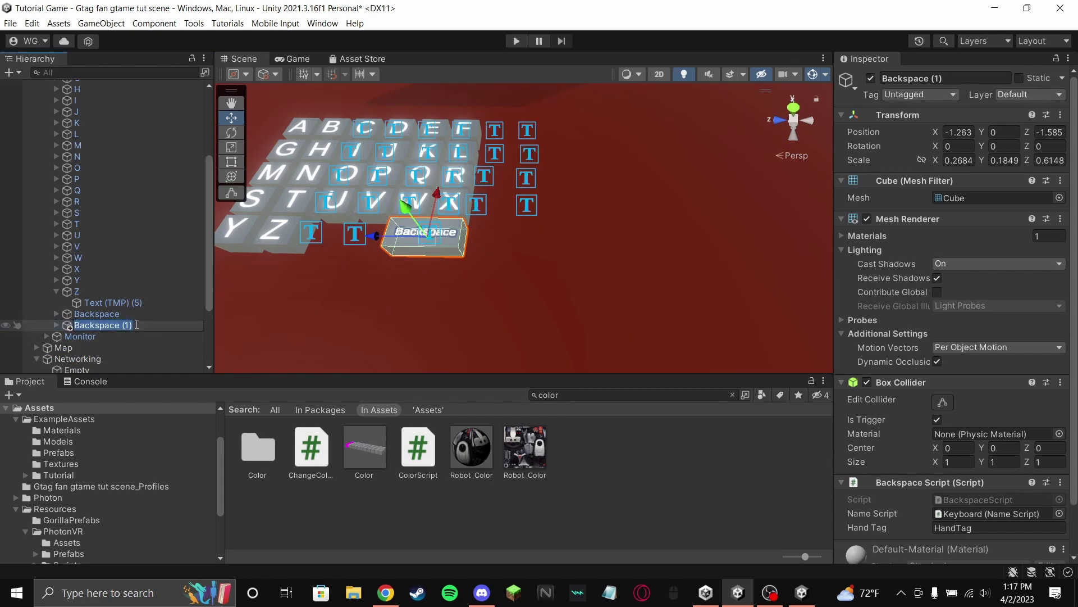
text(NameTab)
key(Return)
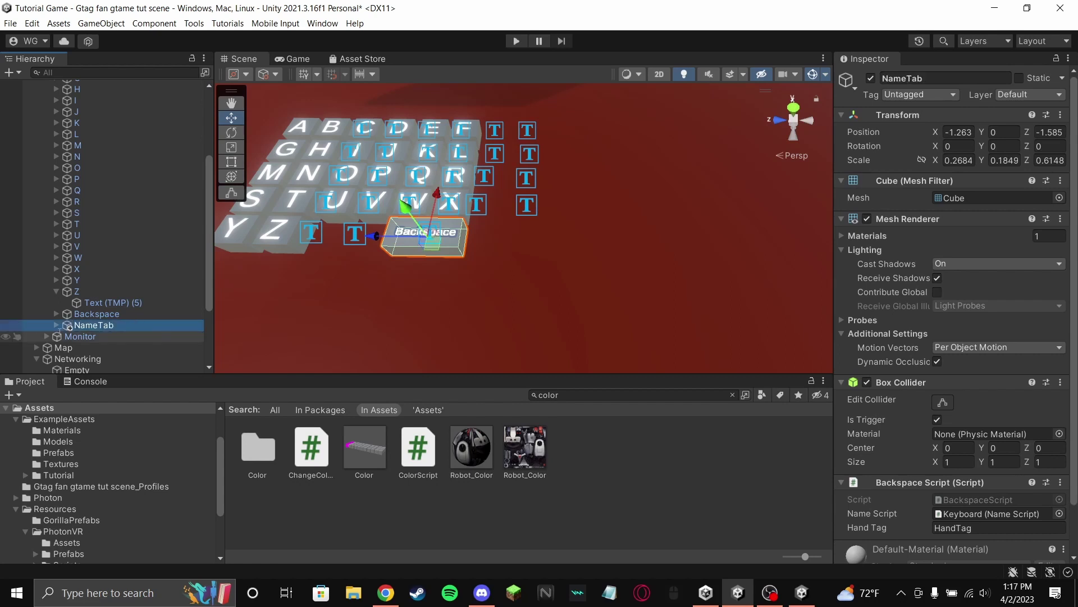
- Replace the text on NameTab's label with "Name"
click(56, 324)
click(107, 336)
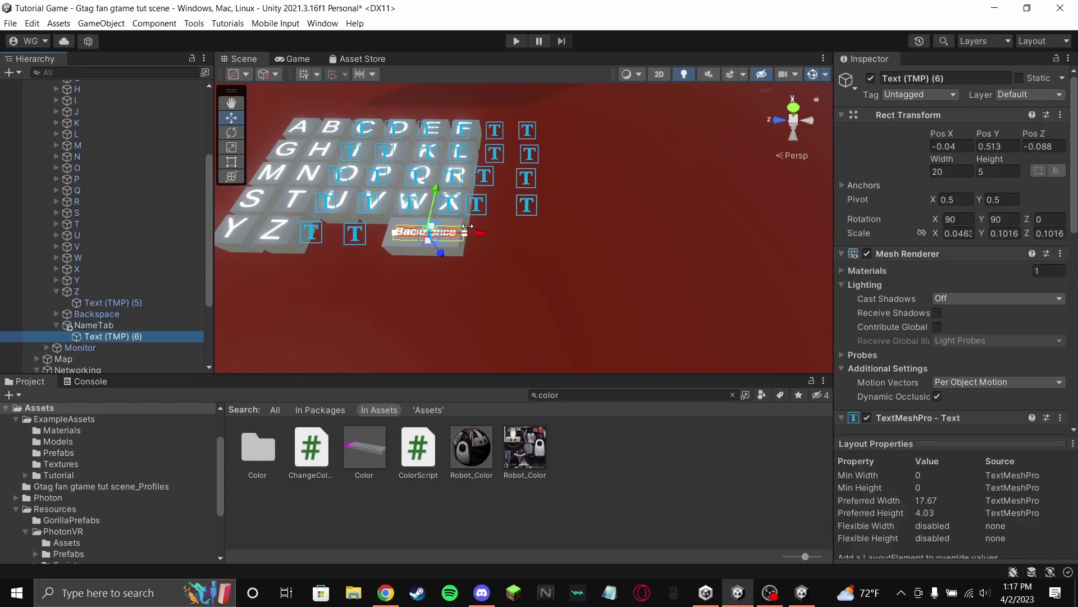
scroll(1046, 298, down, 5)
click(972, 314)
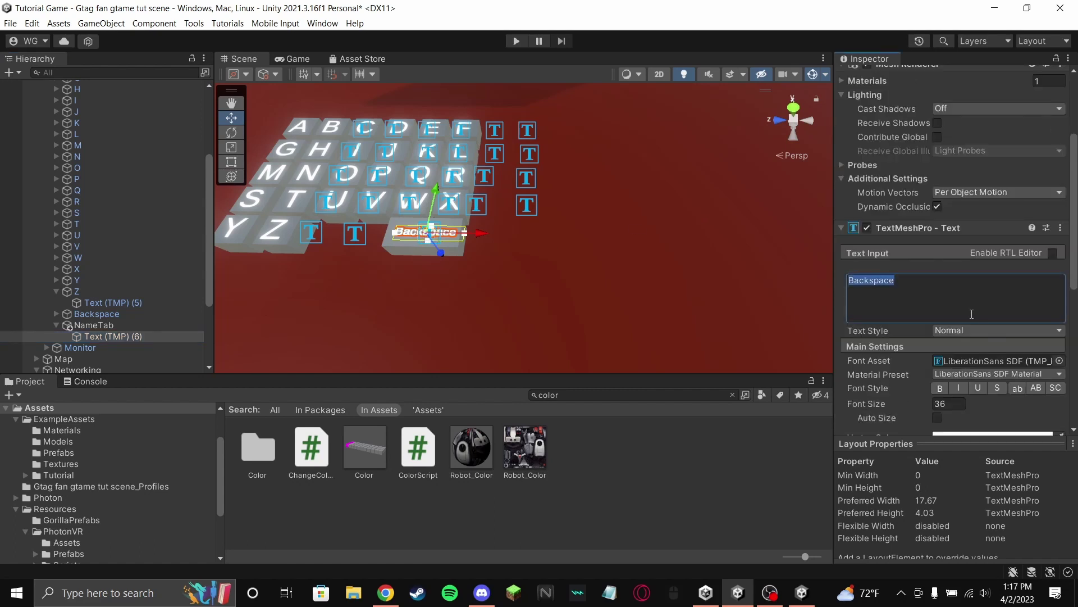
text(Name)
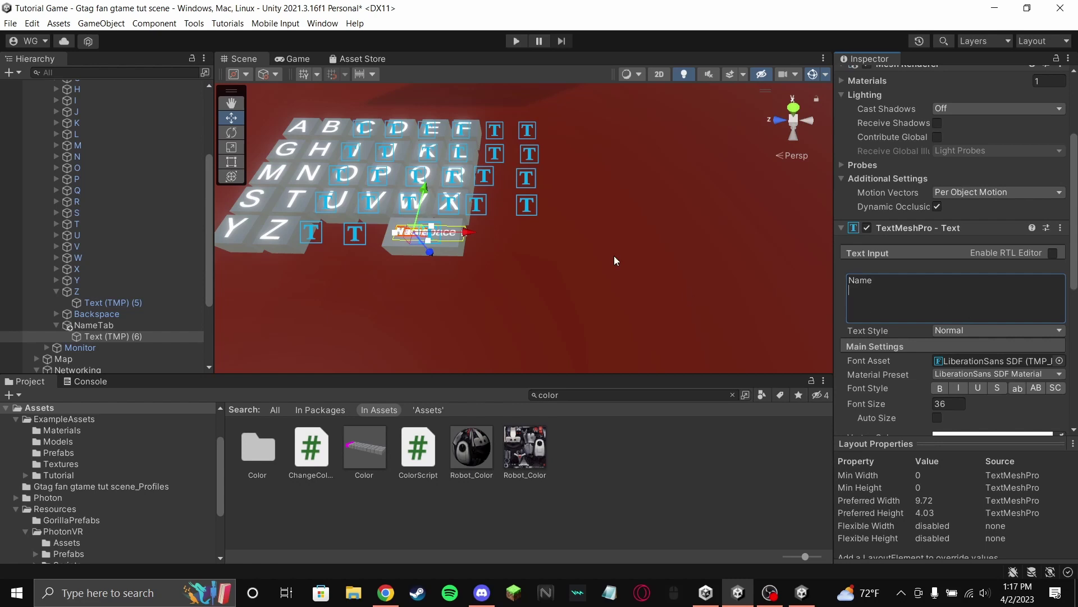
scroll(953, 347, down, 10)
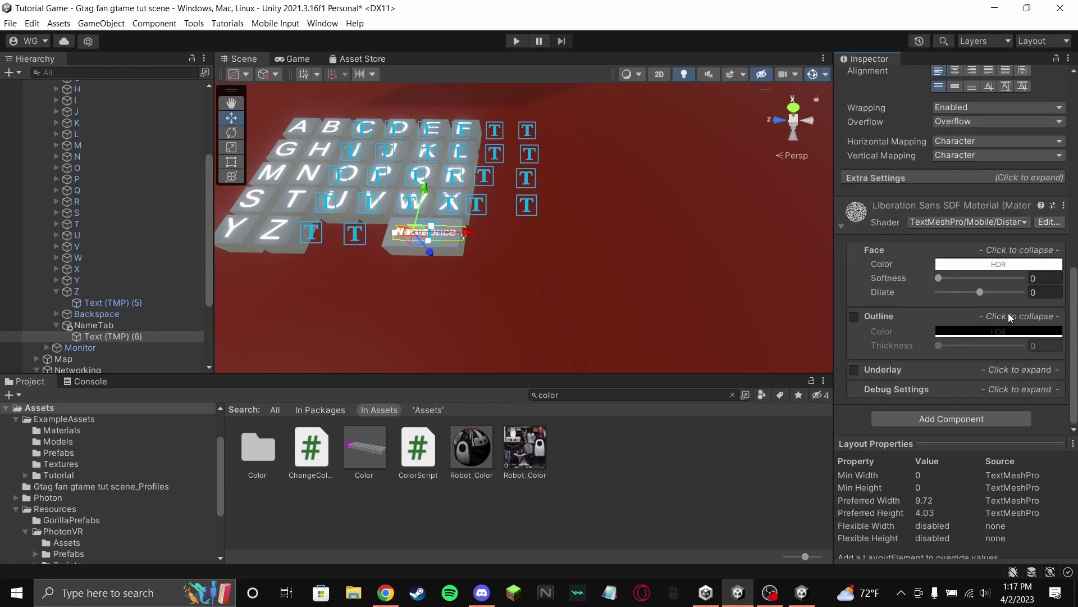
scroll(1010, 318, up, 10)
- Remove the Backspace Script component from NameTab
click(84, 325)
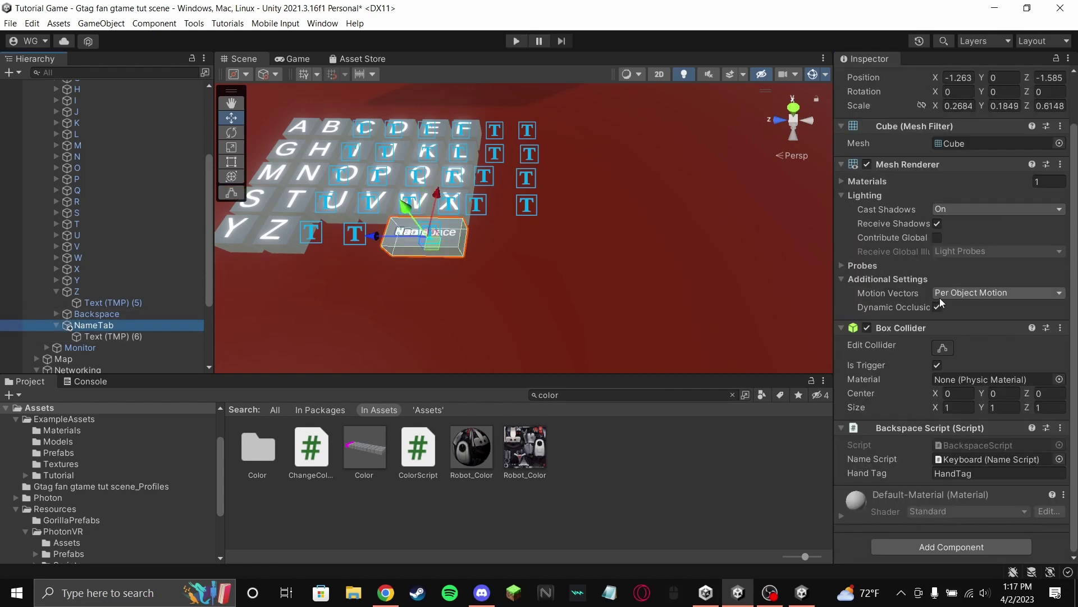
right_click(1046, 431)
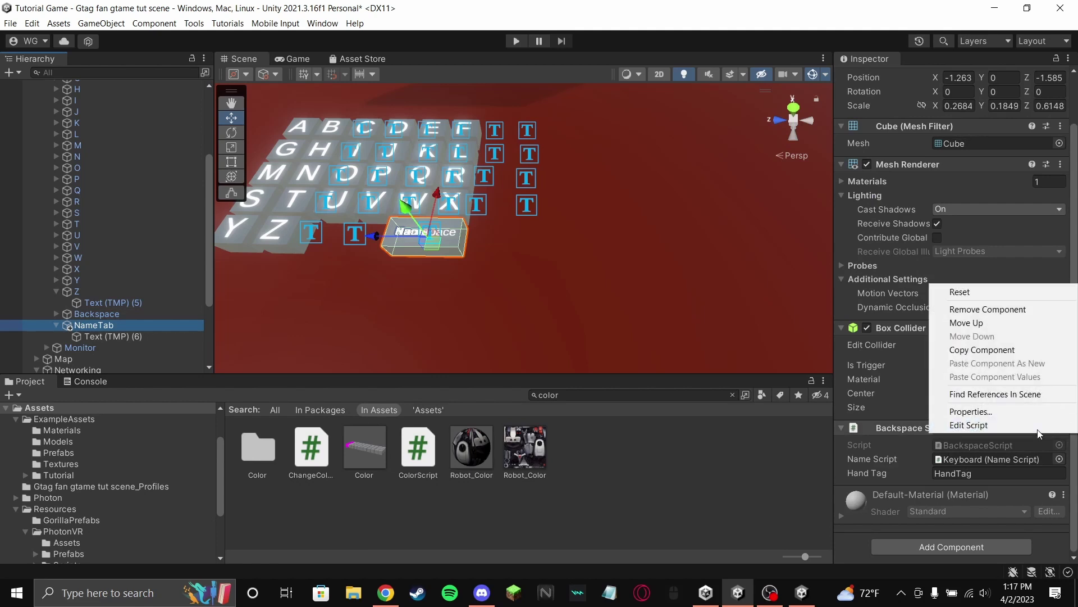
click(987, 311)
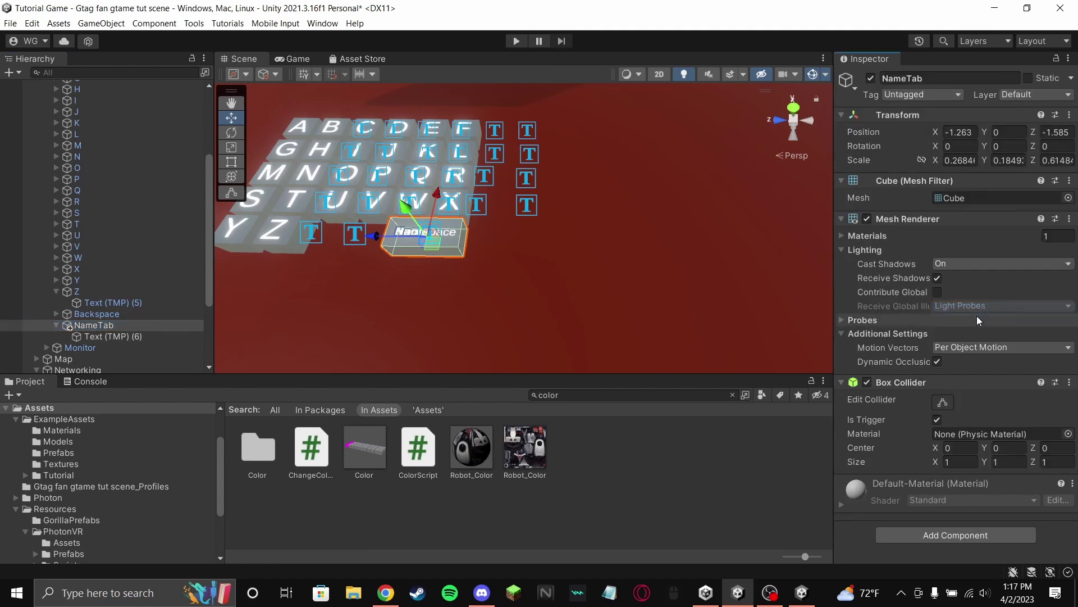
- Move NameTab beside the keyboard's upper rows, past the F key, to about X -0.026, Z -2.551
drag(435, 243, 546, 142)
right_drag(546, 140, 584, 216)
key(w)
key(s)
key(w)
- Take NameTab out of the Computer's Keyboard and place it at the scene's root level
click(55, 327)
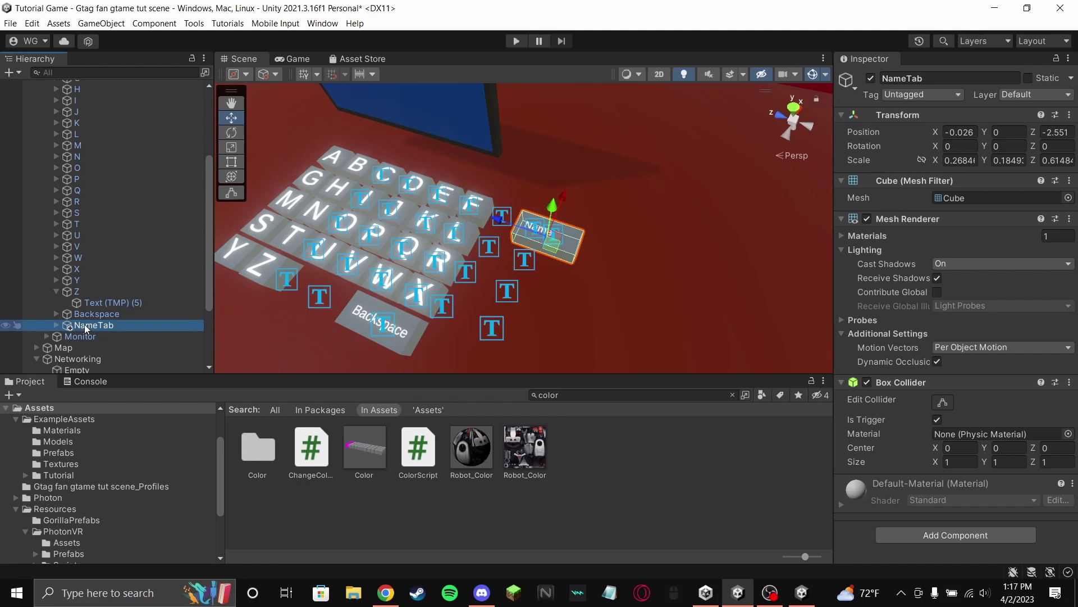
drag(85, 325, 81, 92)
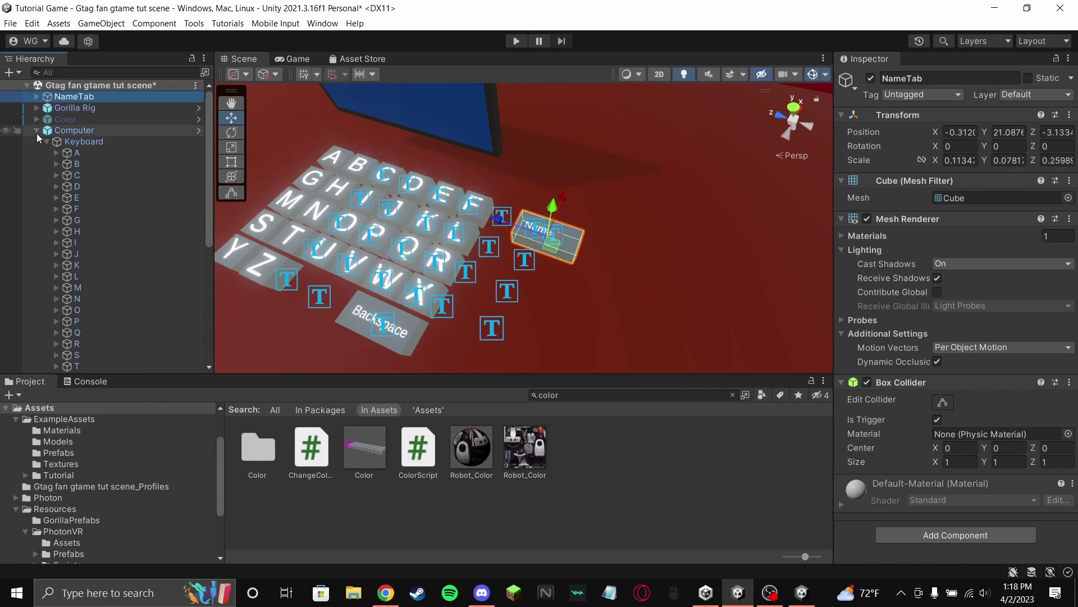
click(37, 131)
- Create an empty object at the scene's root level named Computers
right_click(107, 277)
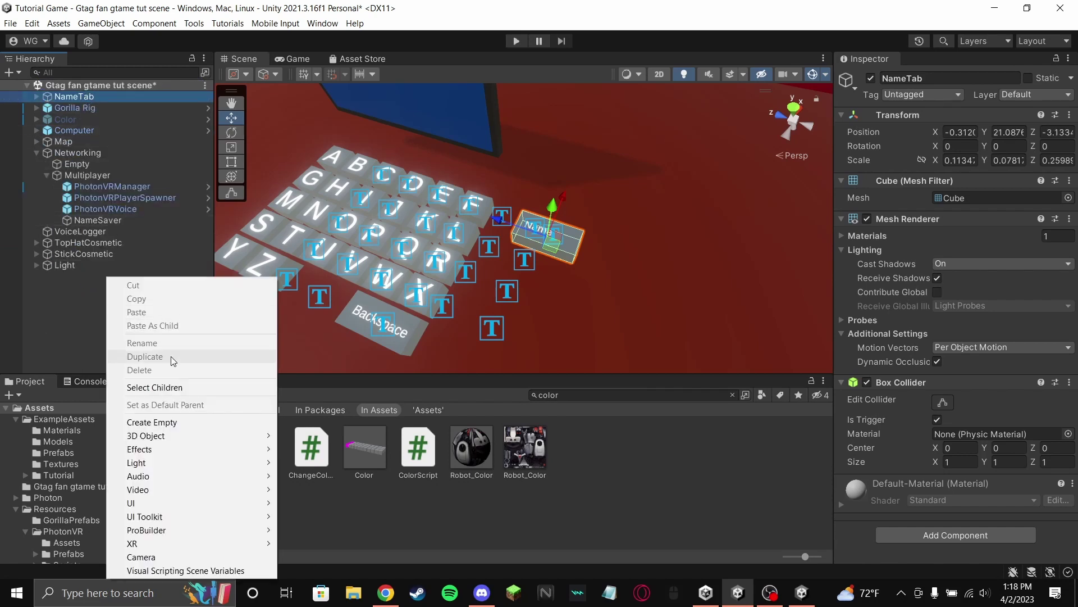
click(176, 422)
text(C)
text(ol)
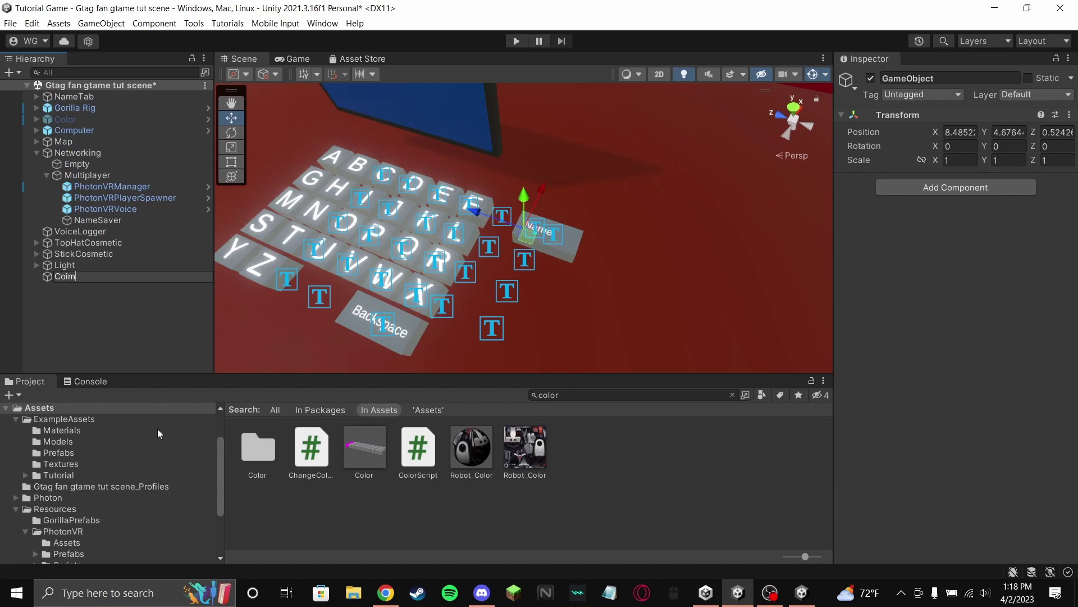
text(mputers)
key(Return)
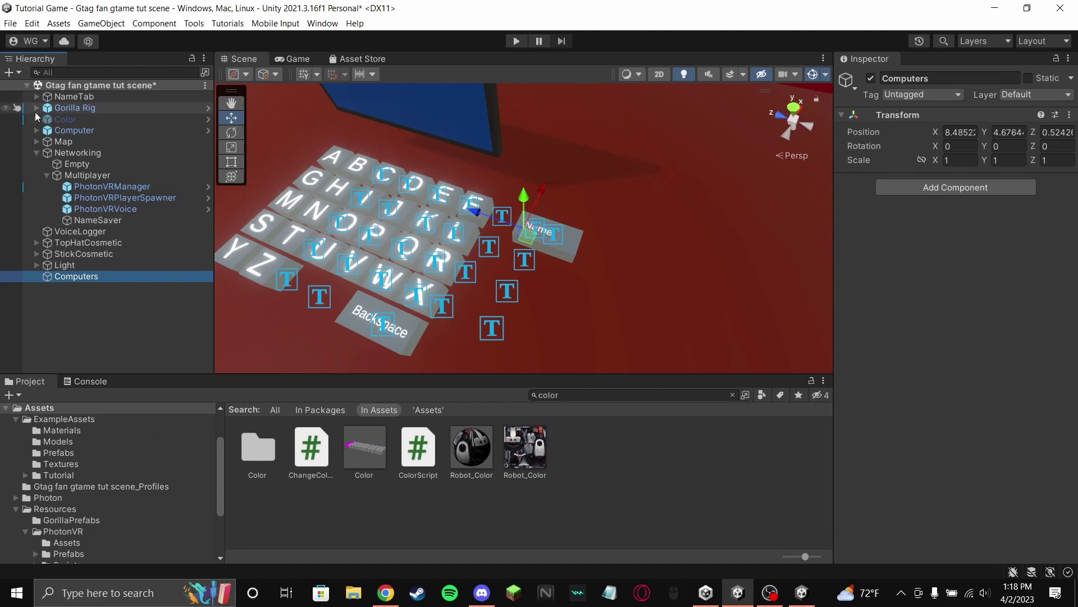
- Make the Color and Computer objects children of Computers
click(84, 119)
ctrl+click(90, 130)
drag(89, 123, 50, 278)
- Create an empty child named Tabs under Computers and make NameTab its child
right_click(63, 254)
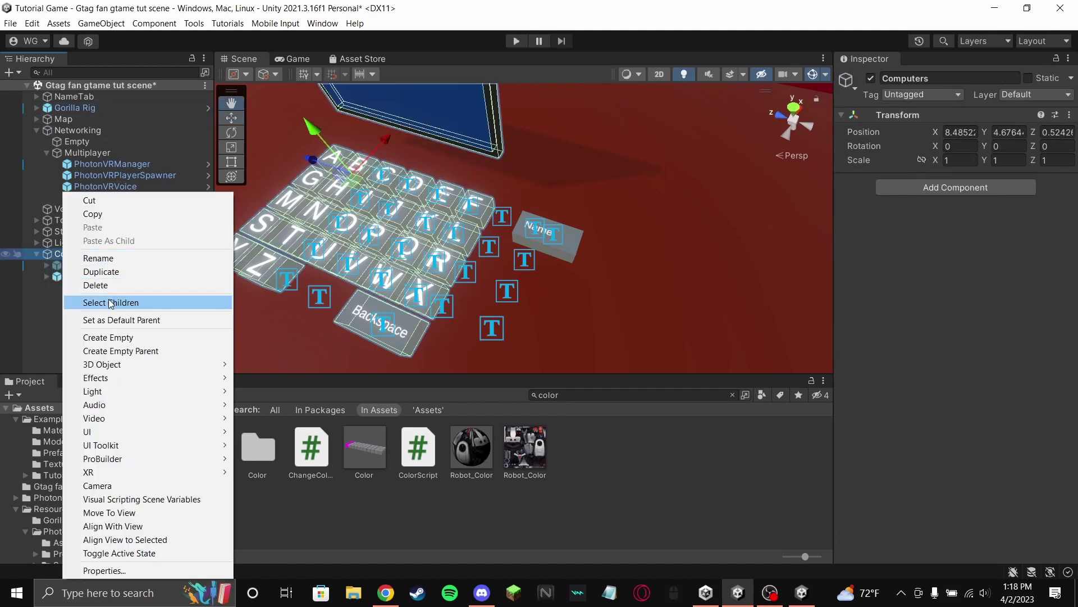
click(121, 336)
text(Tabs)
key(Return)
drag(93, 97, 123, 288)
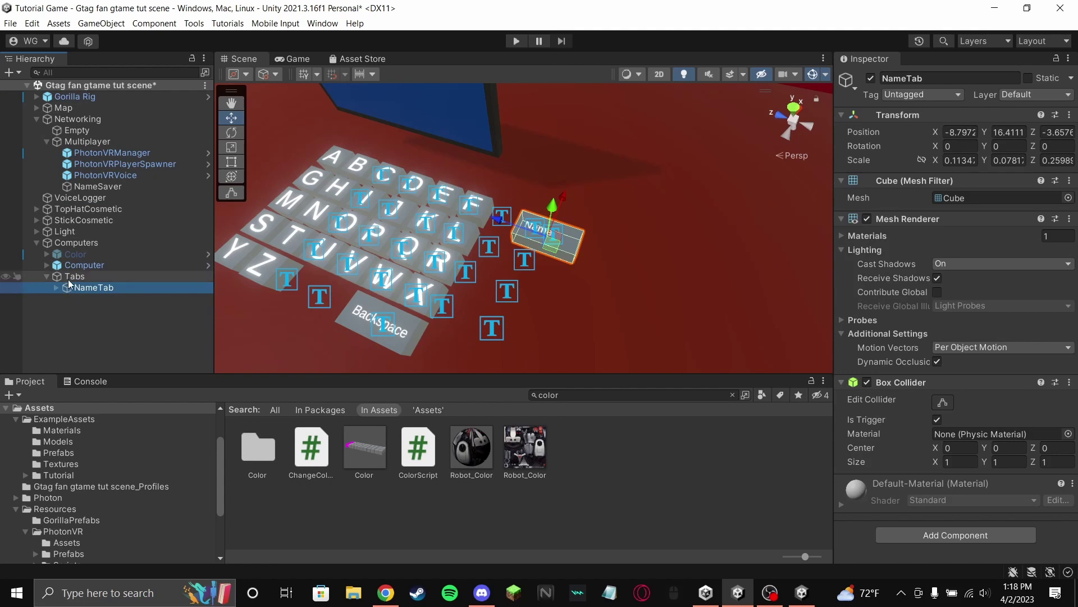
- Duplicate NameTab and move the copy directly in front of the original, to about X -8.951
key(ctrl+d)
alt+drag(507, 263, 253, 337)
drag(565, 251, 629, 267)
- Replace the text on the duplicated tab's label with "Color"
click(56, 298)
click(102, 310)
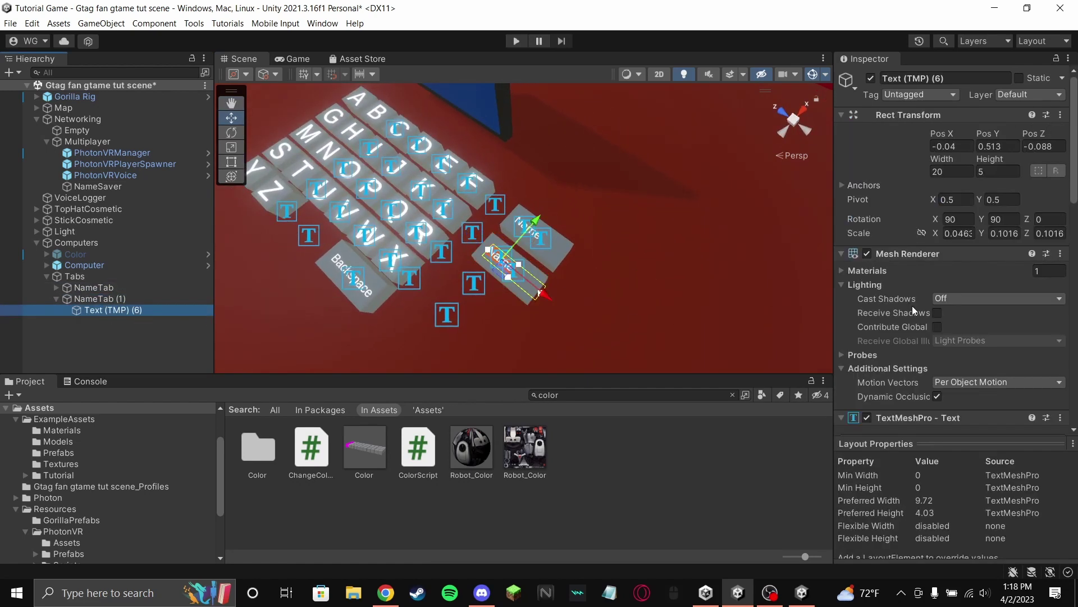
scroll(881, 311, down, 8)
click(946, 265)
text(Color)
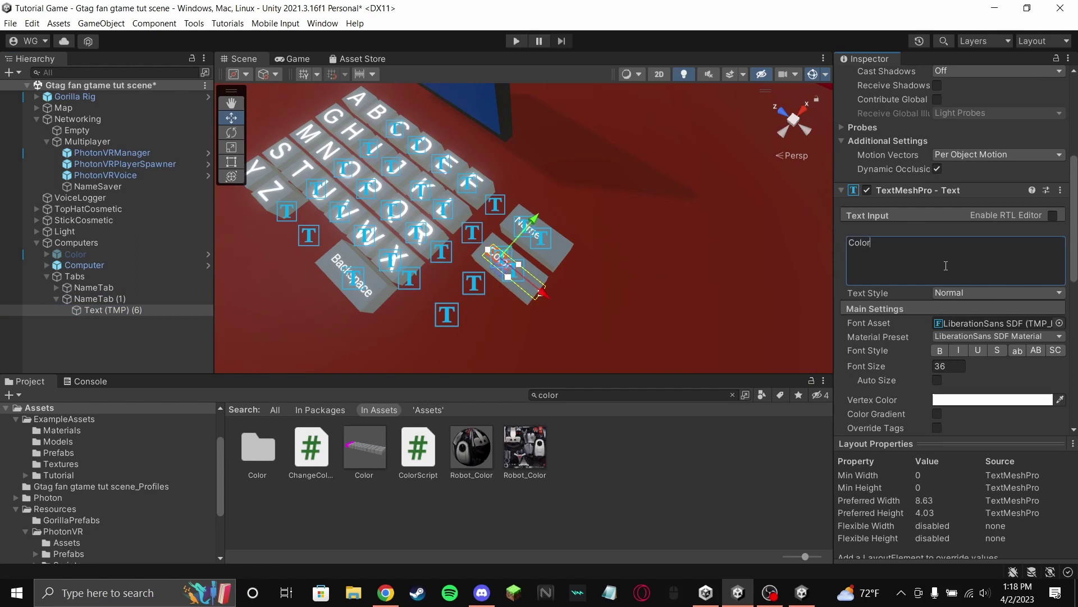
click(624, 494)
- Reduce the size of the 3D gizmo icons in the scene view so the key labels are readable
right_drag(617, 314, 713, 148)
key(w)
alt+drag(714, 150, 719, 146)
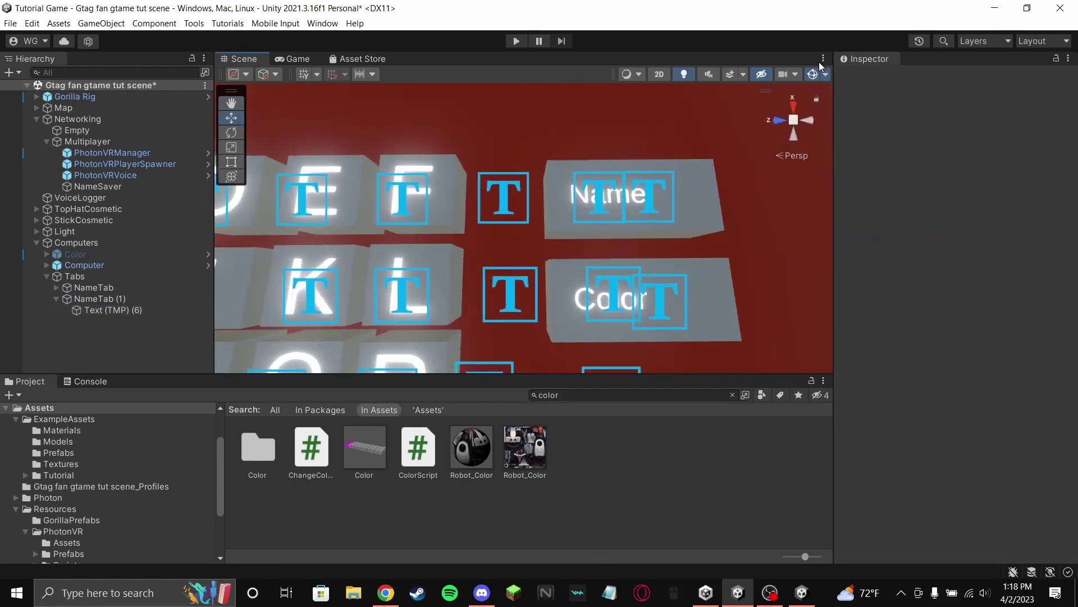
click(826, 73)
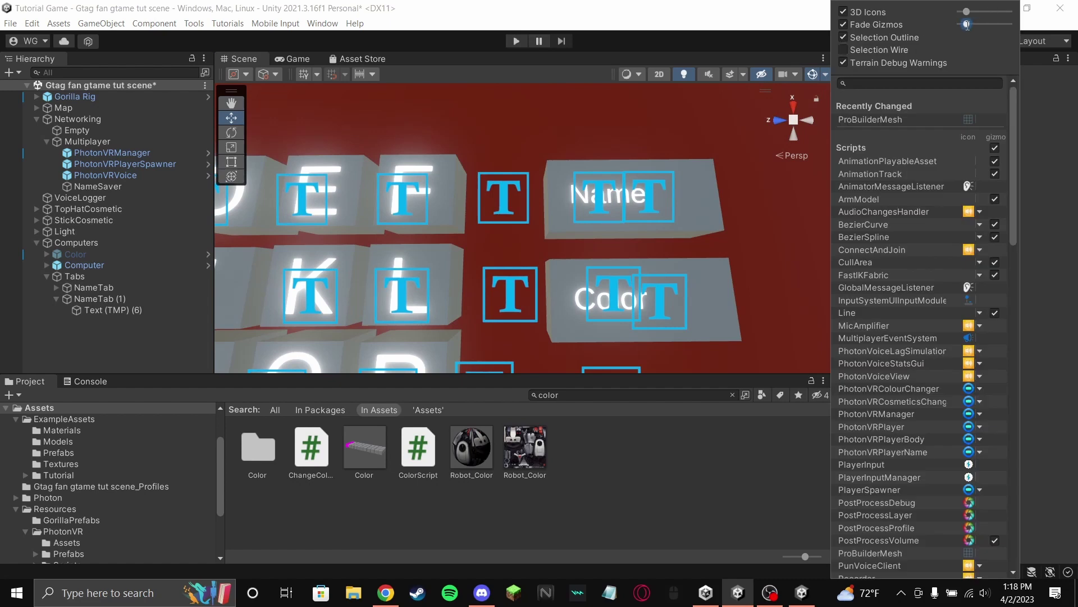
drag(966, 11, 960, 14)
right_drag(523, 260, 481, 166)
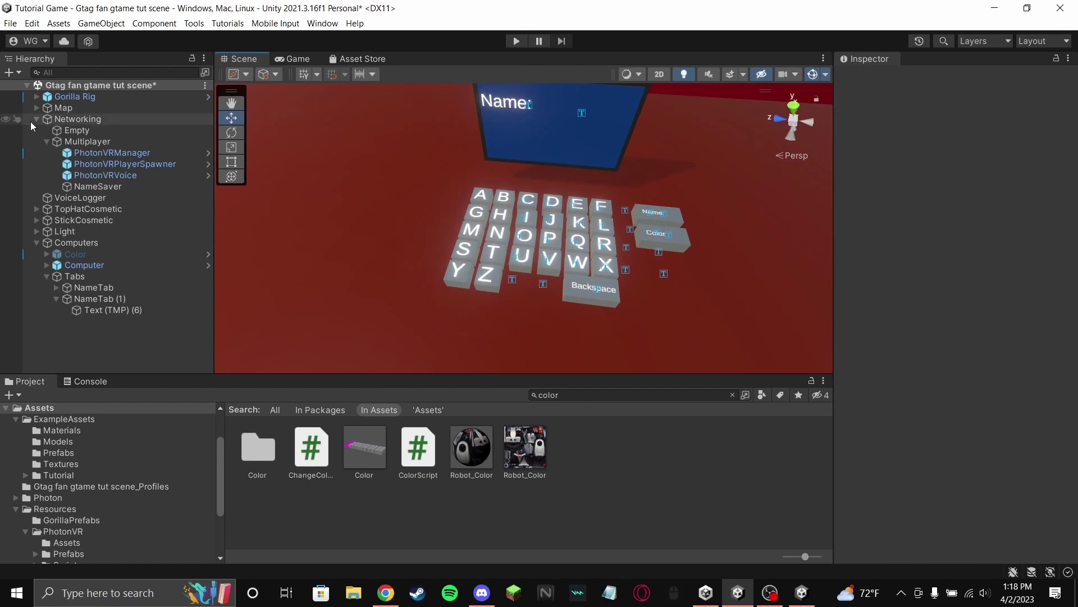
- Rename the duplicated tab NameTab (1) as ColorTab
click(56, 301)
click(94, 288)
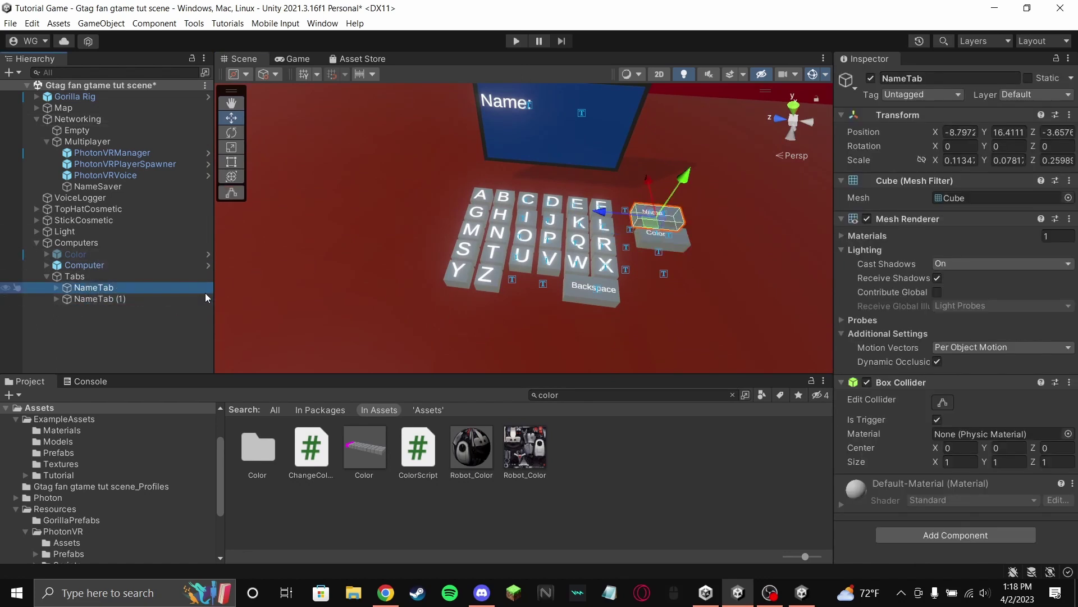
double_click(134, 298)
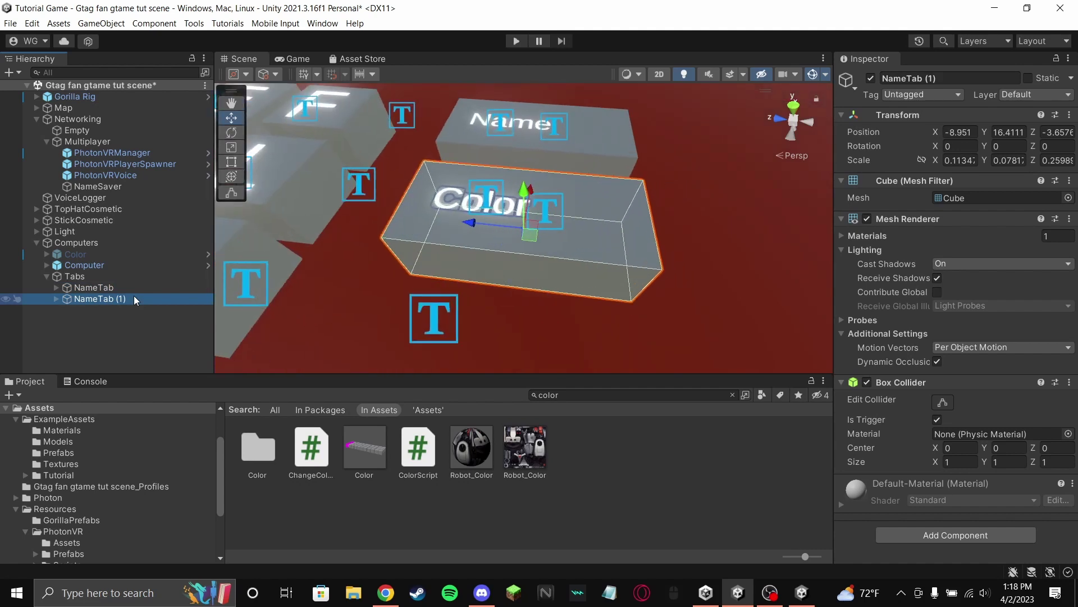
key(F2)
text(Color)
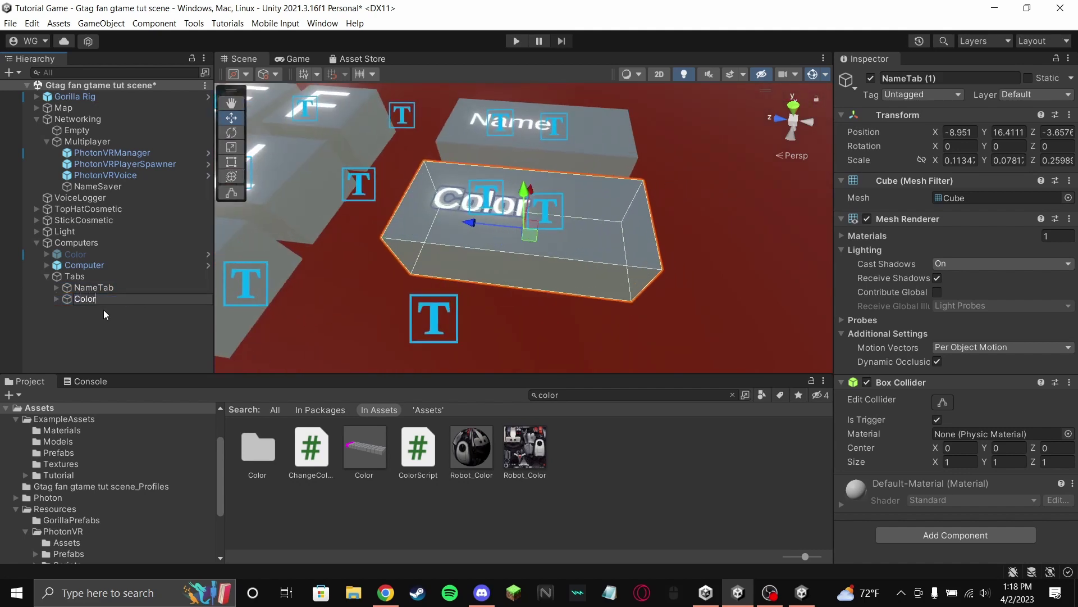
text(Tab)
key(Return)
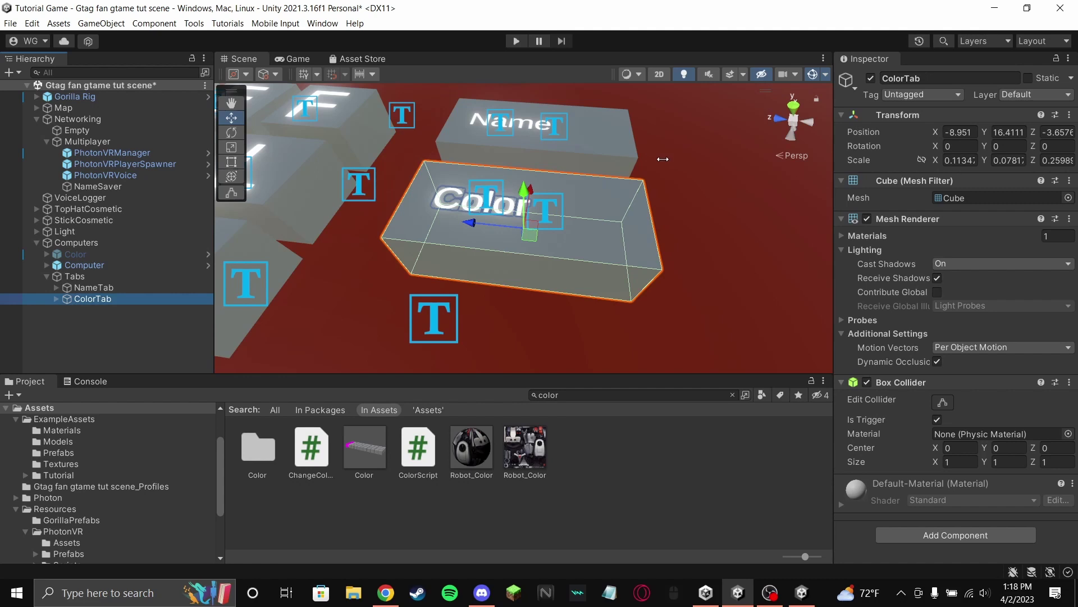
- Select NameTab, then switch to File Explorer and open the UnityTutorial folder in Documents
scroll(677, 147, down, 5)
click(110, 287)
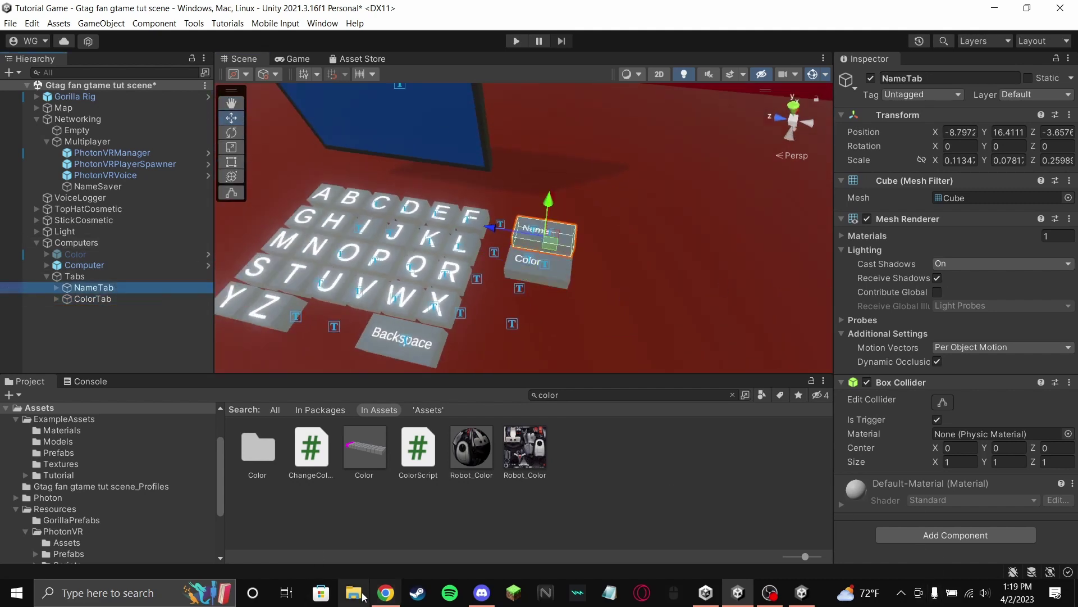
click(354, 593)
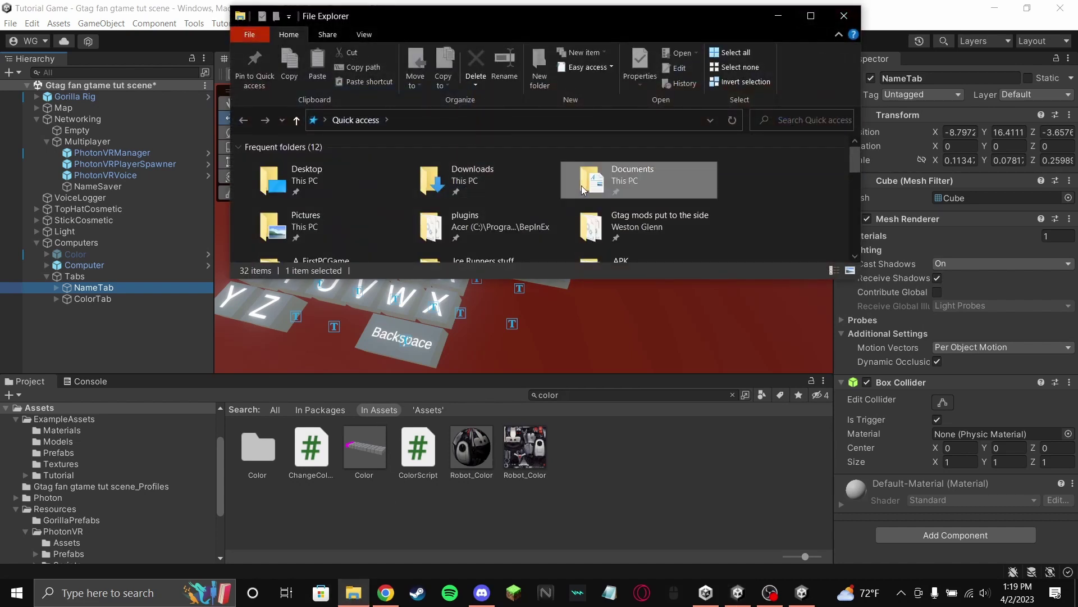
double_click(581, 186)
scroll(315, 250, down, 18)
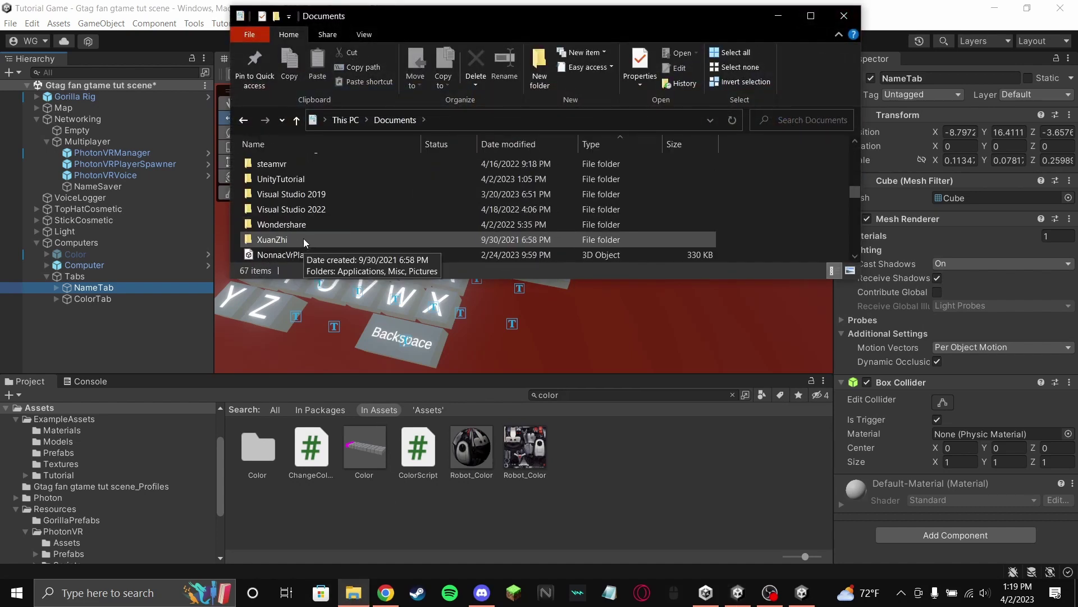
double_click(288, 183)
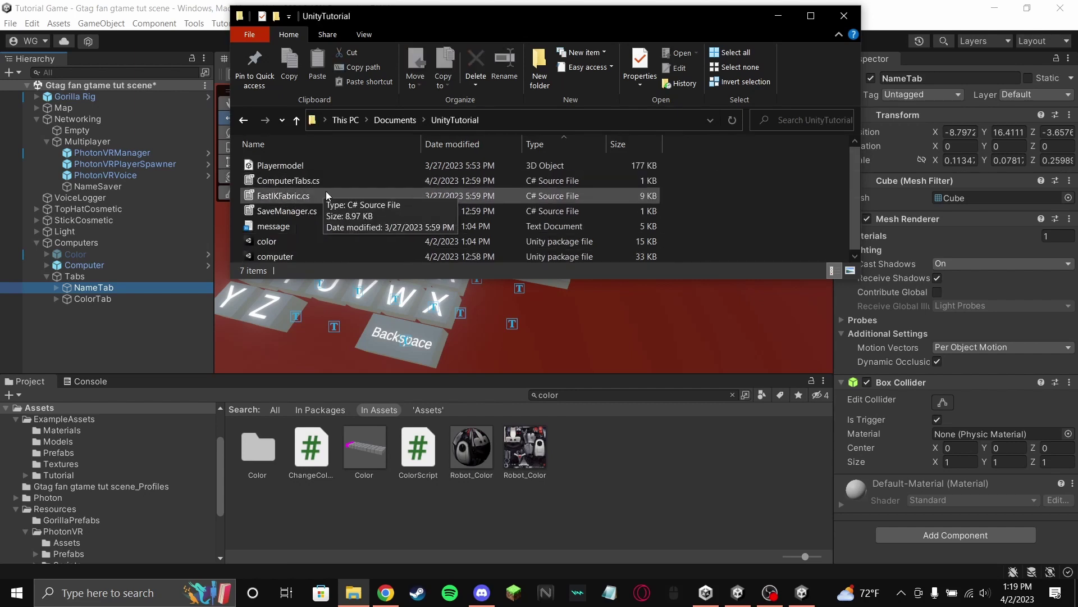
- Import the ComputerTabs.cs script from the UnityTutorial folder into the Unity project's assets
click(314, 211)
mouse_move(326, 208)
mouse_down()
mouse_move(624, 345)
mouse_move(304, 180)
mouse_move(327, 214)
mouse_up()
click(311, 182)
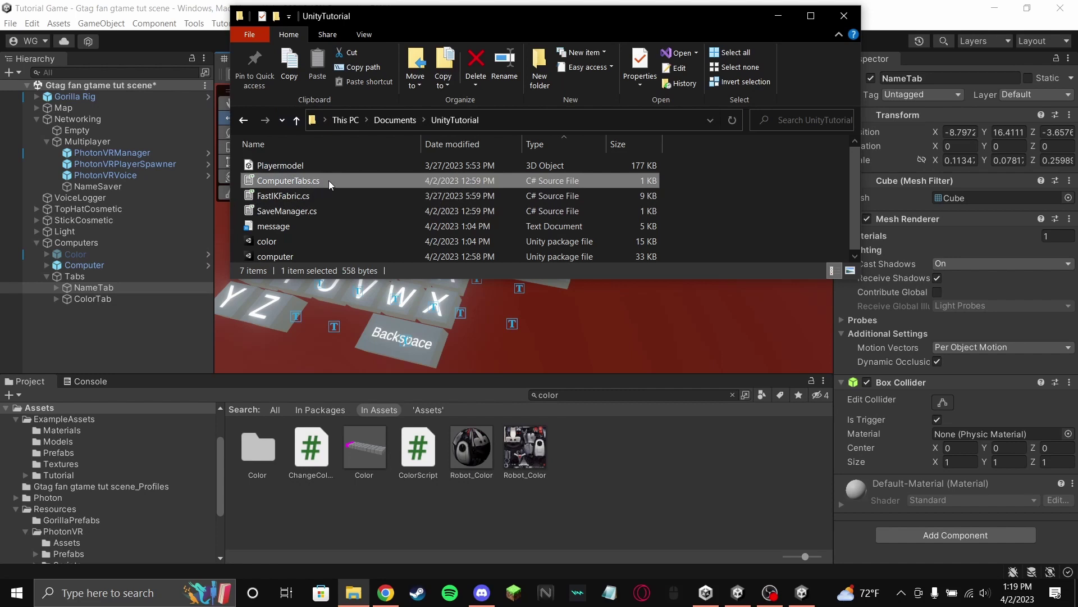
drag(189, 499, 74, 557)
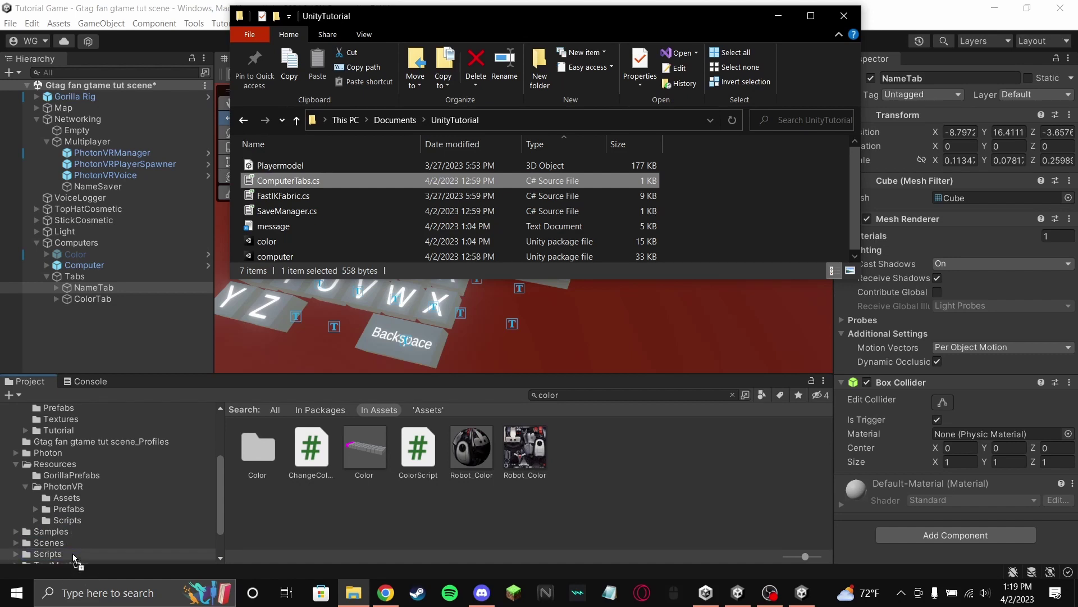
- Return to Unity and open the Player prefab in the Resources/PhotonVR folder for editing
click(311, 228)
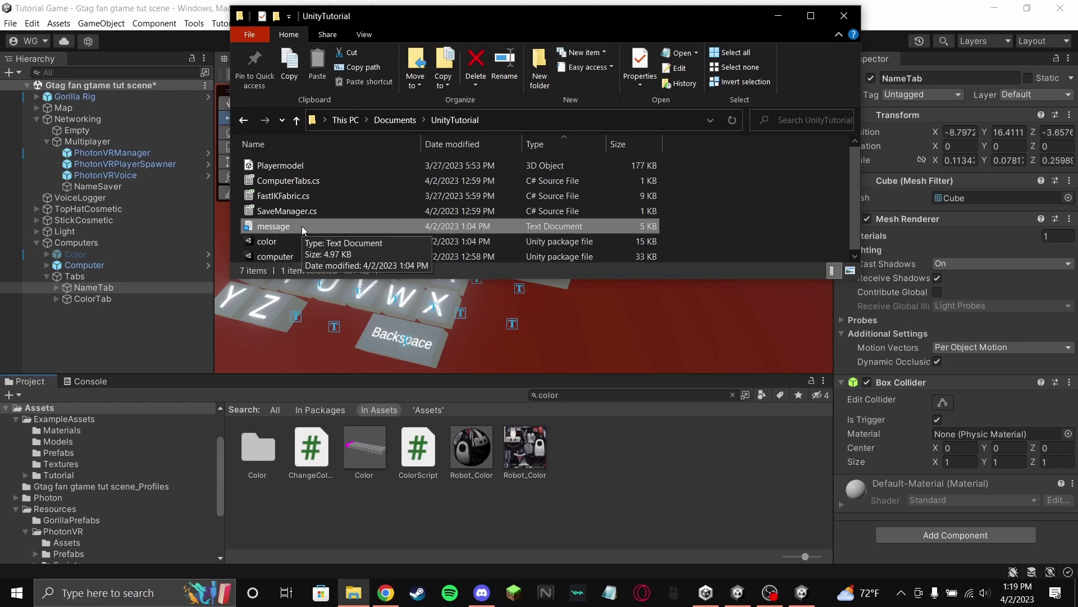
click(393, 534)
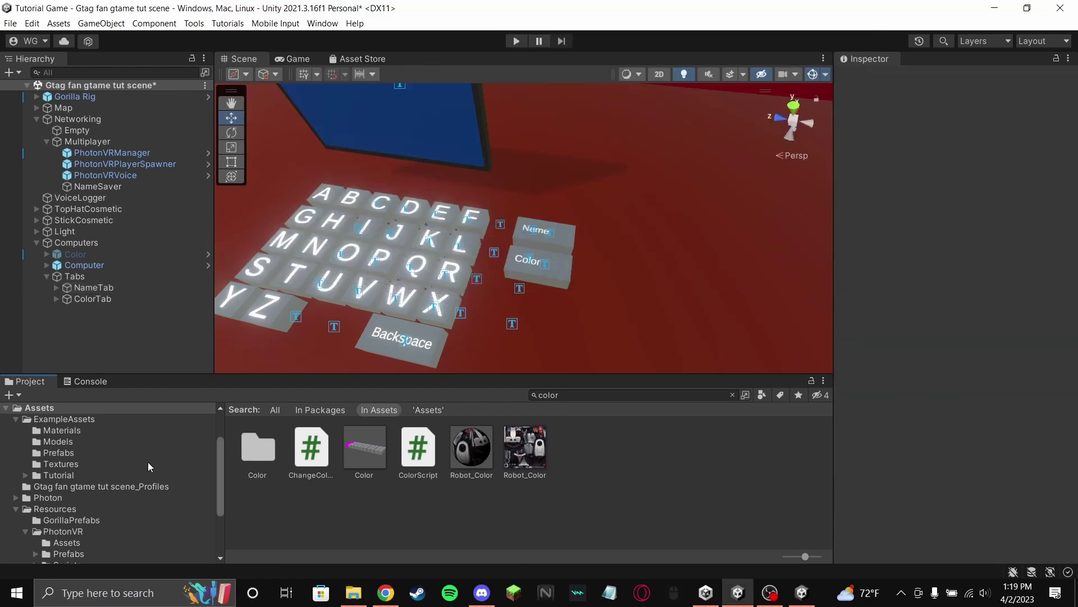
click(80, 532)
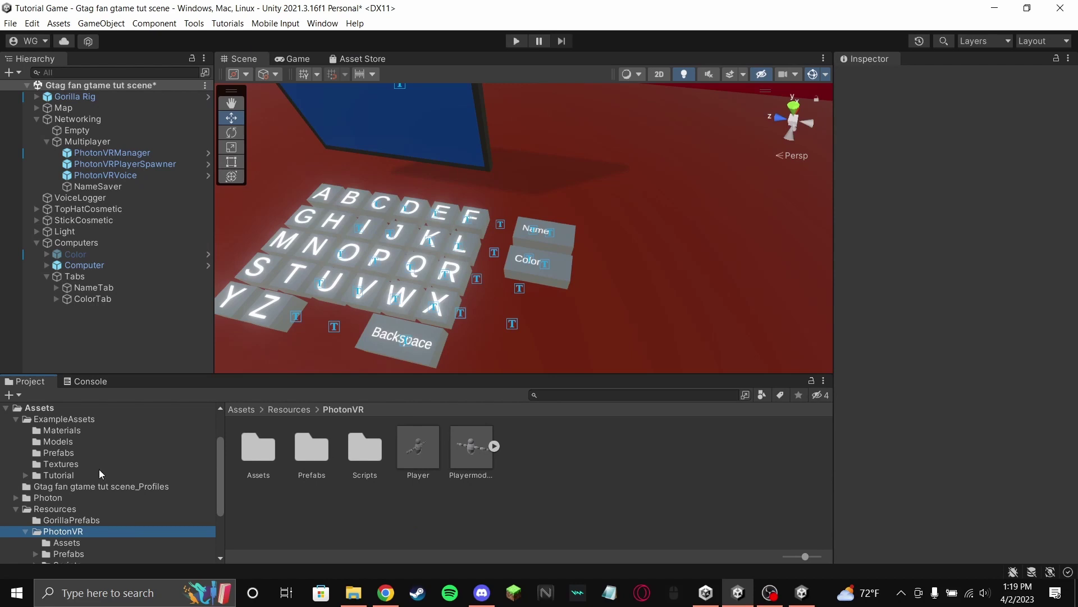
double_click(418, 447)
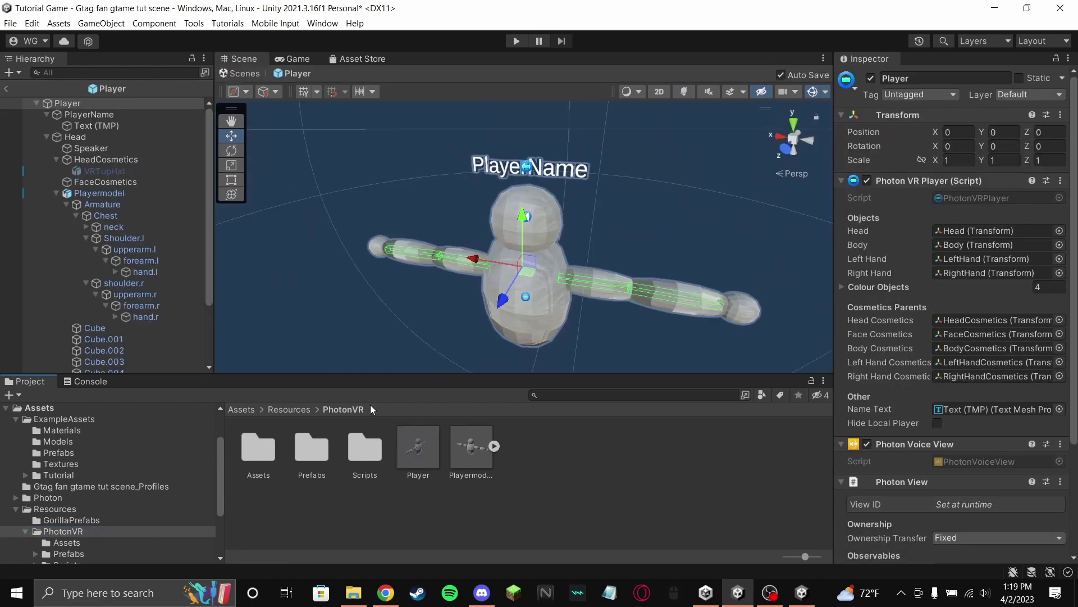
- Open the Photon VR Player script of the Player root object for editing in Notepad++
click(68, 103)
scroll(904, 236, down, 5)
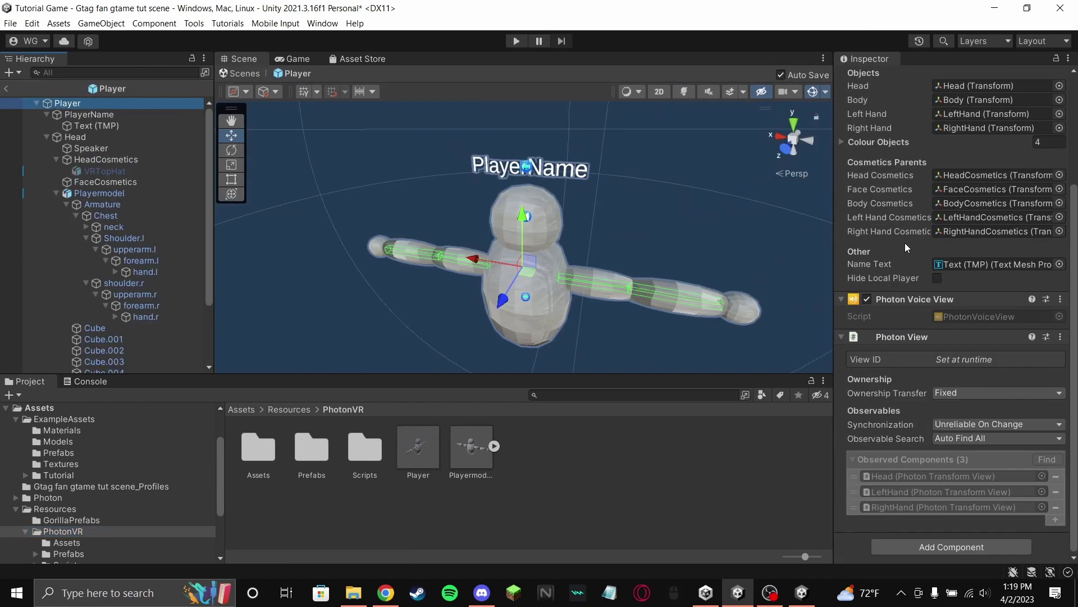
scroll(922, 203, up, 4)
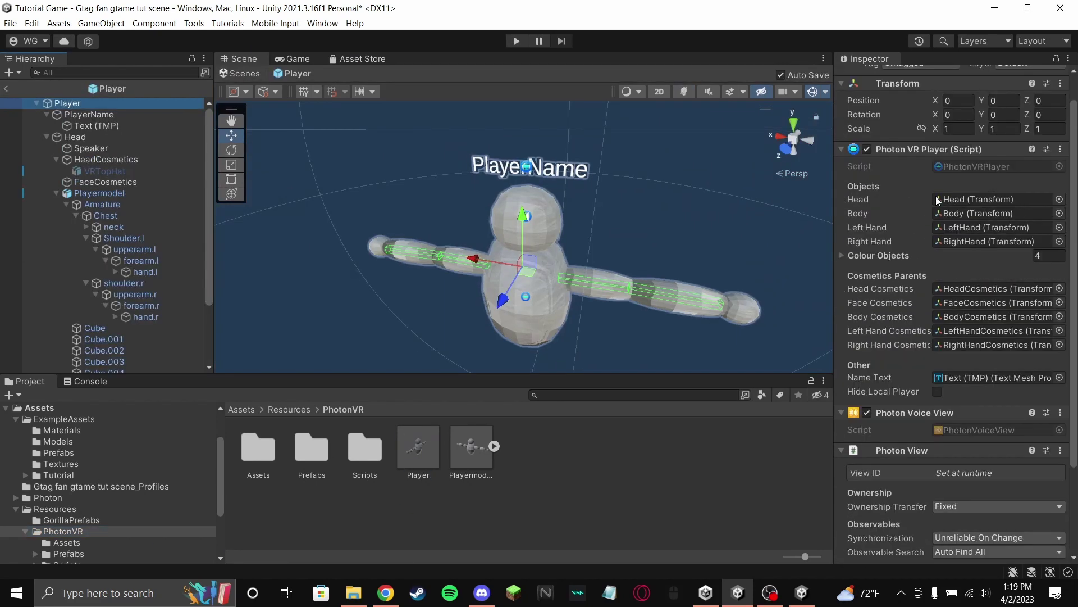
click(1061, 150)
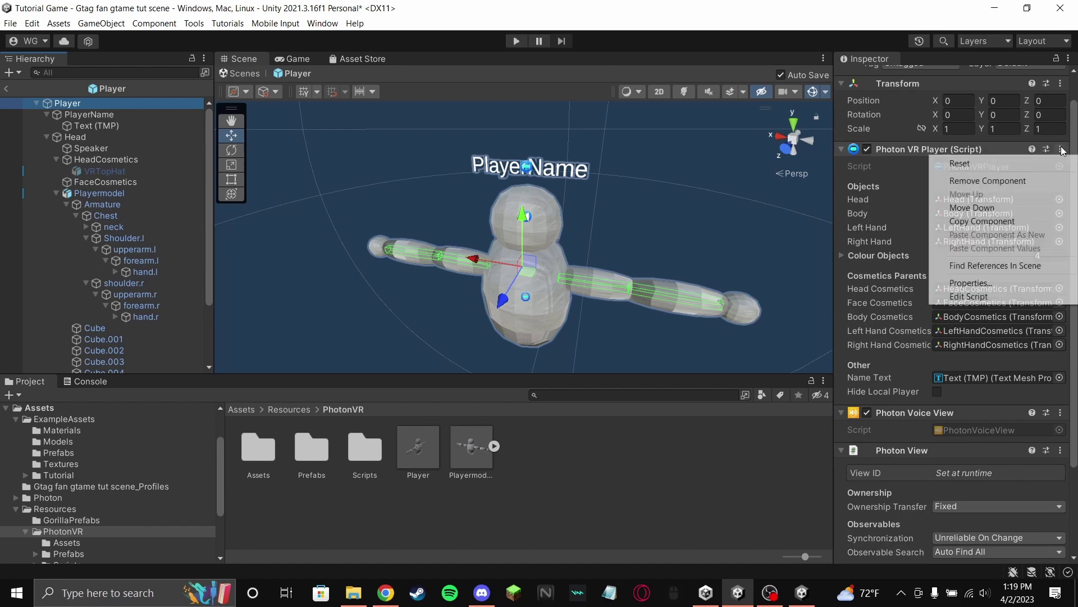
click(984, 298)
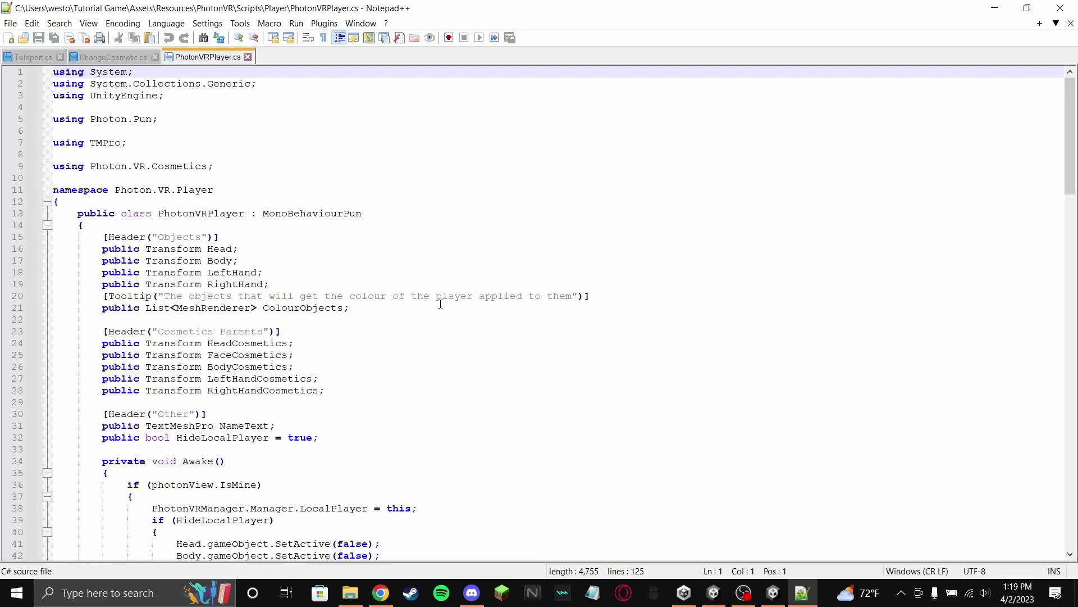
- Open the message text file from the UnityTutorial folder in File Explorer and copy all of its code
scroll(479, 402, down, 1)
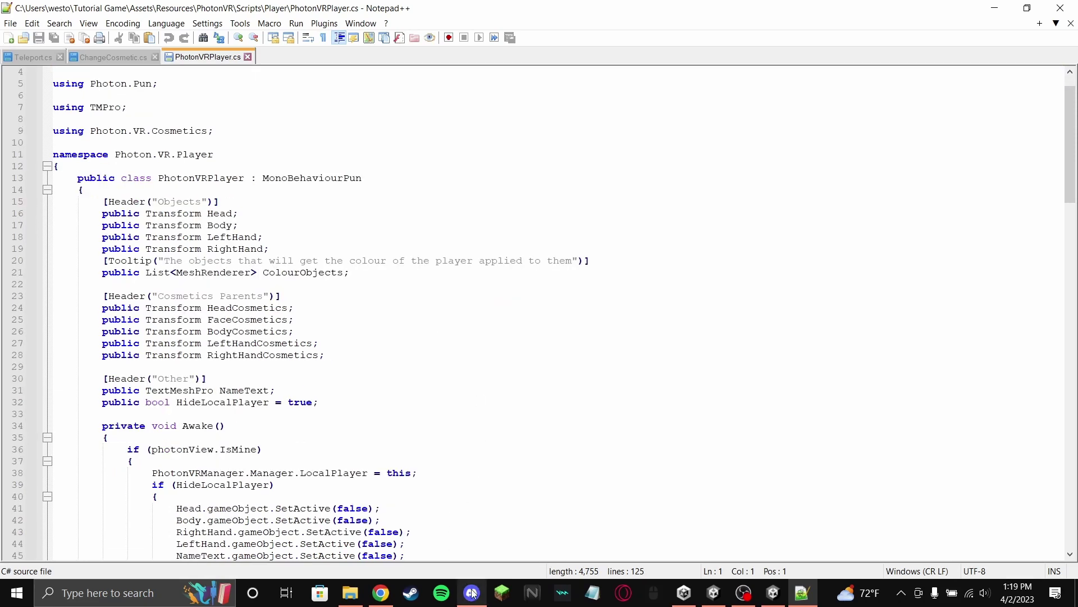
click(362, 591)
double_click(337, 228)
scroll(732, 251, down, 20)
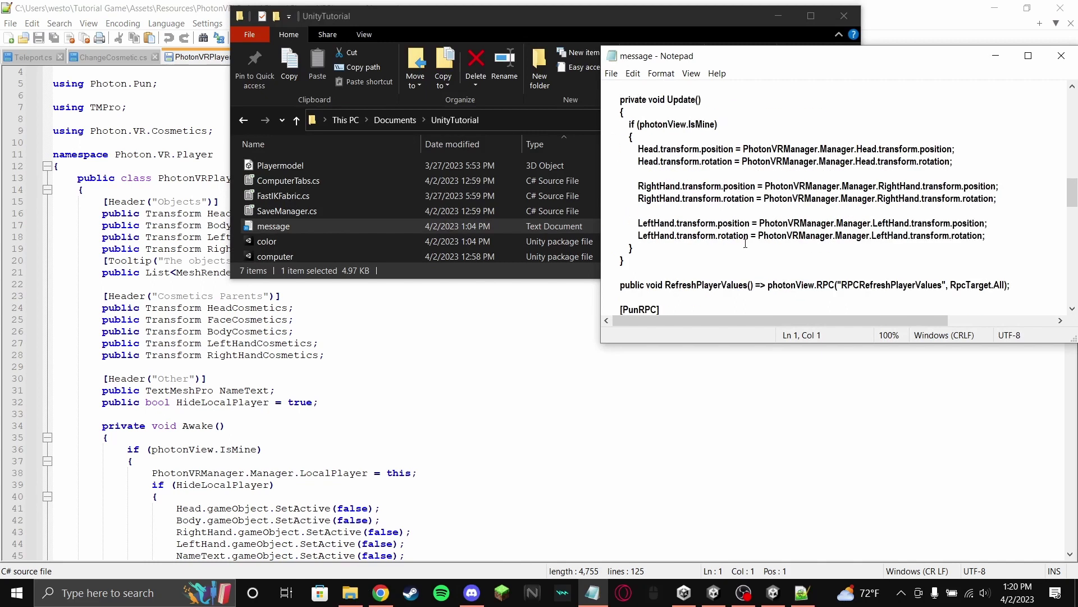
drag(662, 309, 600, 78)
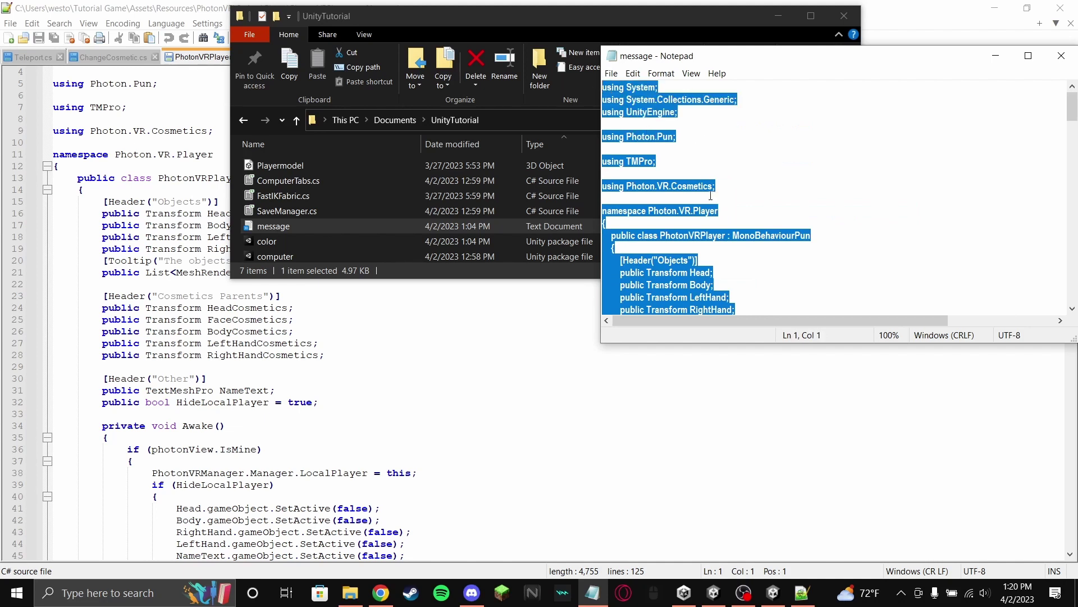
- Replace the entire contents of PhotonVRPlayer.cs with the copied code and save the script
click(312, 422)
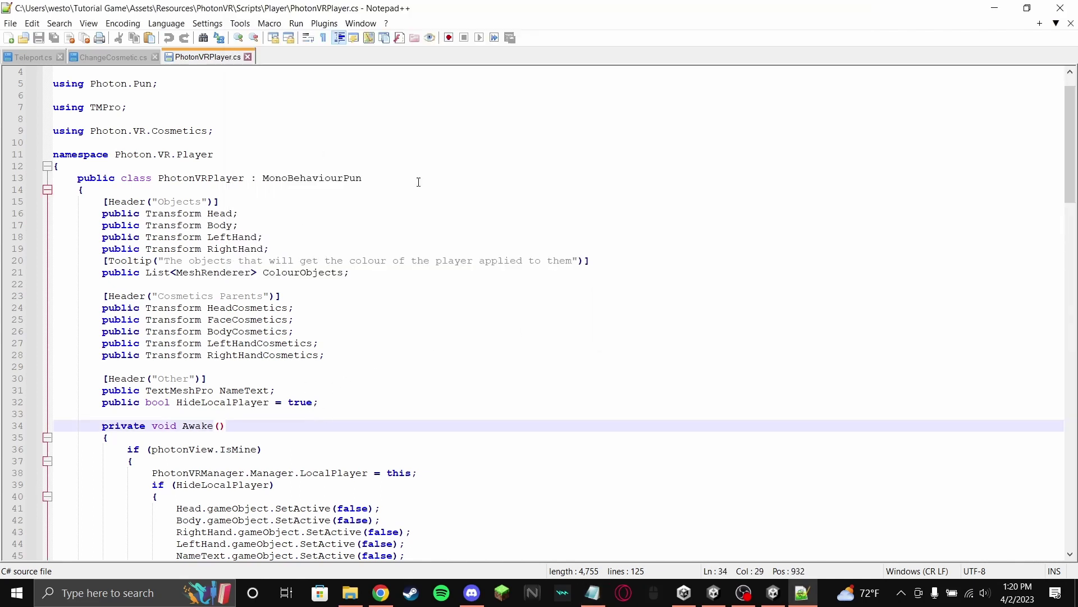
click(469, 273)
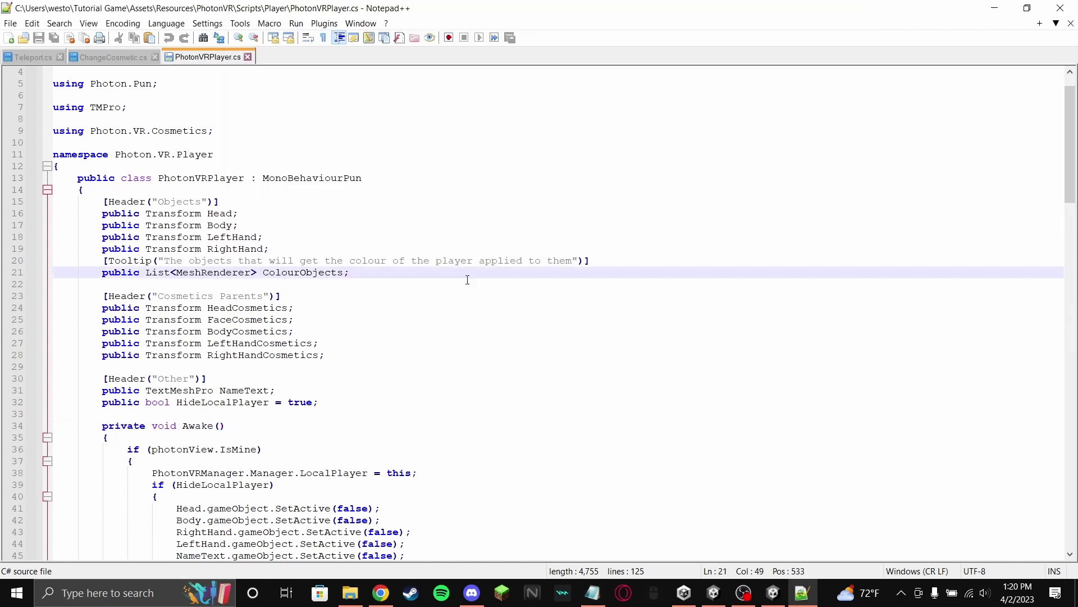
key(ctrl+a)
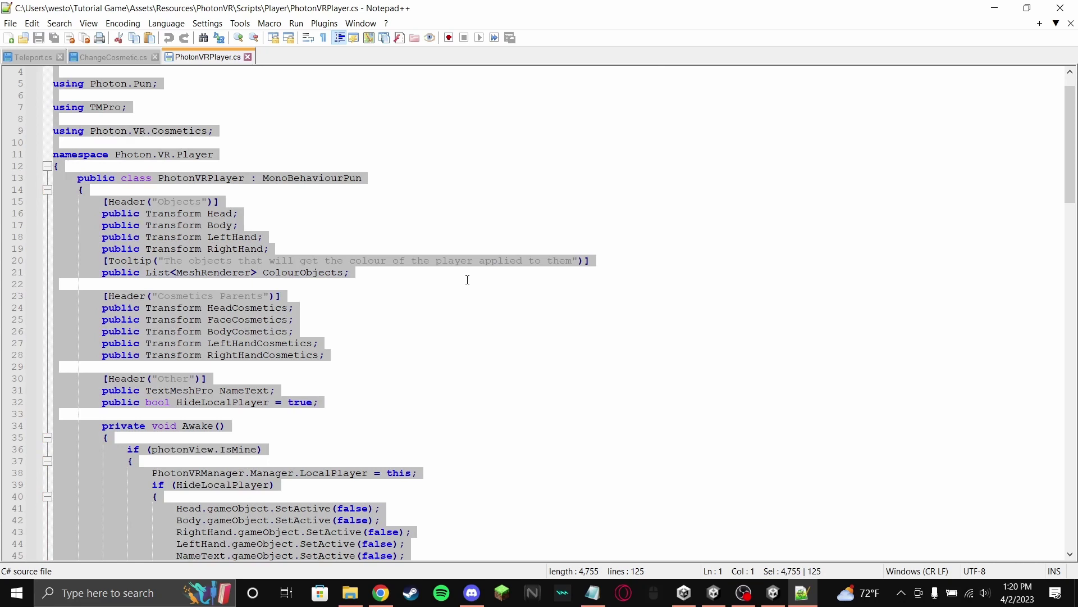
key(ctrl+v)
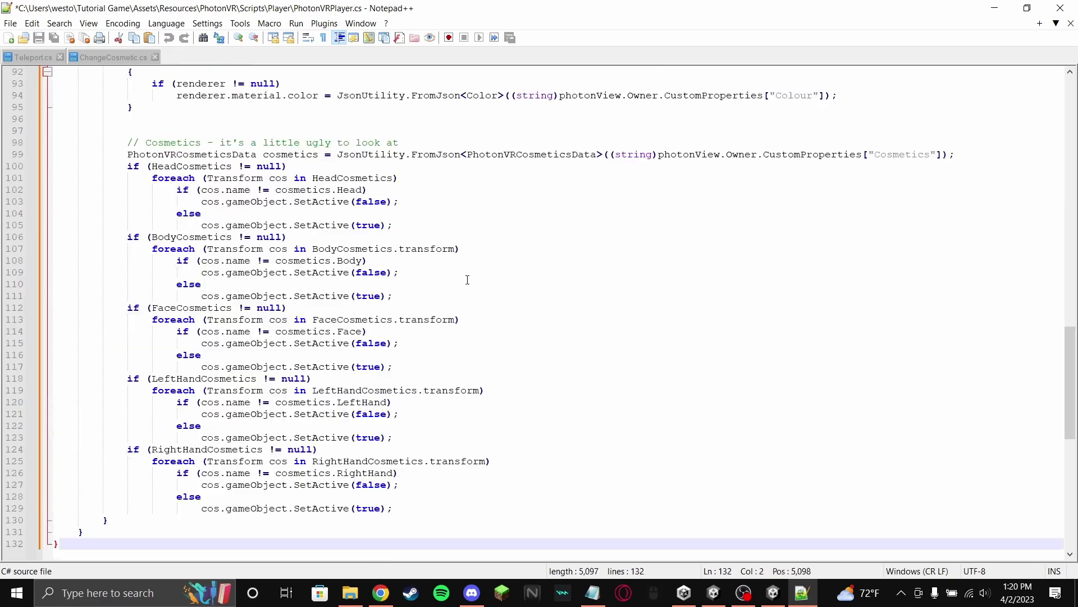
scroll(467, 279, down, 5)
scroll(415, 341, up, 20)
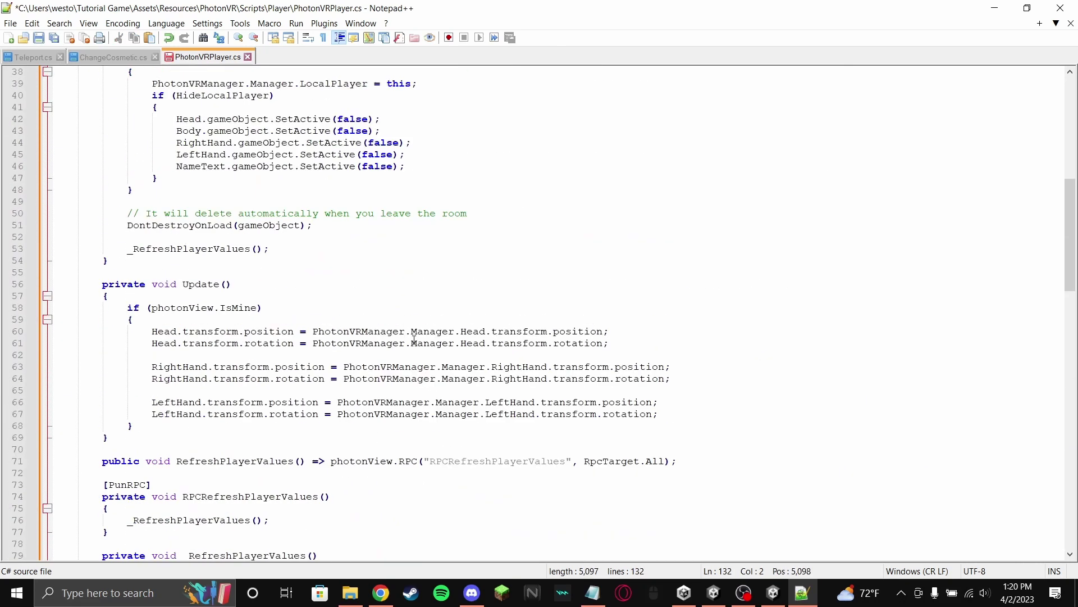
scroll(415, 341, up, 3)
key(ctrl+s)
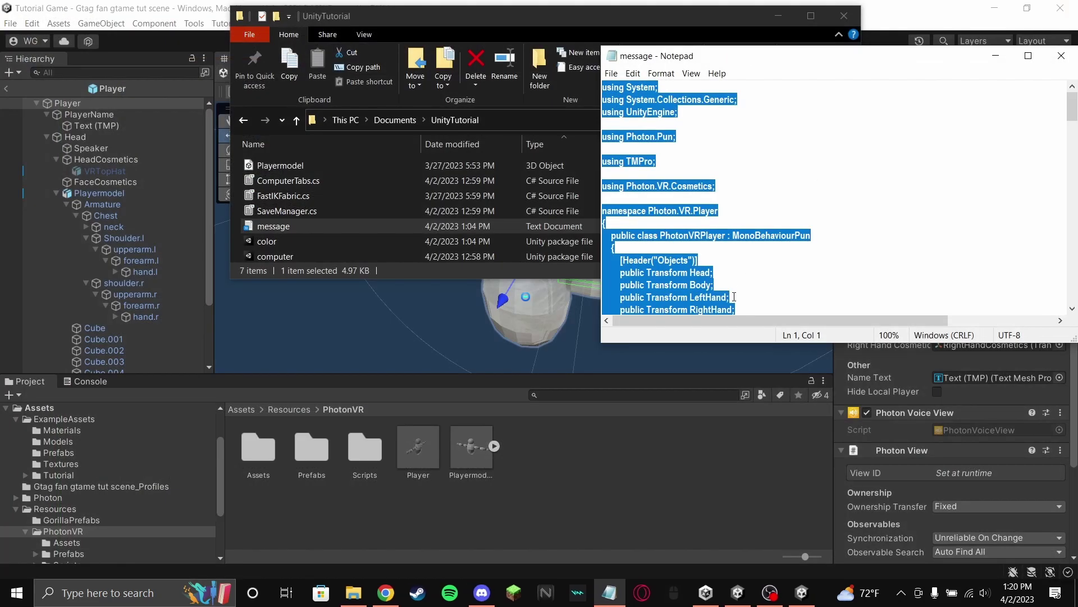
- Close the message file, return to Unity, and expand the Skinned Colour Objects list of the Player's Photon VR Player script
click(1061, 56)
click(577, 503)
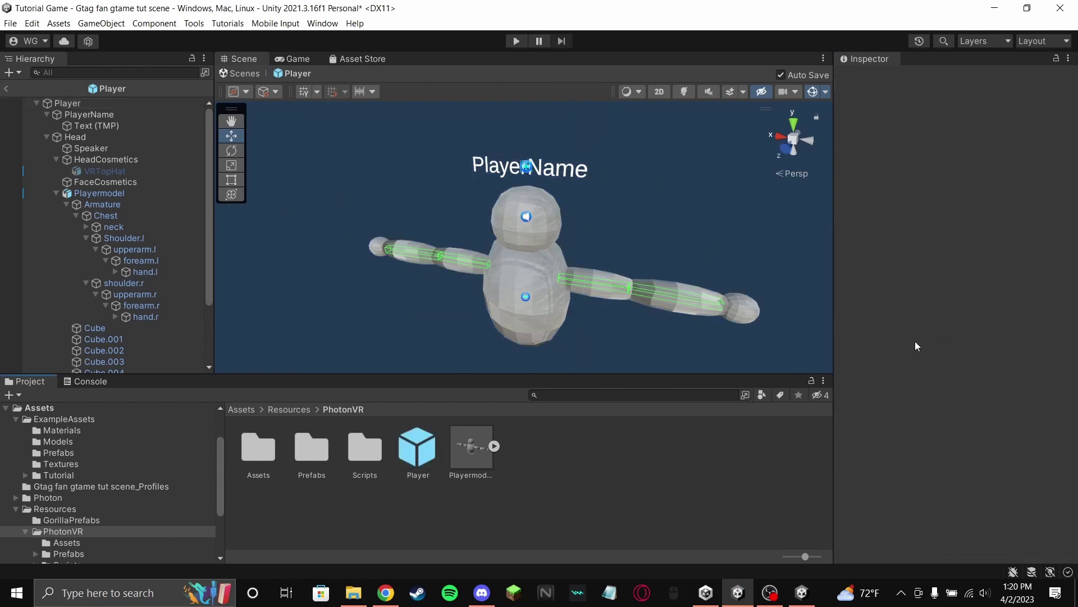
click(81, 99)
scroll(975, 369, down, 3)
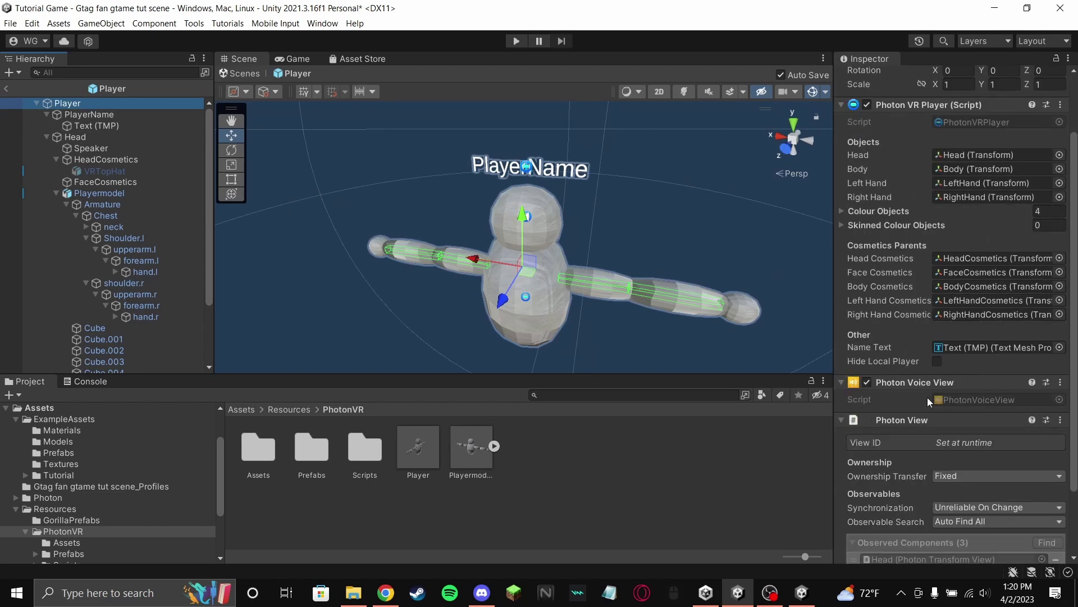
click(850, 226)
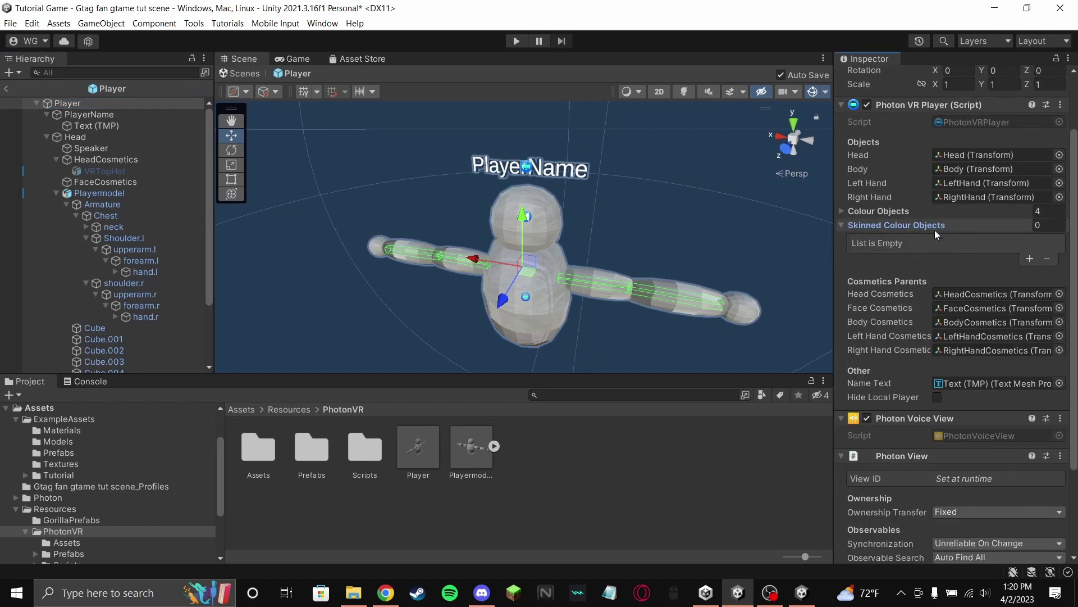
- Examine which body parts the Playermodel's meshes from Cube to Cube.008 cover
scroll(140, 268, down, 3)
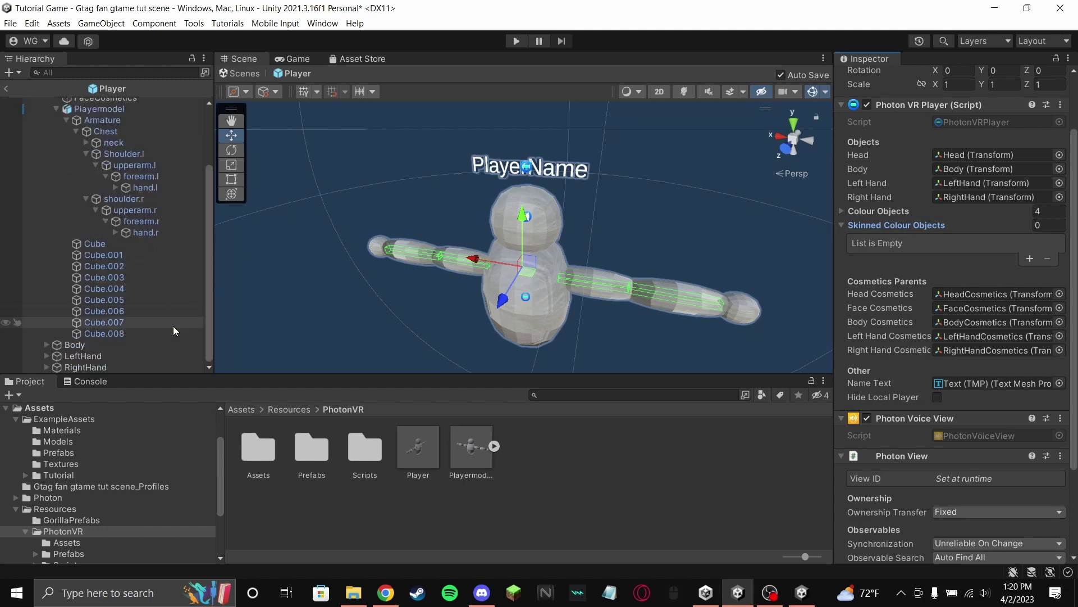
click(144, 333)
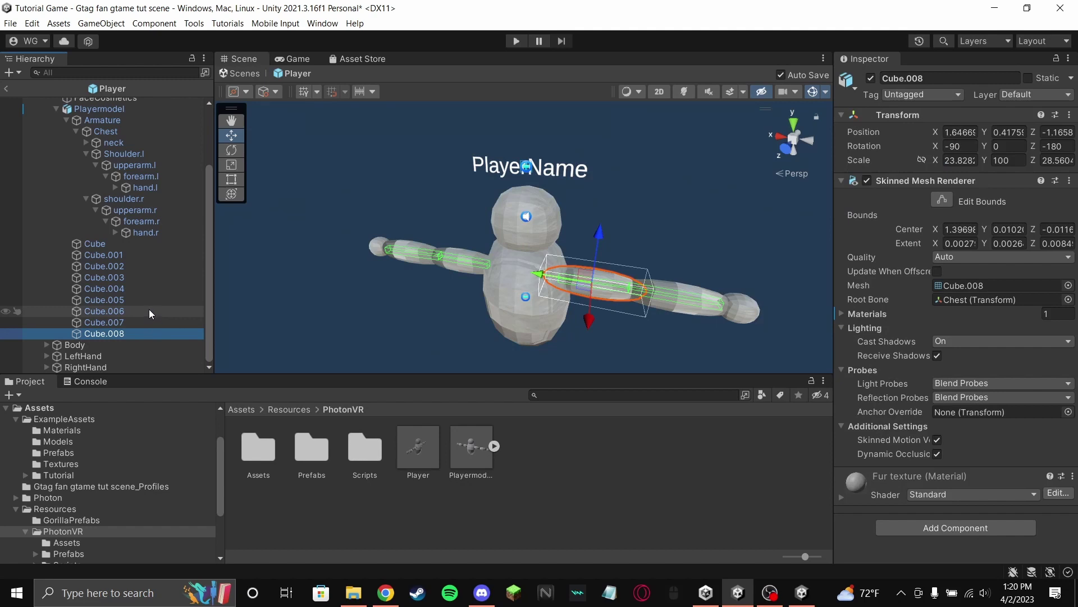
click(142, 321)
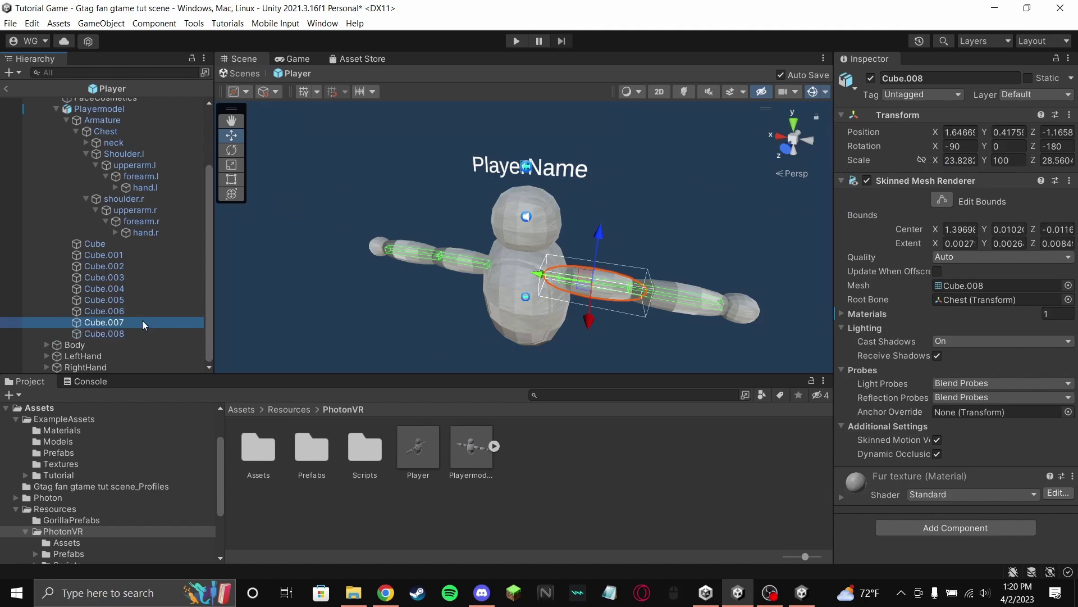
click(539, 309)
click(121, 245)
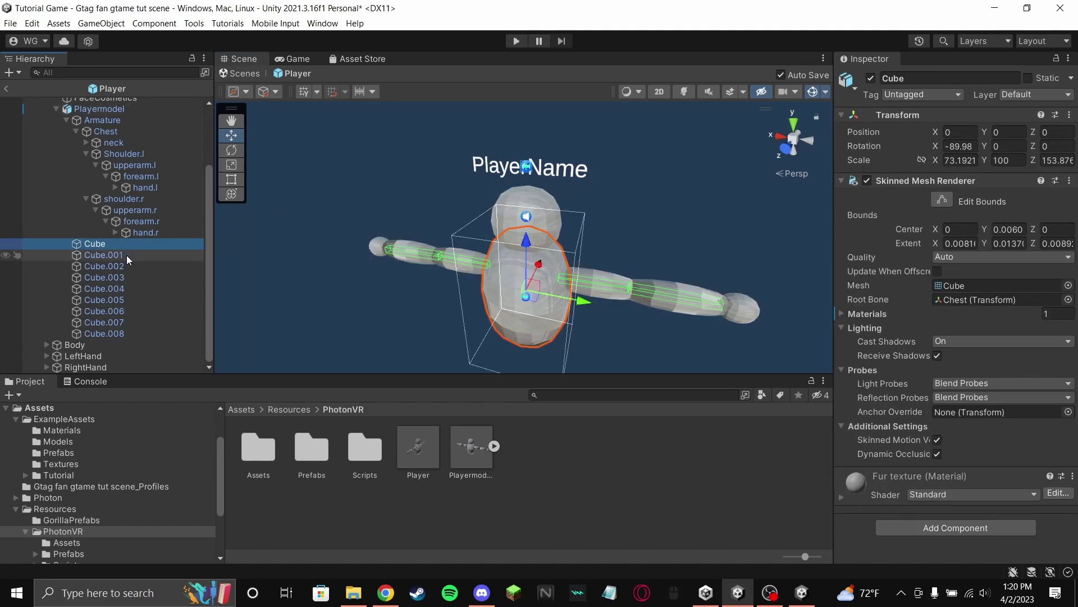
shift+click(137, 331)
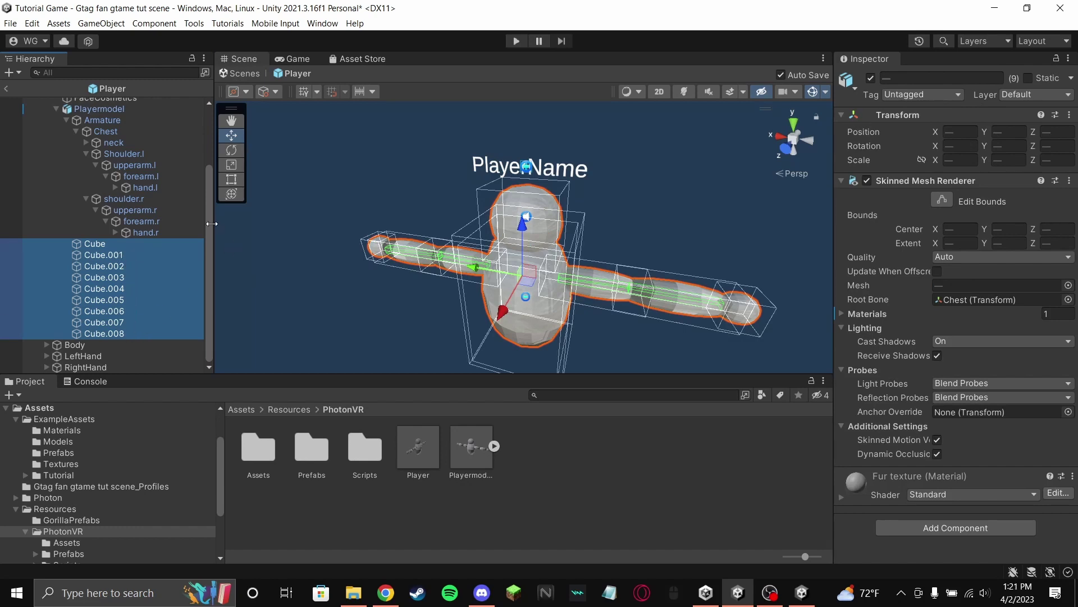
- Set the size of the Player root's Skinned Colour Objects list to 9
scroll(79, 120, up, 3)
click(83, 104)
scroll(1040, 290, down, 2)
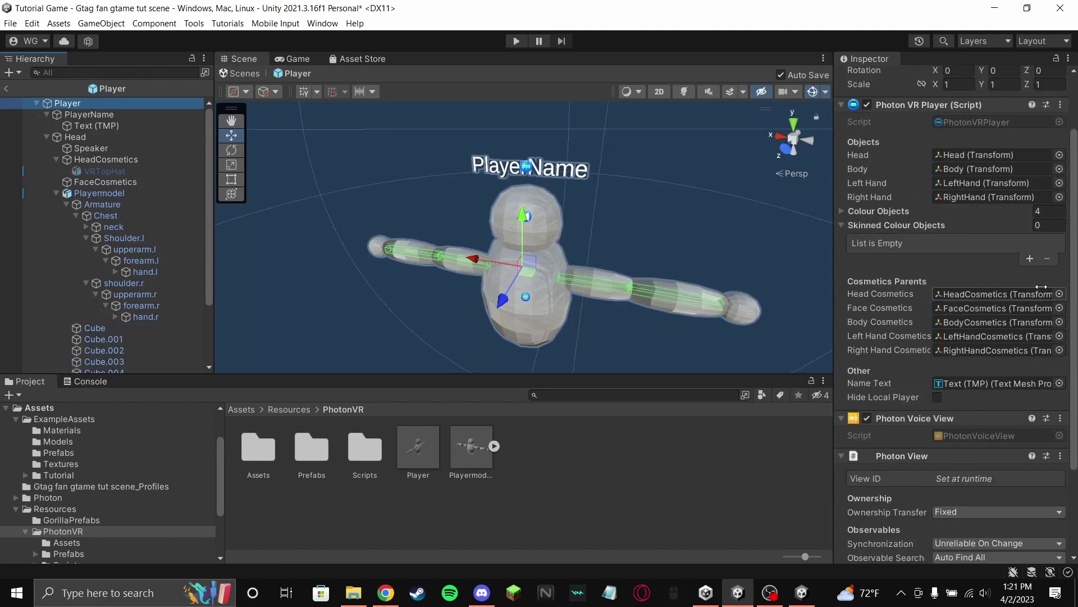
click(1027, 259)
click(1027, 259)
click(1027, 273)
click(1028, 287)
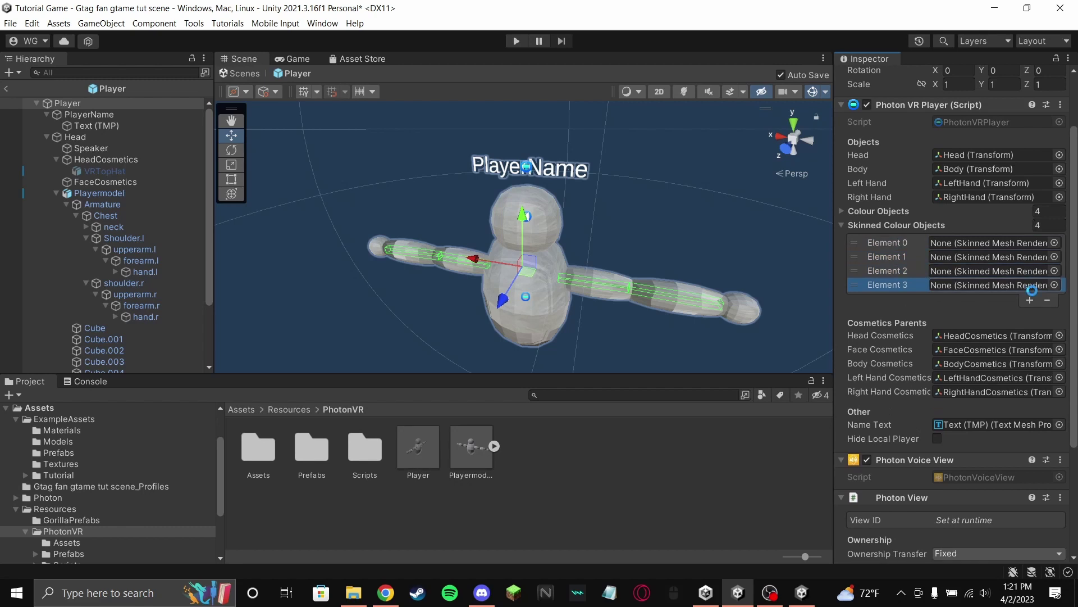
click(1050, 225)
text(9)
key(Return)
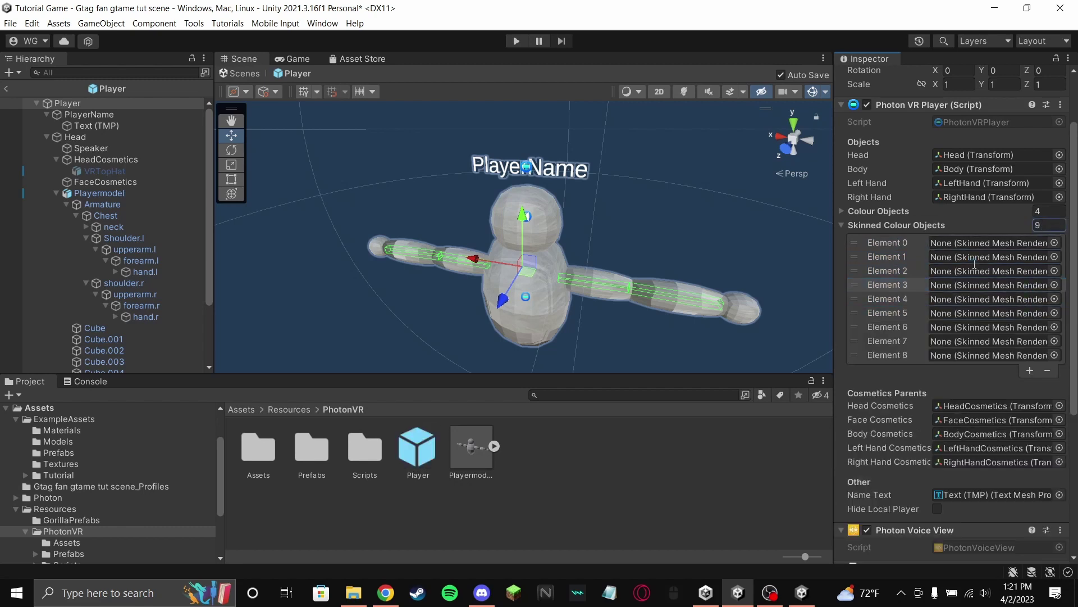
- Assign the meshes Cube through Cube.008 to Elements 0 through 8 of Skinned Colour Objects, and leave the Player prefab
scroll(136, 288, down, 3)
drag(147, 244, 976, 243)
drag(104, 254, 991, 258)
drag(126, 265, 953, 271)
drag(126, 277, 980, 301)
drag(115, 300, 988, 327)
drag(107, 322, 989, 355)
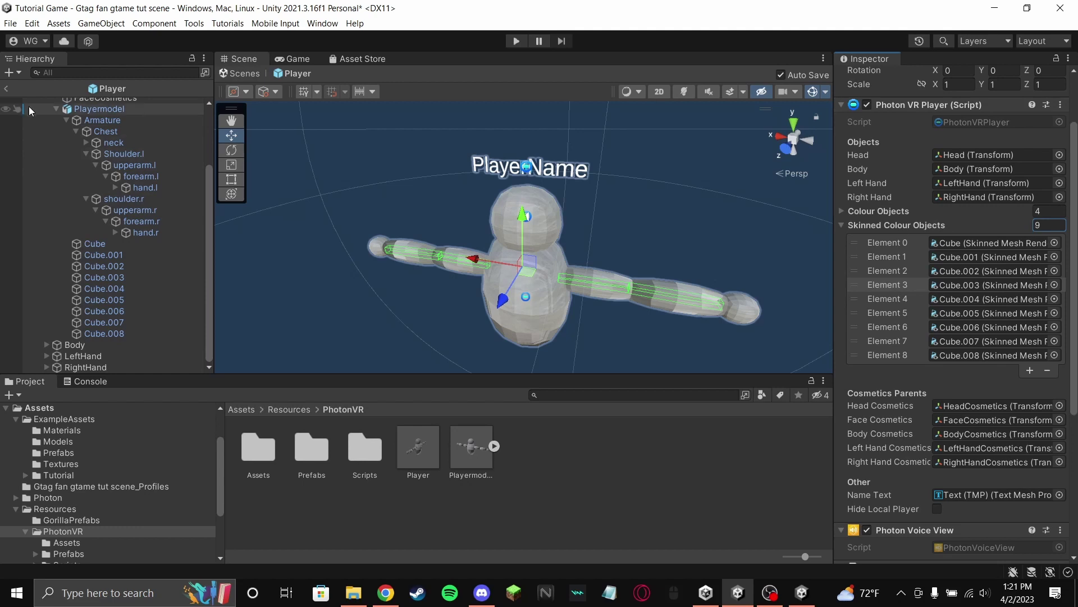
click(10, 88)
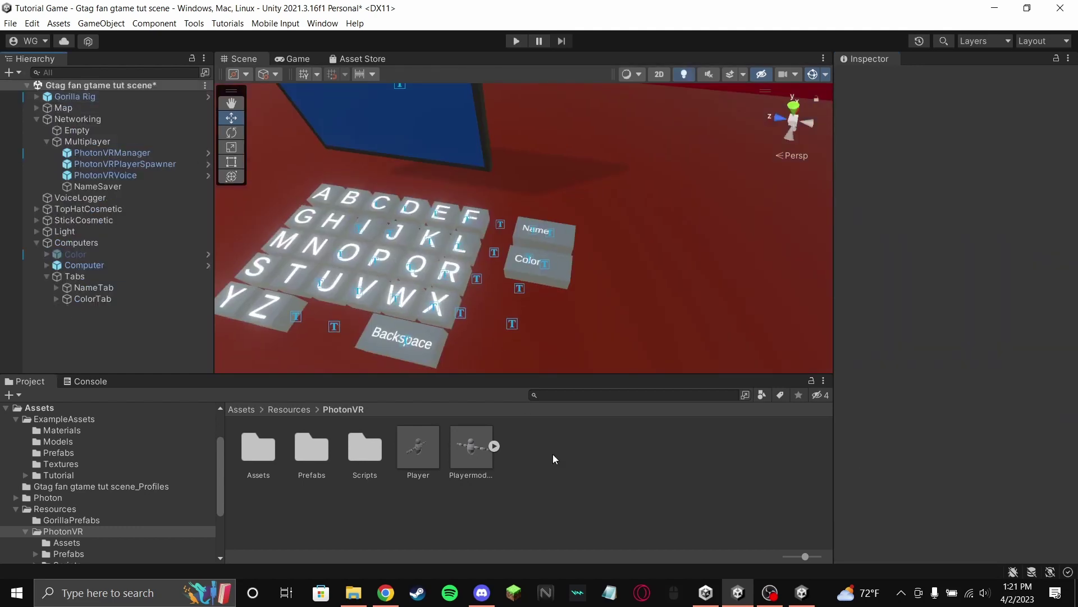
- Deactivate the Computer object and activate the Color object to view the color computer beside the tab buttons
right_drag(508, 297, 500, 264)
right_drag(418, 267, 390, 280)
click(84, 265)
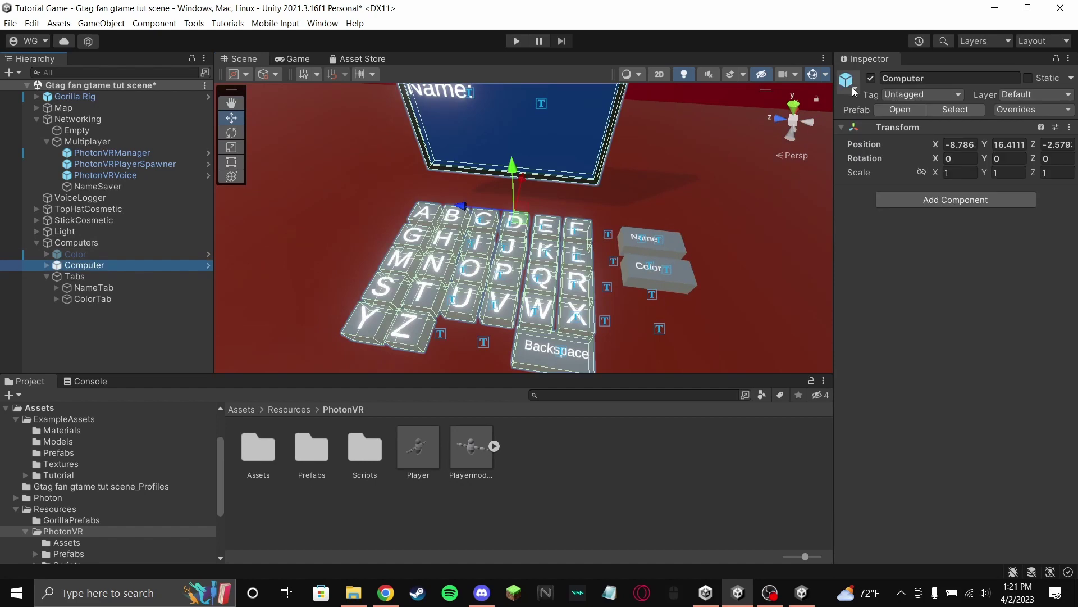
click(872, 80)
click(168, 254)
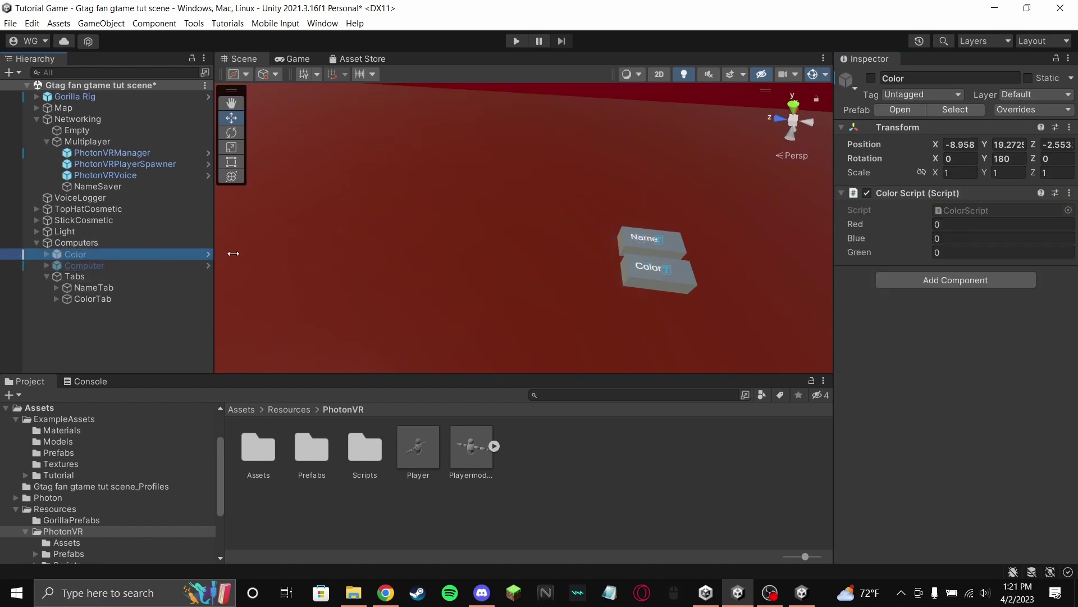
click(870, 78)
right_drag(553, 222, 509, 334)
key(s)
key(w)
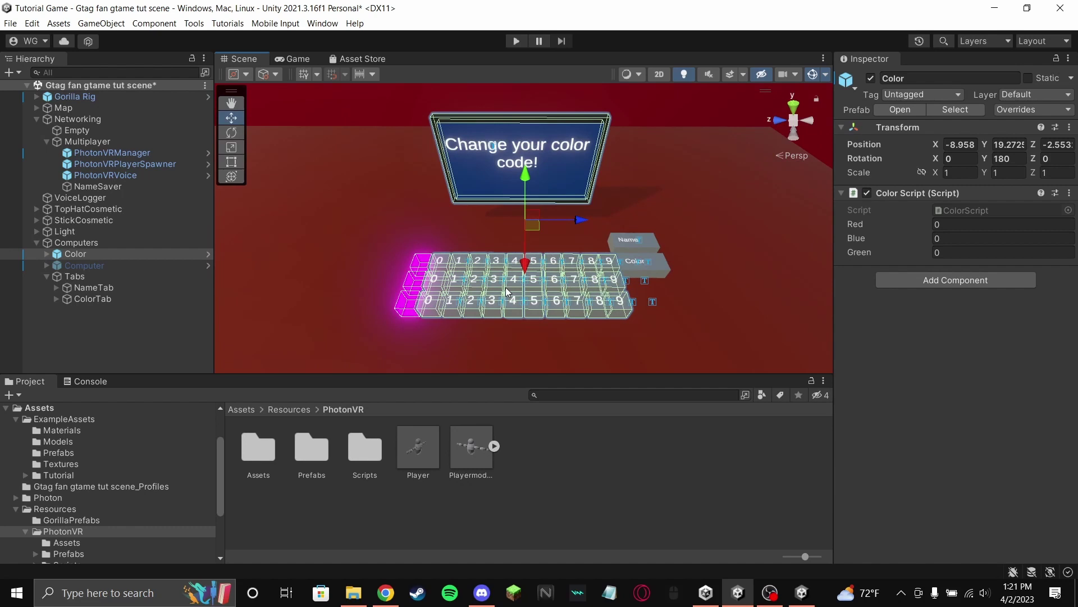
- Deactivate the Color object and select the Computer object
key(alt+shift+a)
click(95, 266)
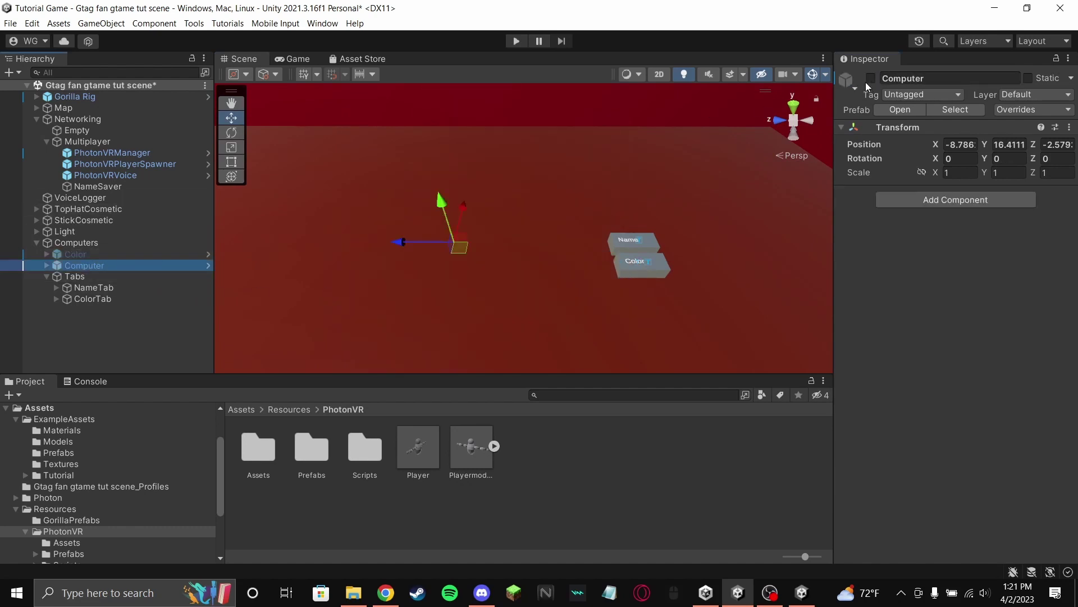
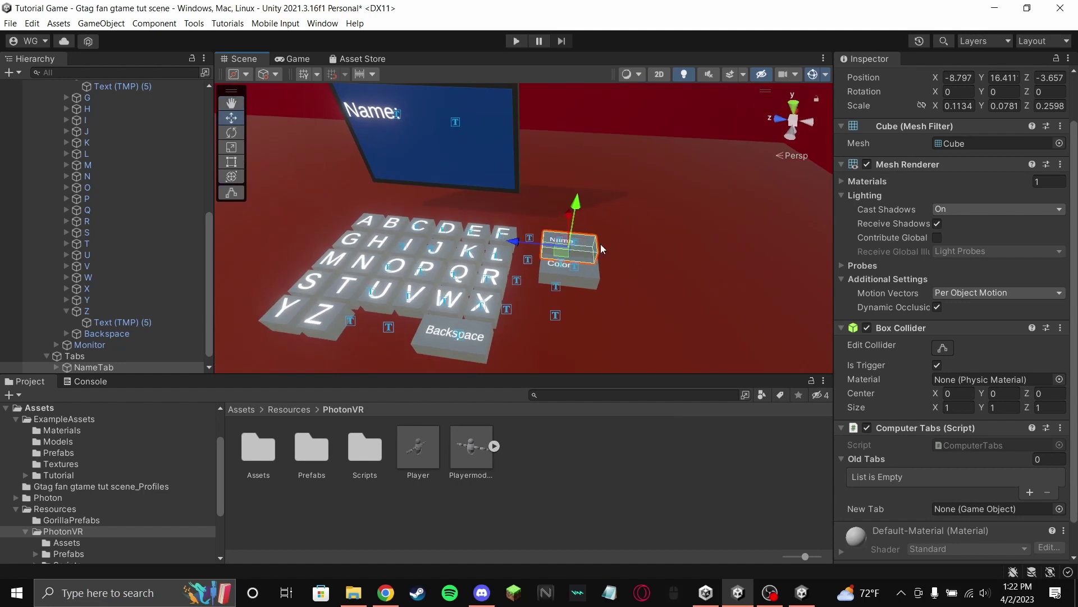
- In NameTab's Computer Tabs script, add one Old Tabs entry set to Color and set New Tab to Computer
scroll(72, 130, up, 5)
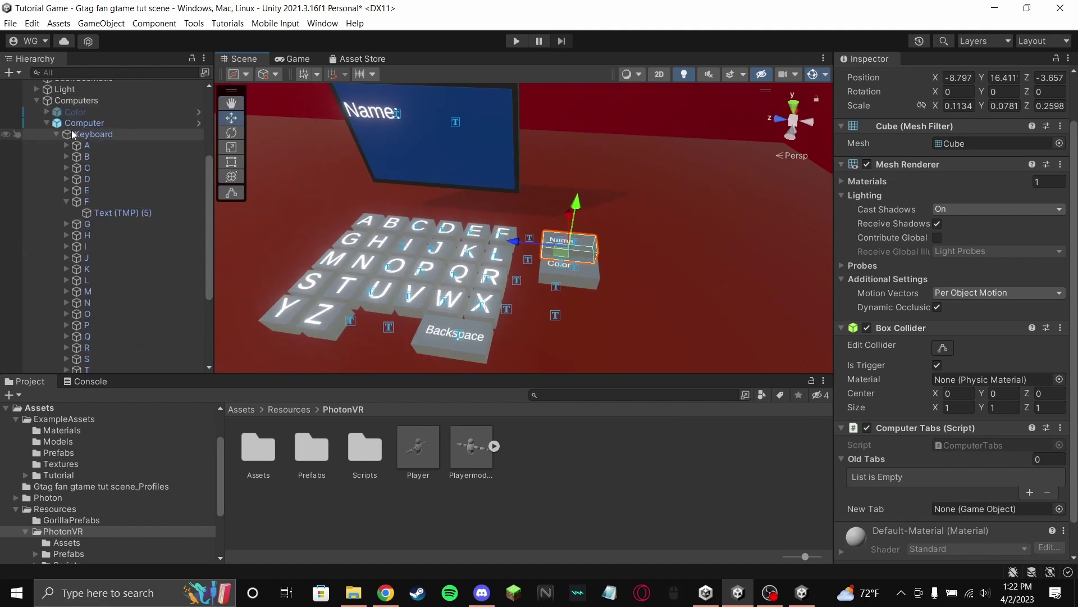
click(46, 122)
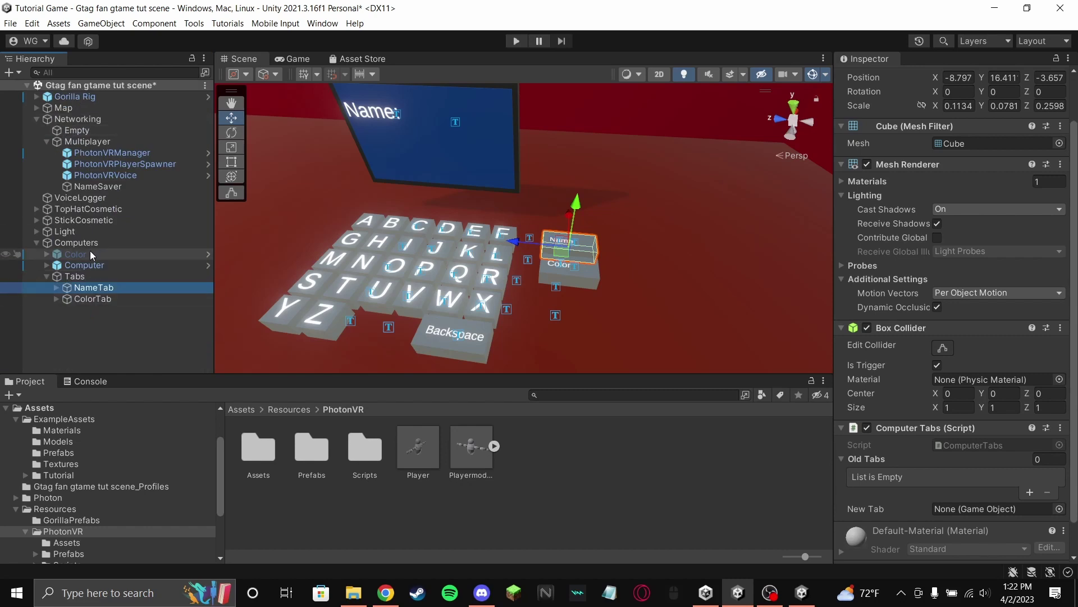
click(1028, 492)
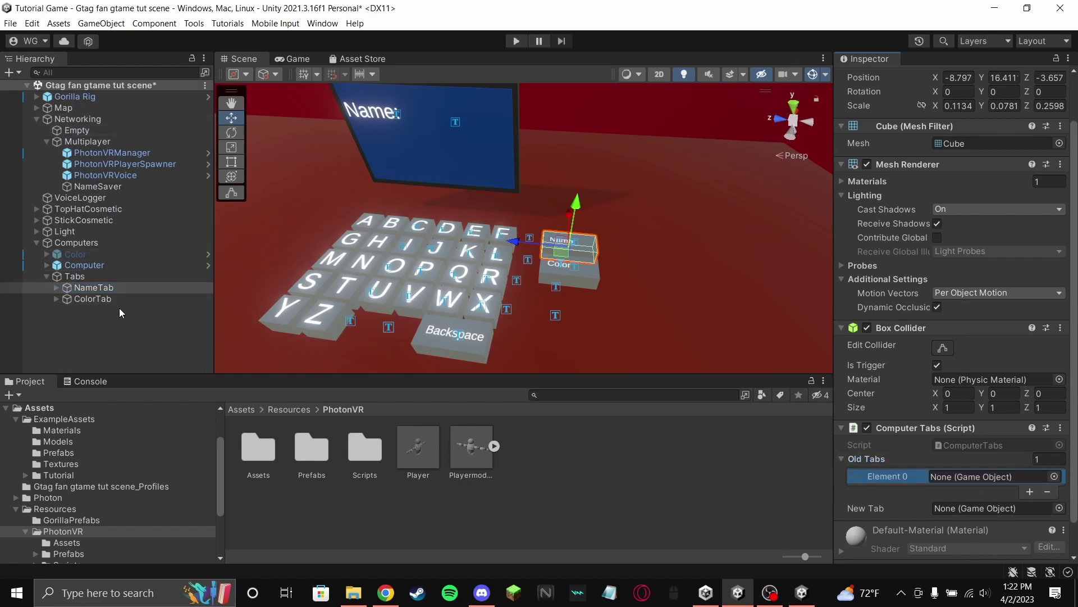
drag(112, 251, 999, 478)
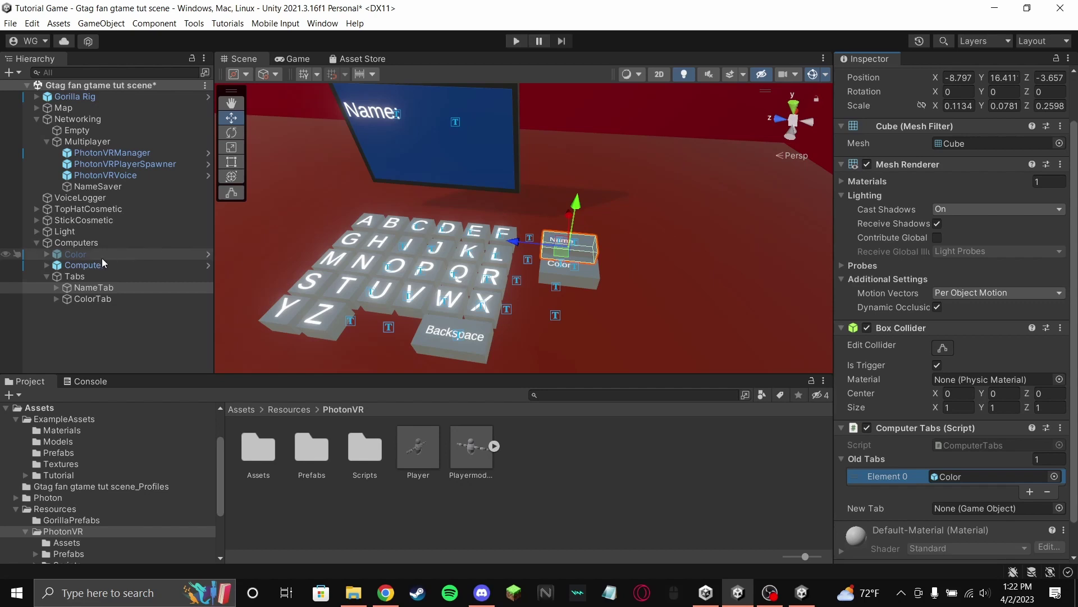
drag(93, 268, 965, 509)
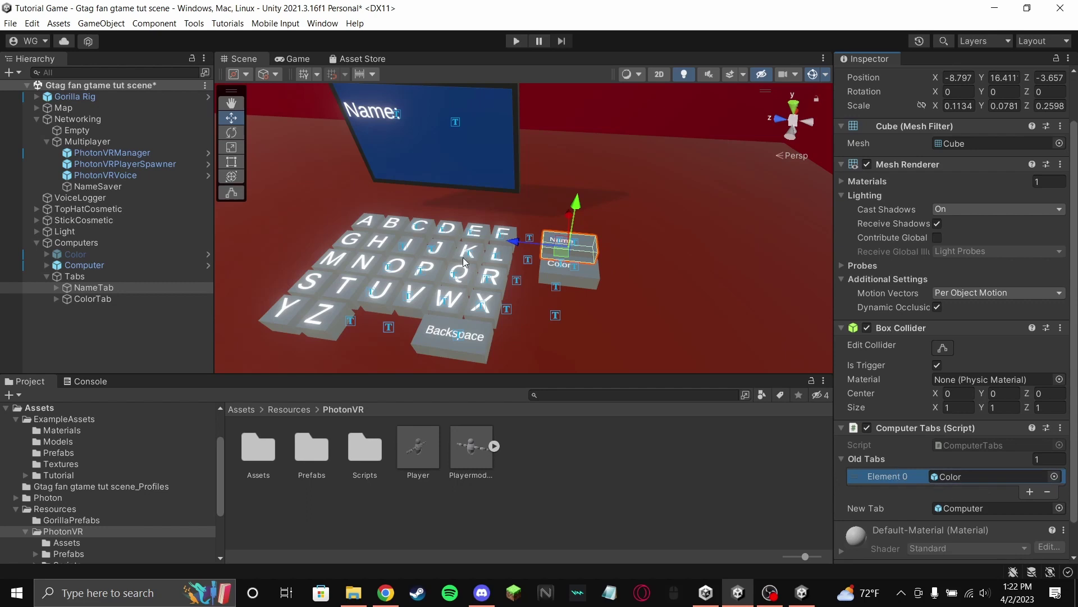
- Select the ColorTab cube beside the keyboard and add the Computer Tabs script to it
click(563, 277)
click(563, 281)
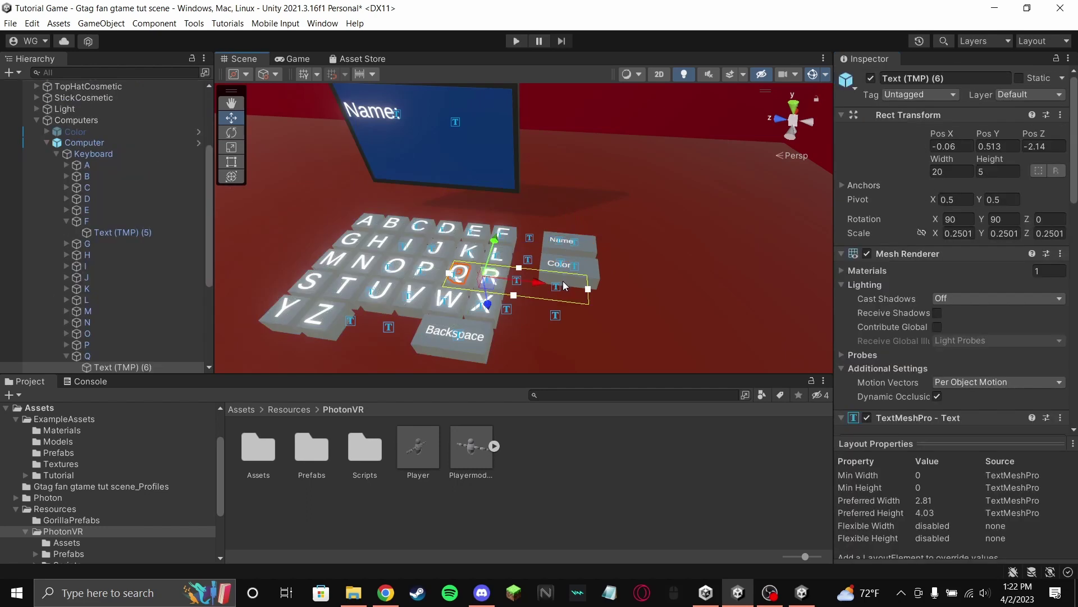
click(596, 281)
click(593, 282)
click(592, 282)
click(592, 282)
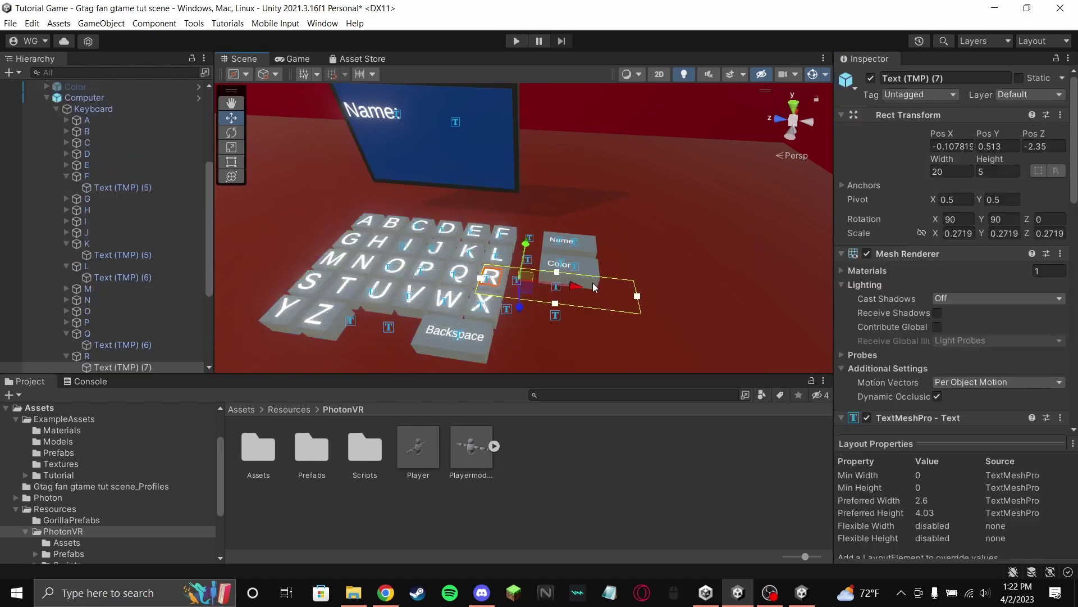
click(592, 282)
click(592, 282)
click(592, 282)
click(592, 282)
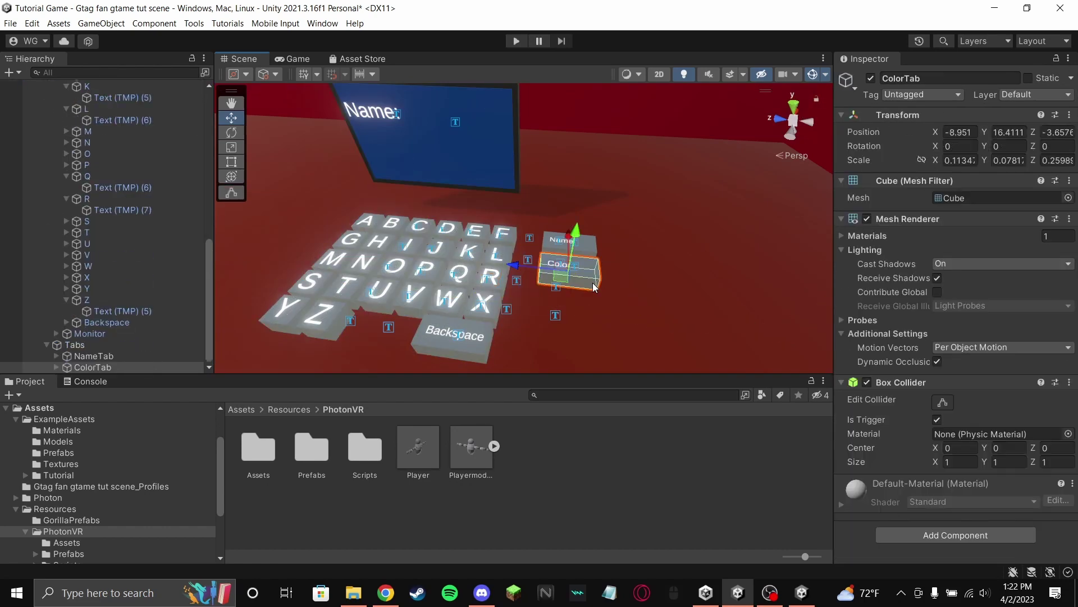
click(919, 535)
text(com)
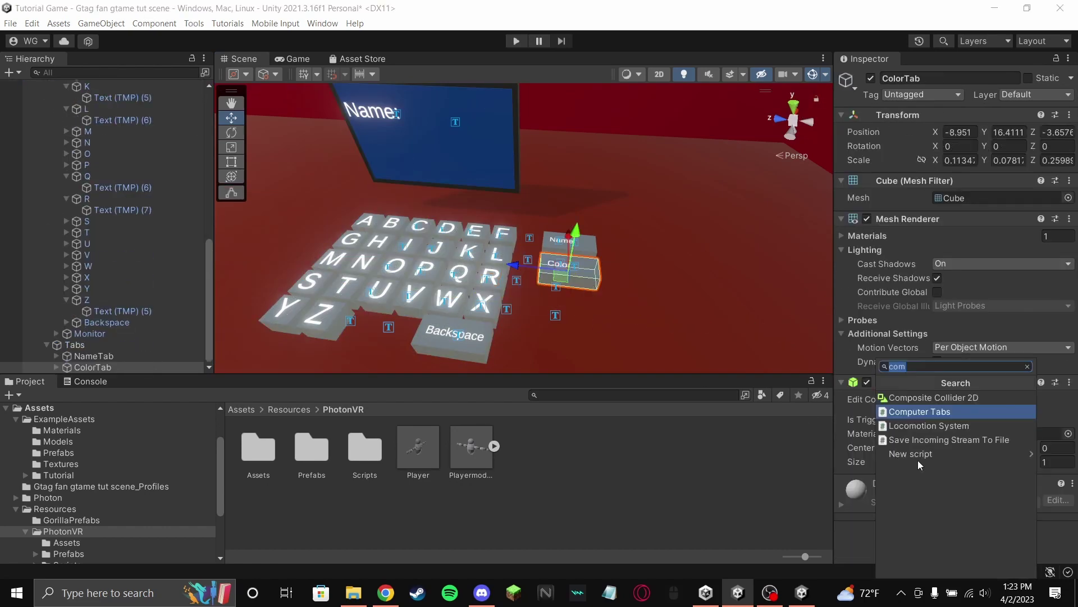
click(937, 414)
- In ColorTab's Computer Tabs script, add one Old Tabs entry set to Computer, set New Tab to Color, and save the scene
scroll(951, 496, down, 3)
click(1030, 456)
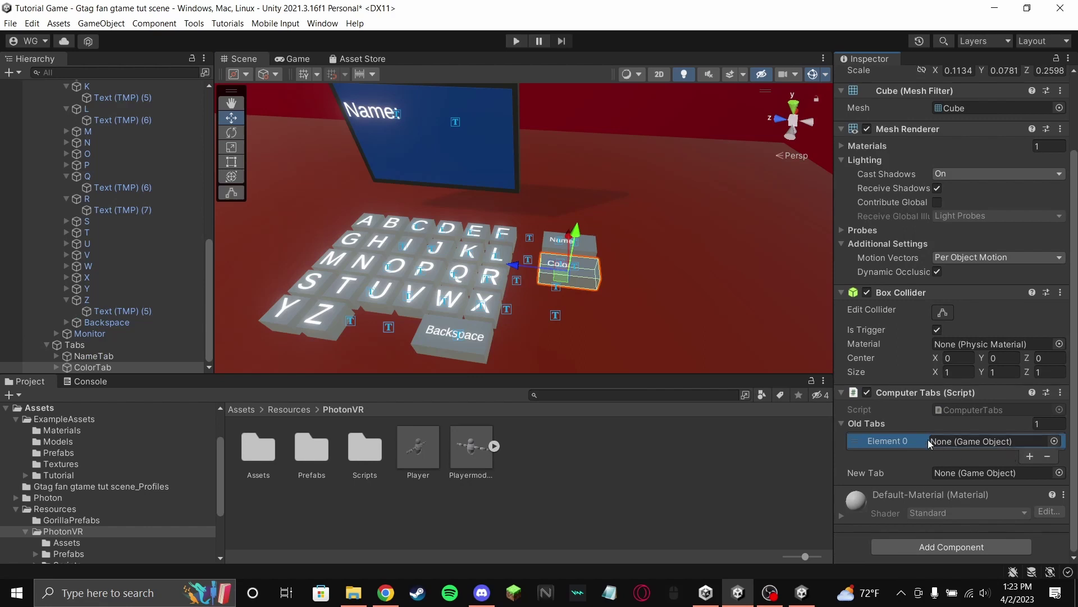
scroll(107, 225, up, 10)
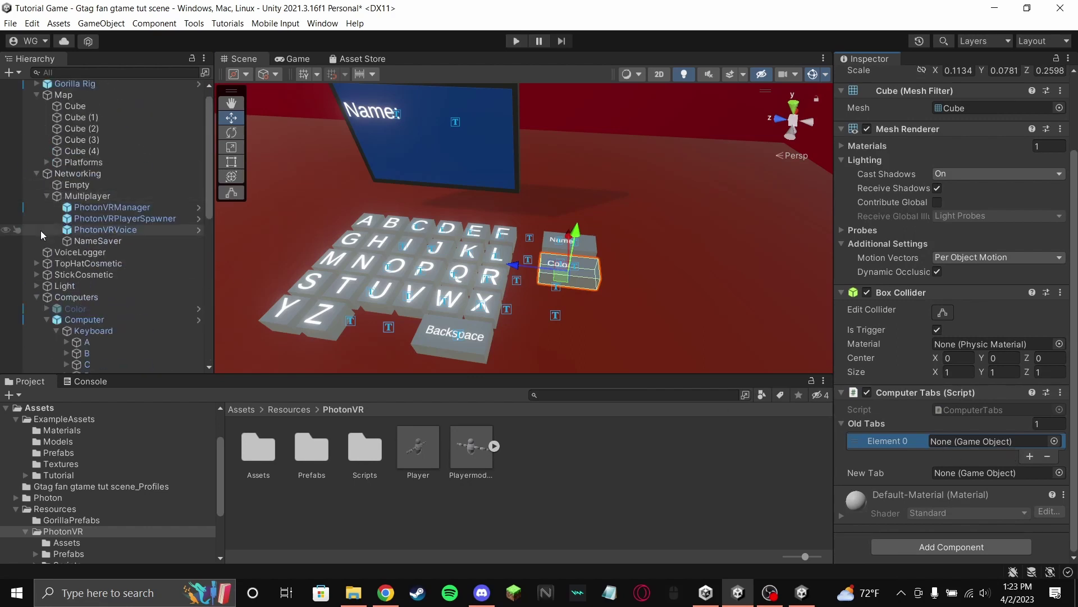
click(46, 320)
click(116, 332)
drag(116, 332, 955, 473)
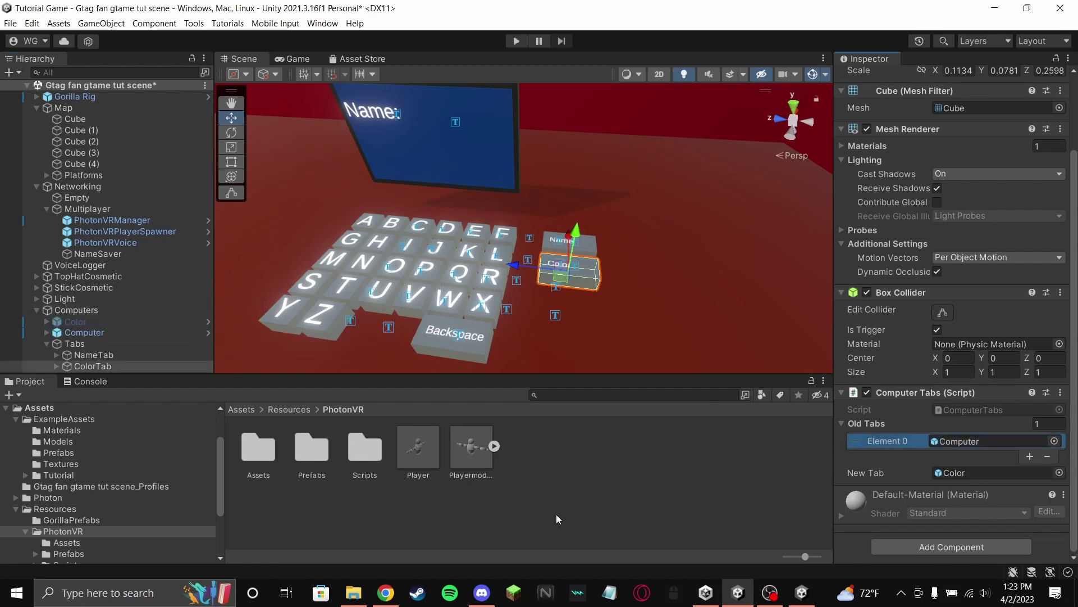
click(567, 503)
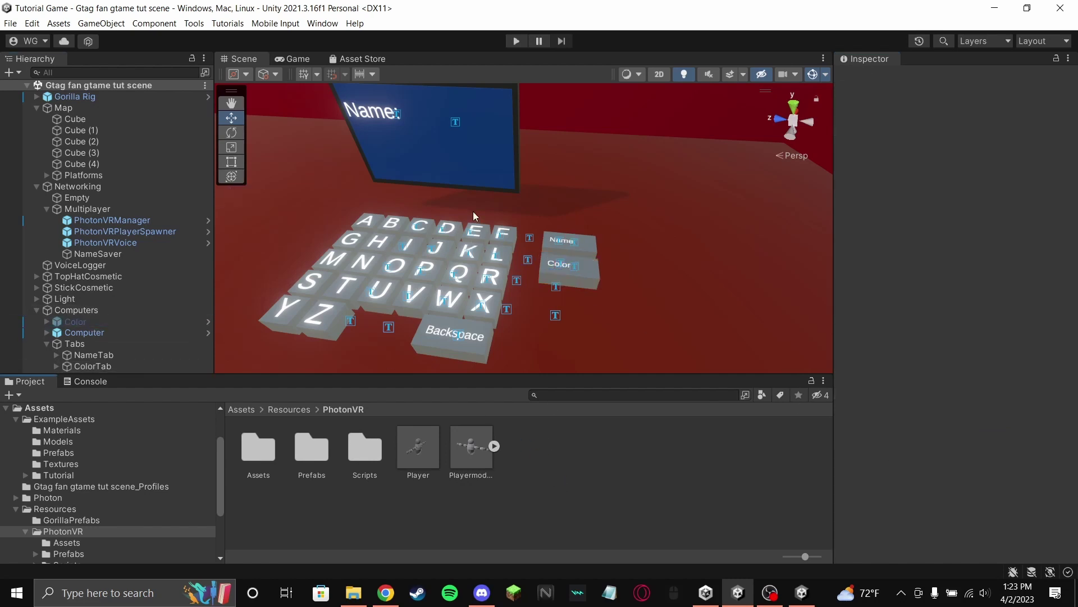
- Check the tags and layers of the LeftHand and RightHand Controllers inside the Gorilla Rig
right_drag(473, 211, 512, 104)
key(s)
right_drag(402, 101, 393, 189)
click(35, 97)
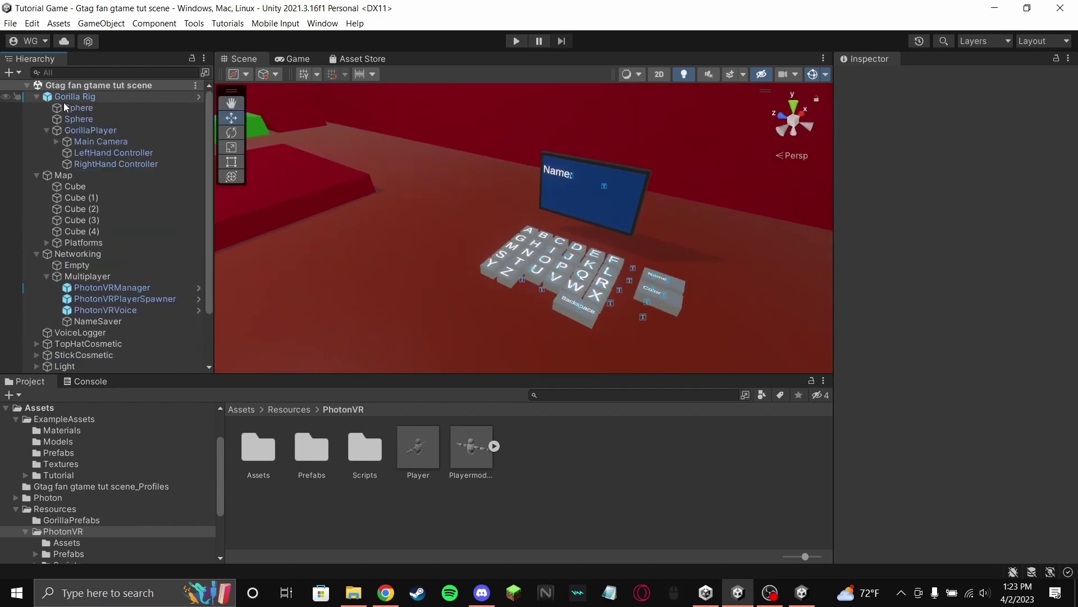
click(97, 154)
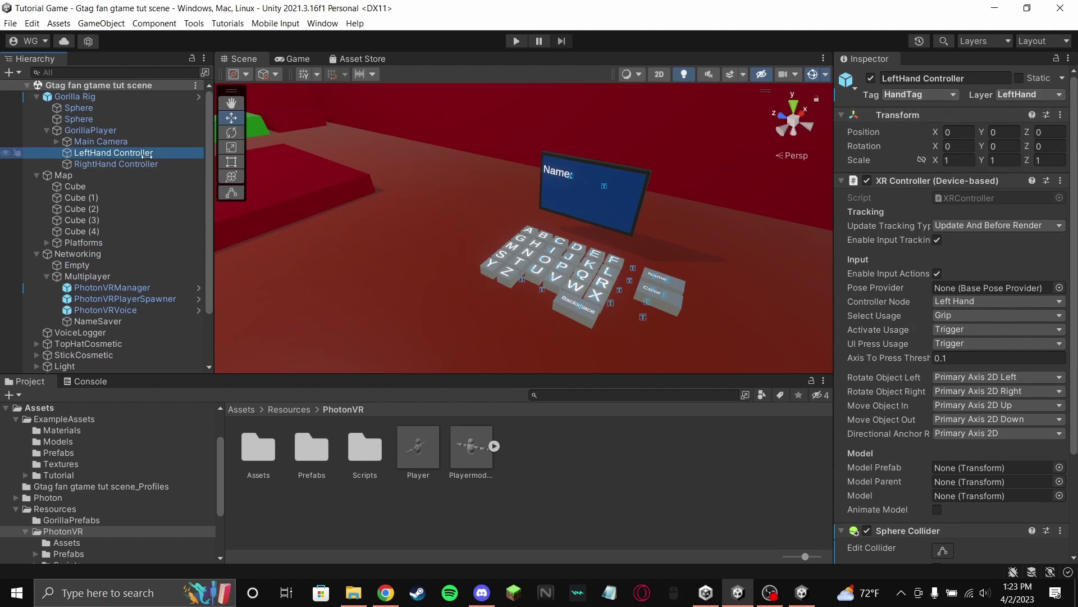
click(115, 164)
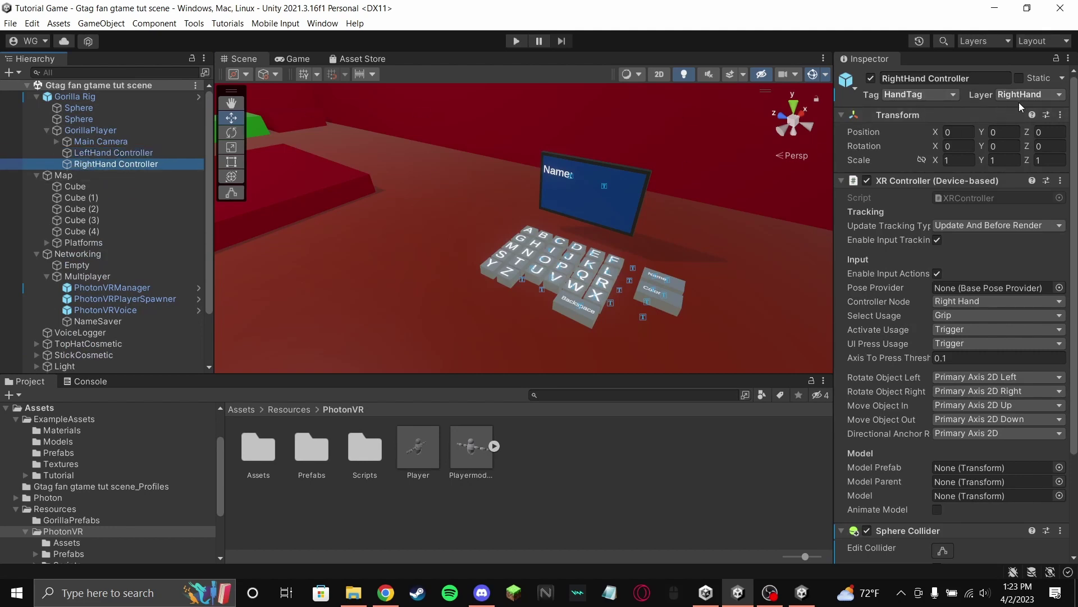
click(37, 96)
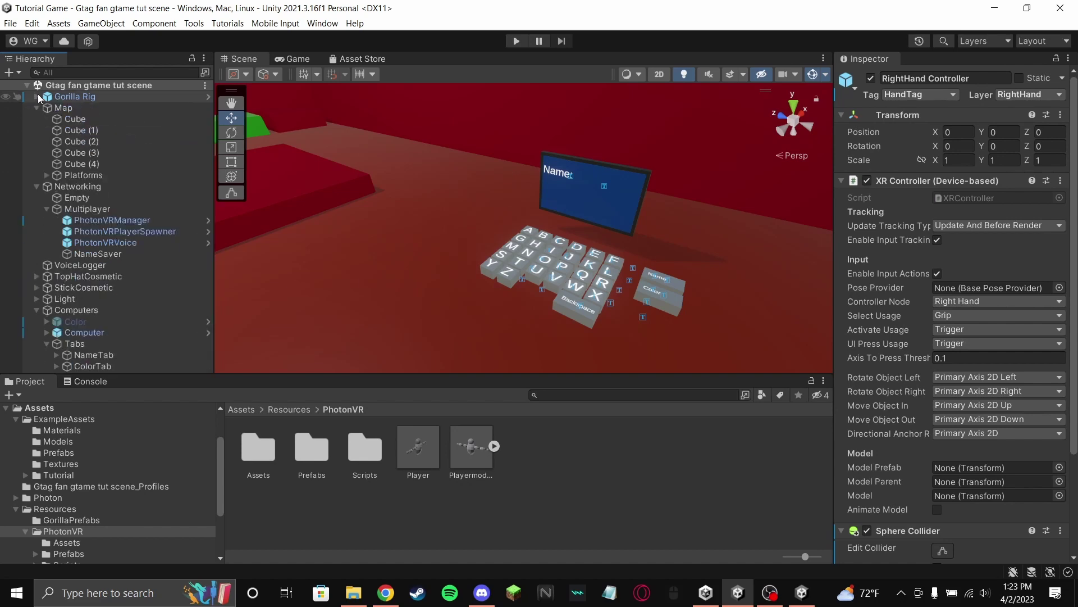
- Assign Keyboard as the Name Script of NameSaver's Save Manager, and collapse the Networking group
click(99, 254)
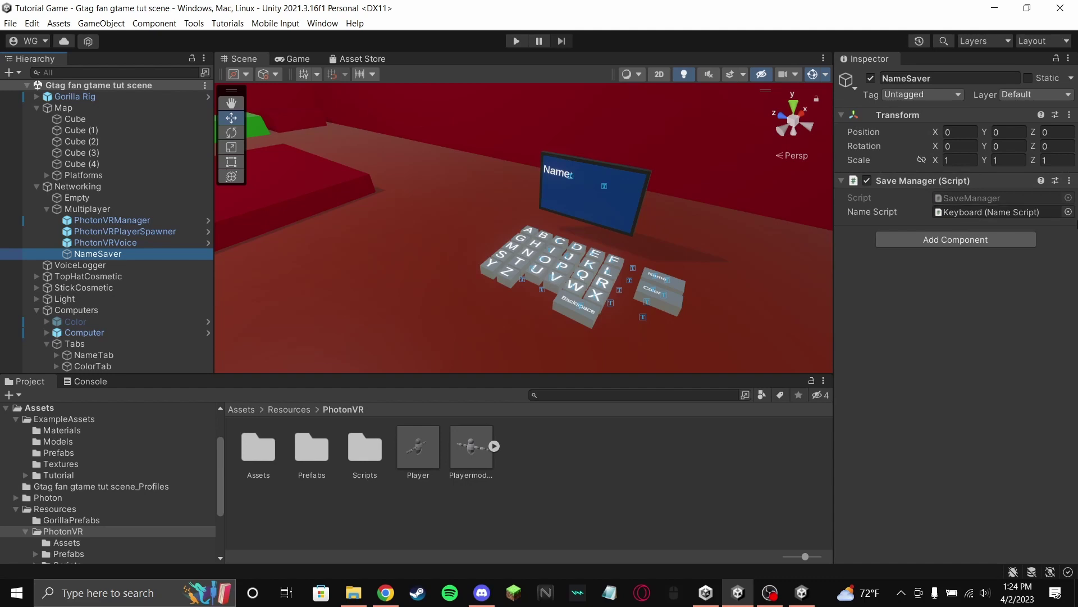
click(1069, 214)
double_click(989, 257)
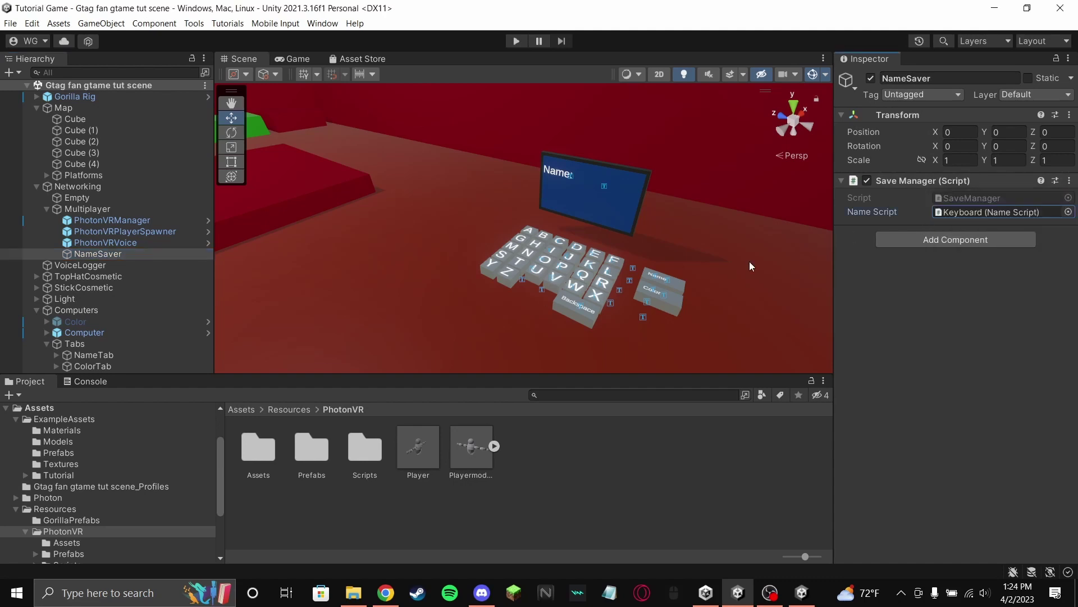
click(45, 209)
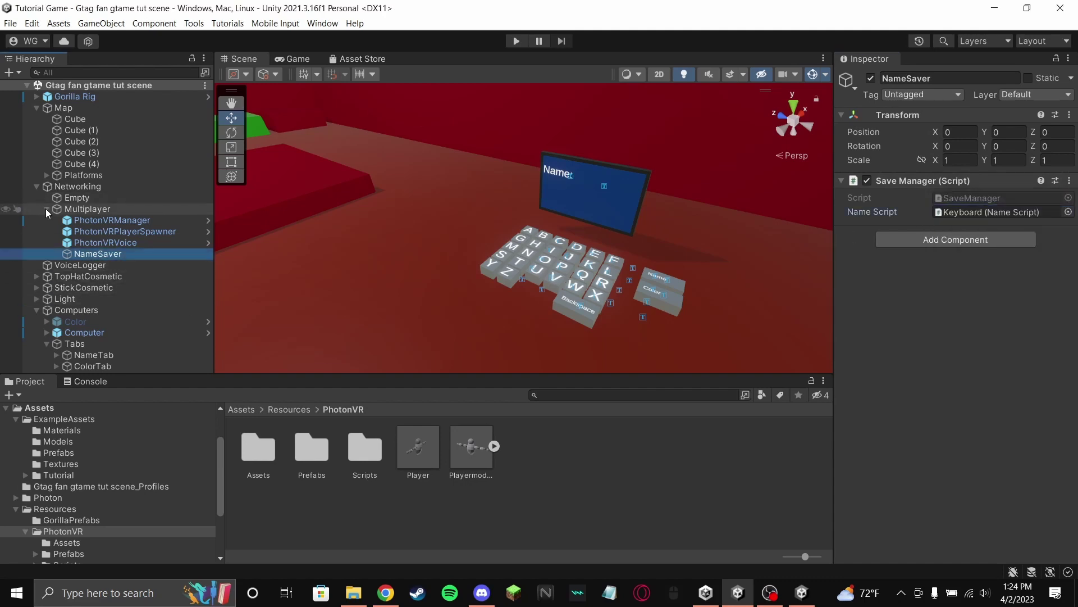
click(46, 209)
click(37, 187)
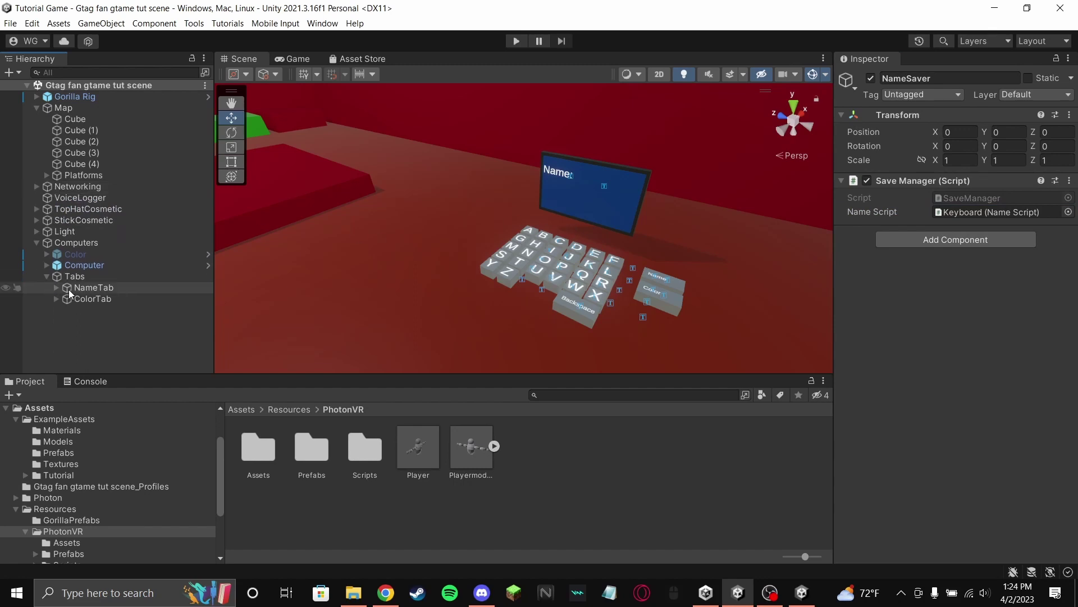
- Activate the Color object to compare it with the Computer object, and deactivate it again
click(90, 267)
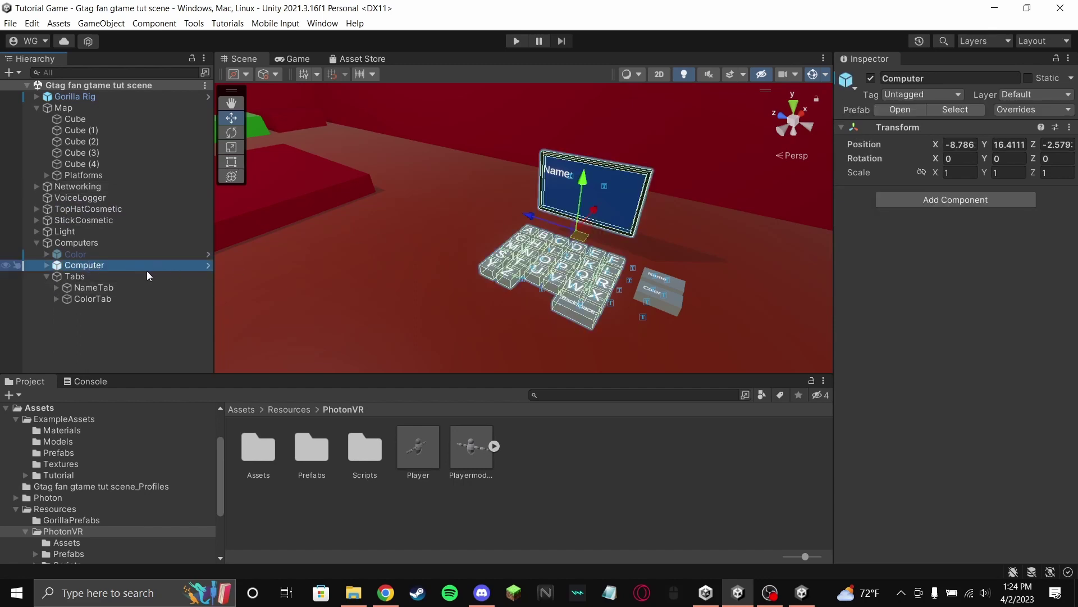
click(81, 253)
click(870, 78)
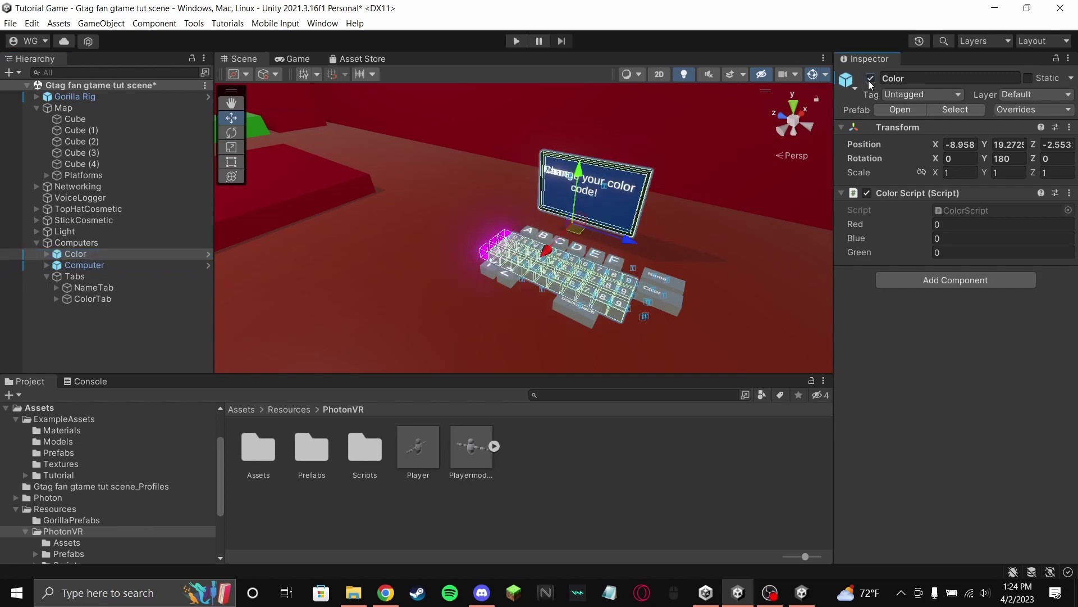
click(871, 79)
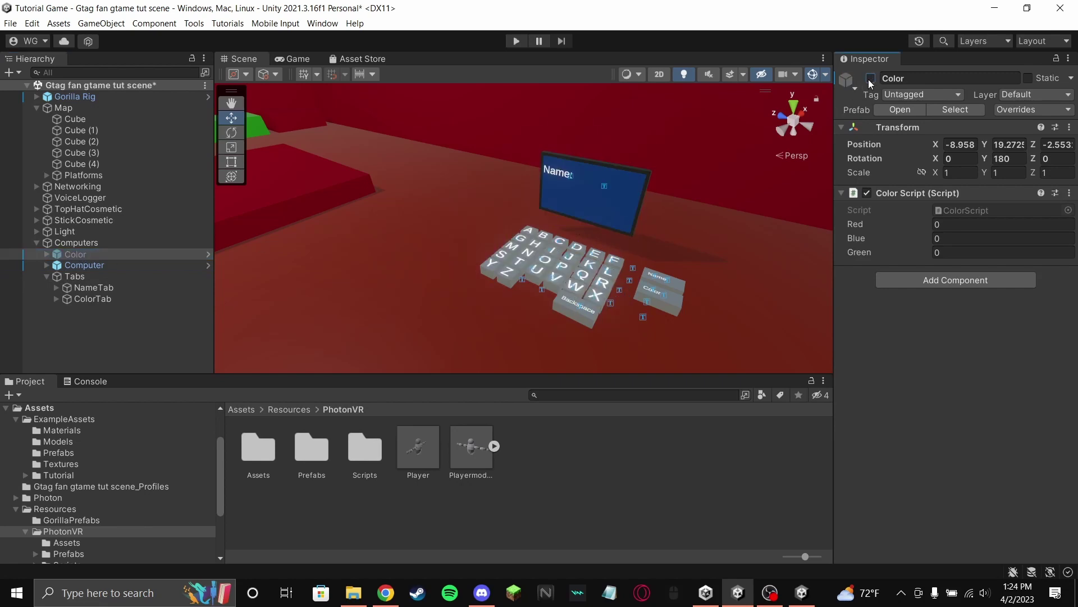
click(135, 265)
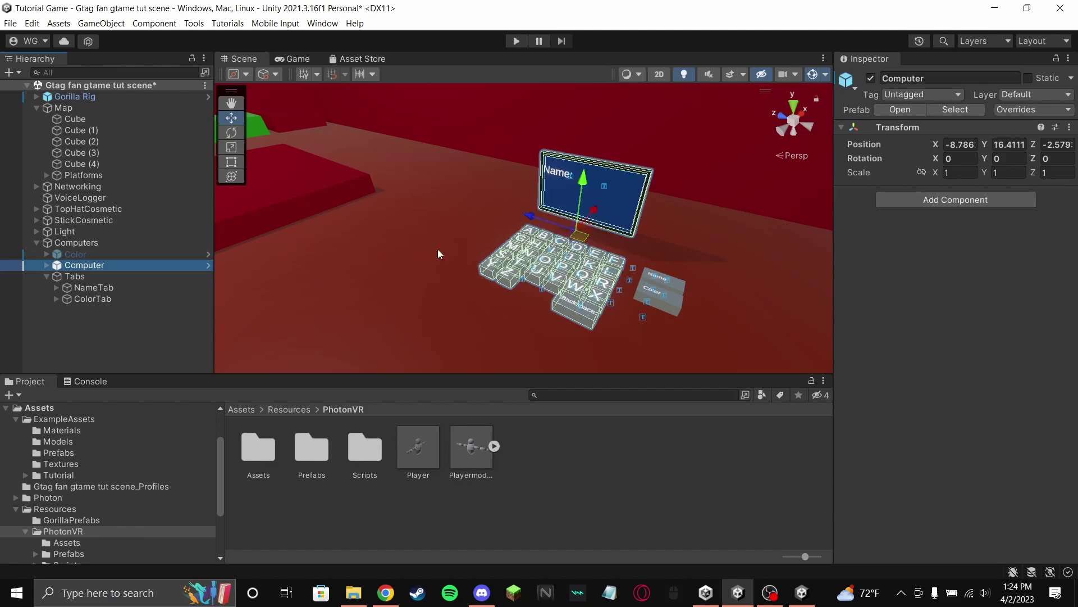
alt+drag(437, 249, 497, 321)
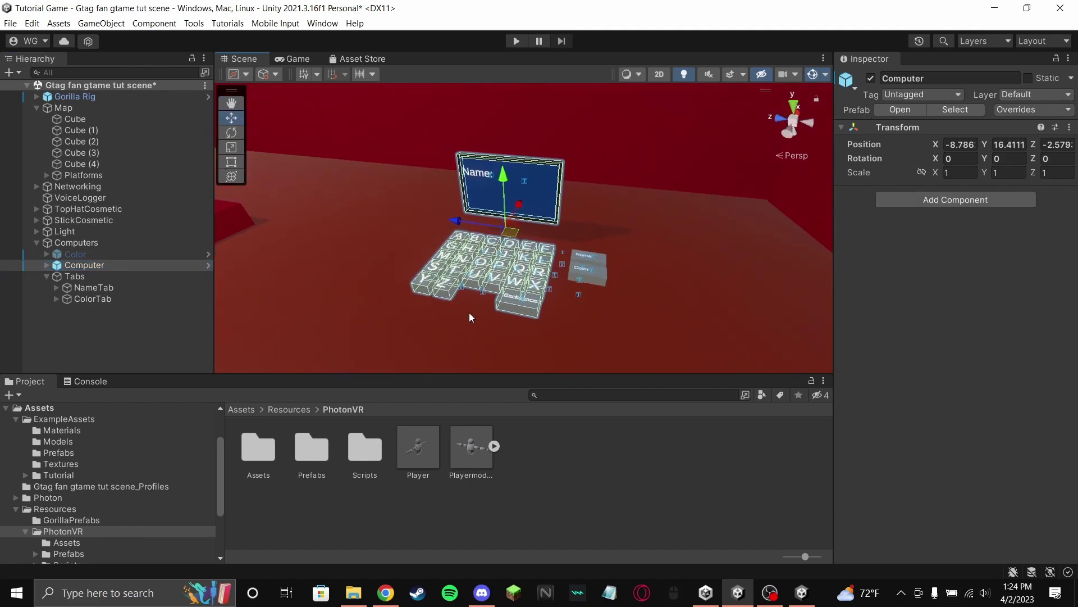
click(117, 256)
click(123, 264)
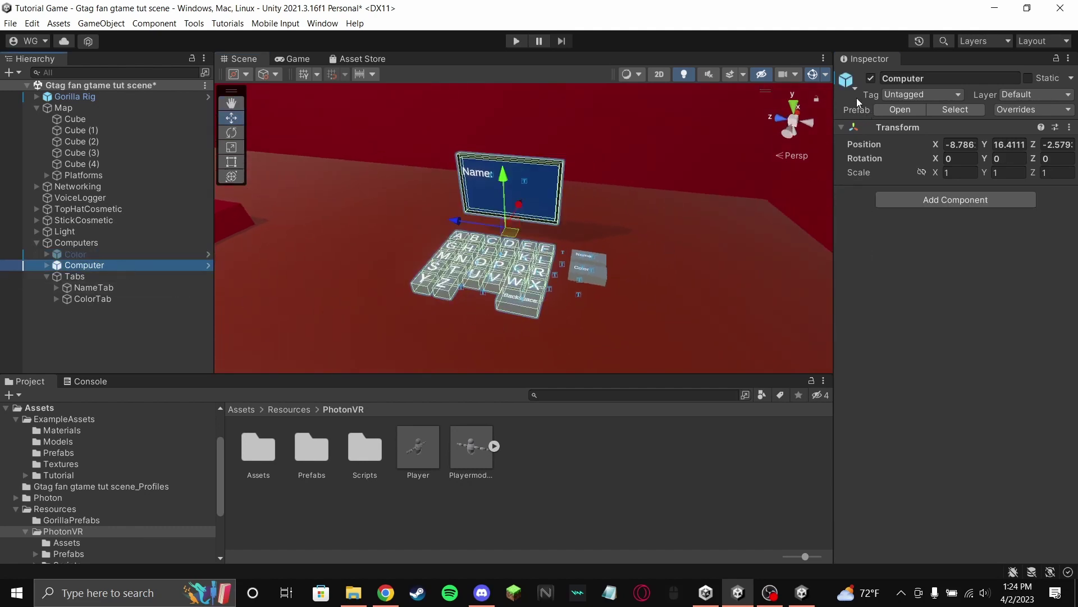
- Review the Old Tabs and New Tab assignments of NameTab and ColorTab, and save the scene
click(120, 289)
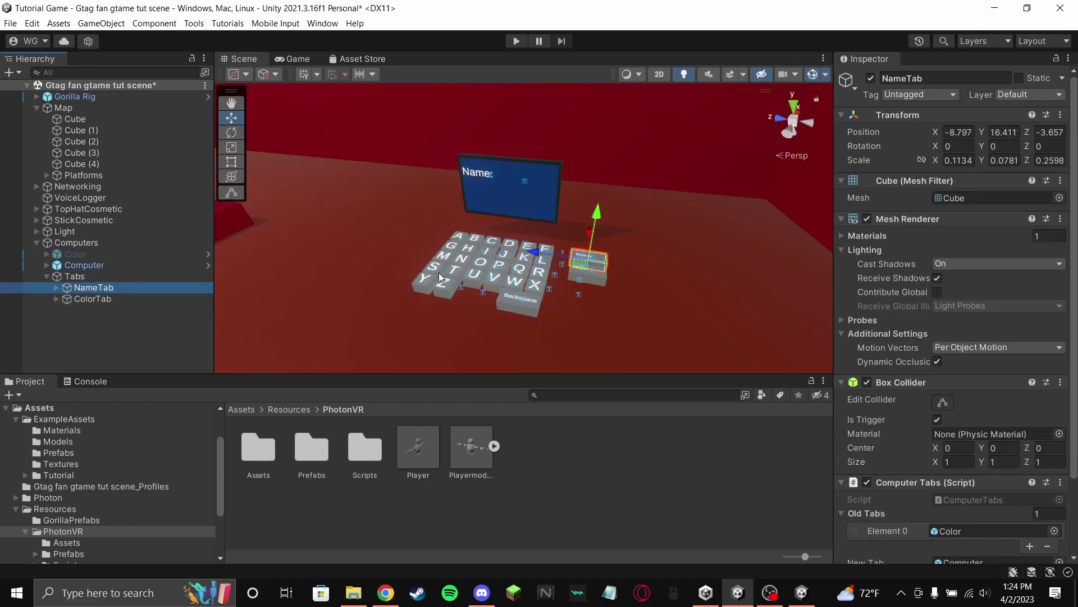
scroll(943, 462, down, 3)
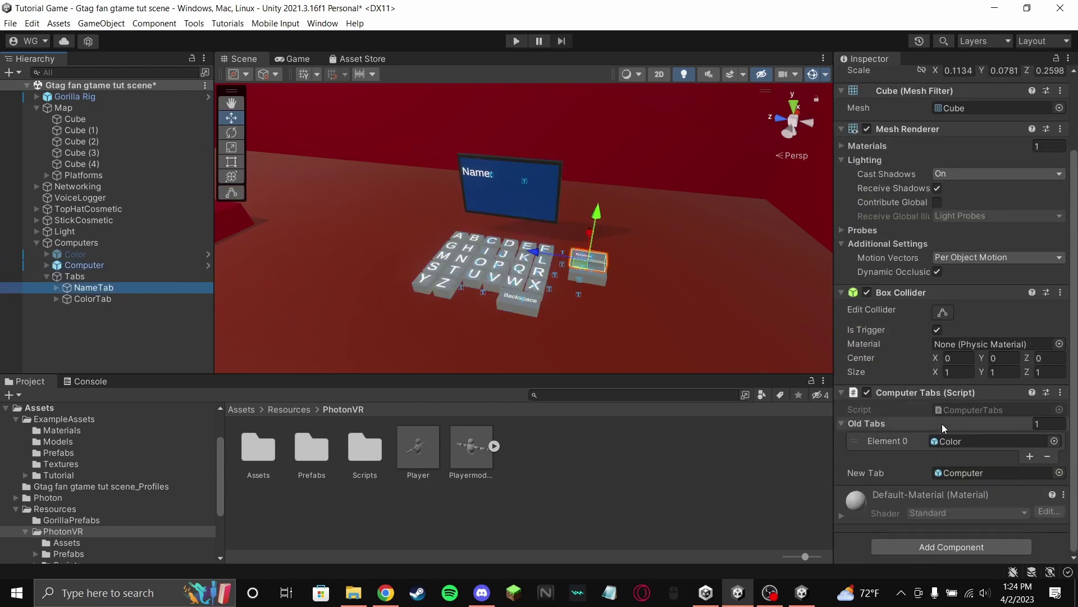
click(179, 299)
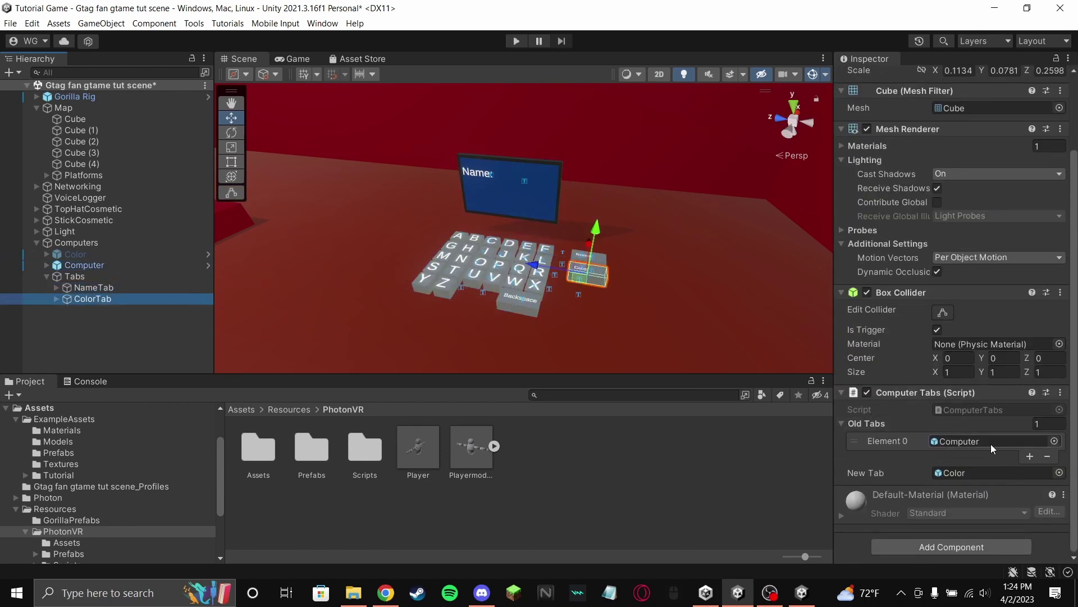
click(681, 476)
key(ctrl+s)
- Enter Play mode and move the Gorilla Rig in the Scene view to about X -1.436, Z -2.387, in front of the computer
right_drag(565, 354, 325, 227)
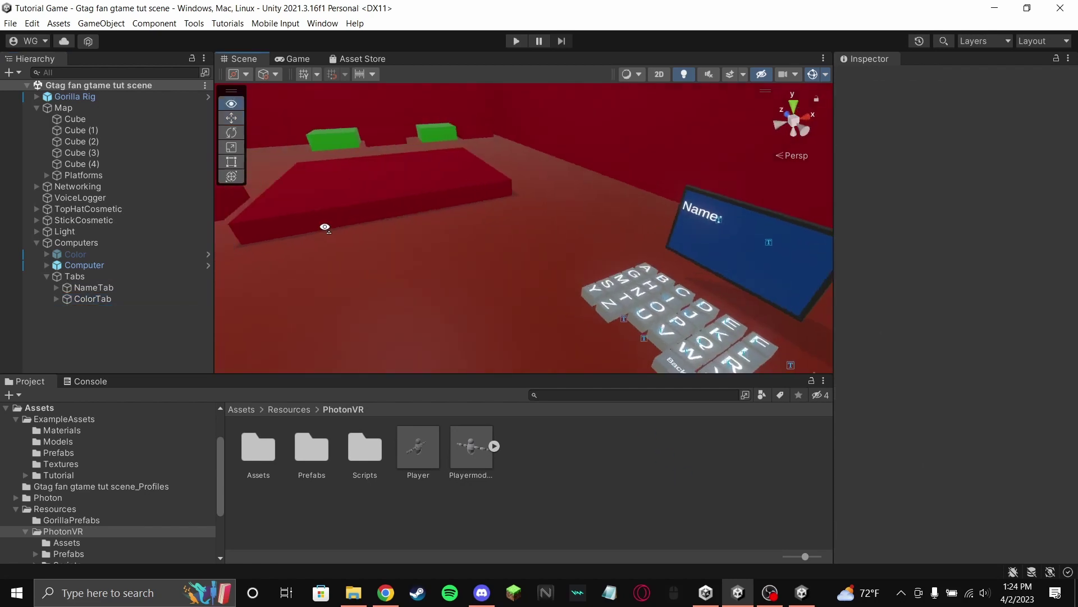
click(517, 41)
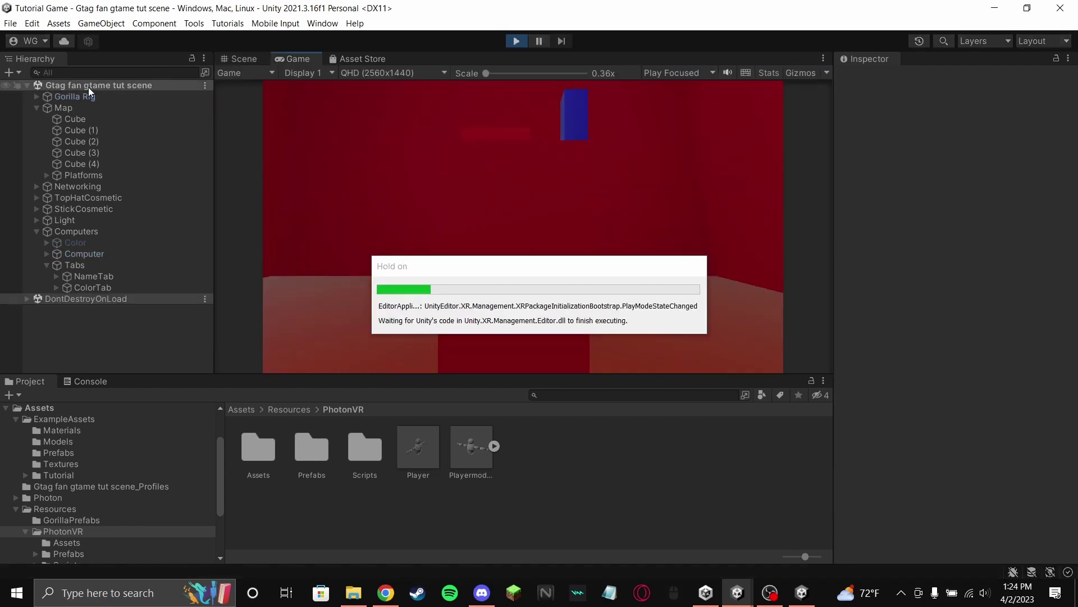
click(247, 59)
right_drag(561, 247, 646, 314)
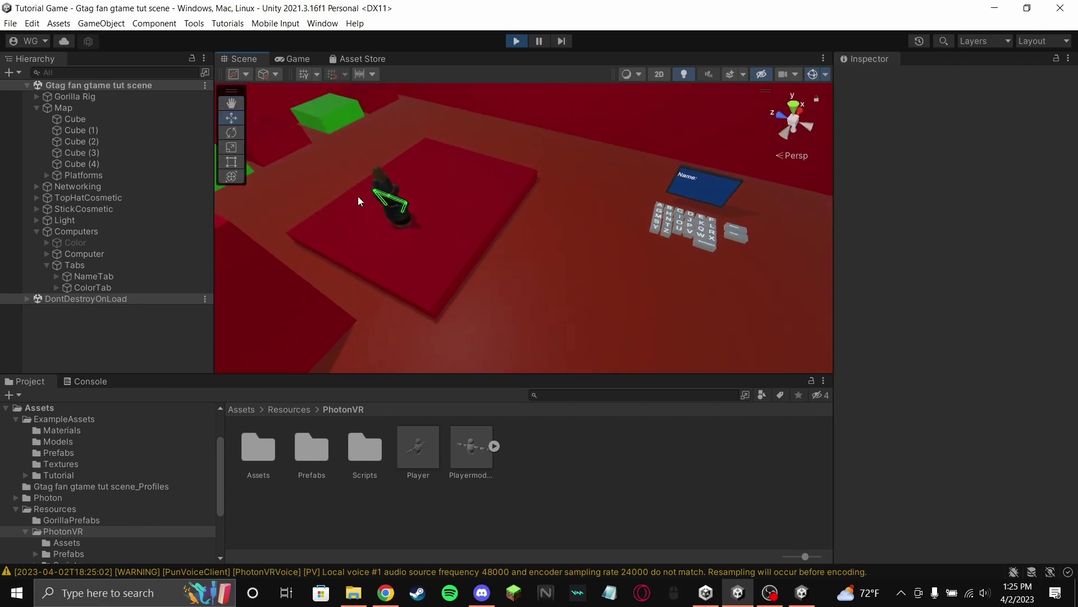
click(85, 97)
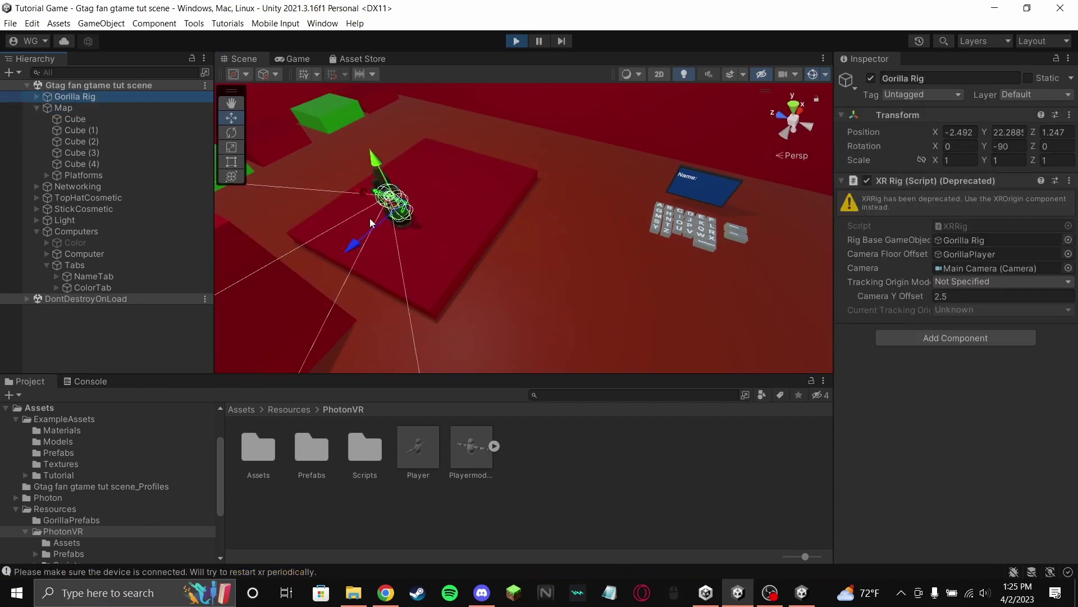
drag(400, 213, 443, 301)
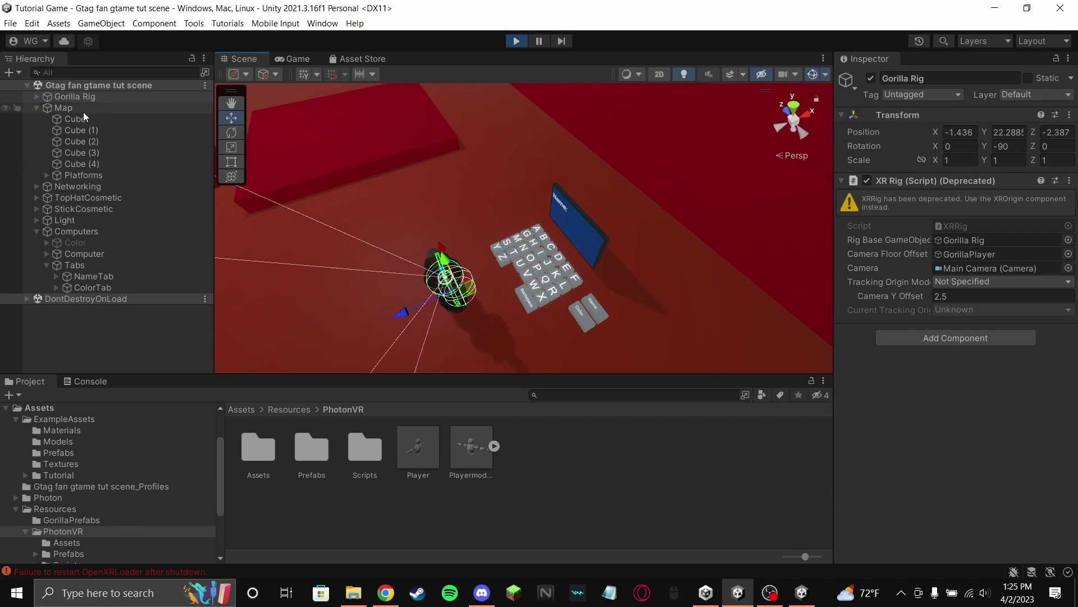
- Move the LeftHand Controller across the computer's letter keys in the Scene view to enter the name UIOOIOIMNM
click(36, 96)
click(106, 153)
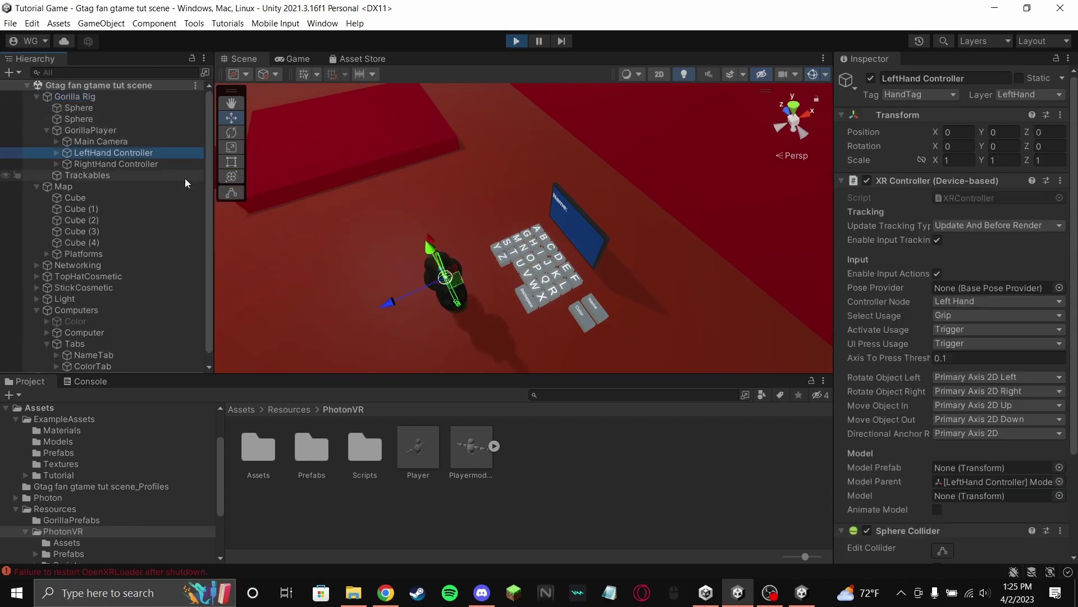
mouse_move(393, 236)
right_down()
mouse_move(374, 264)
mouse_move(393, 224)
right_up()
drag(402, 205, 563, 239)
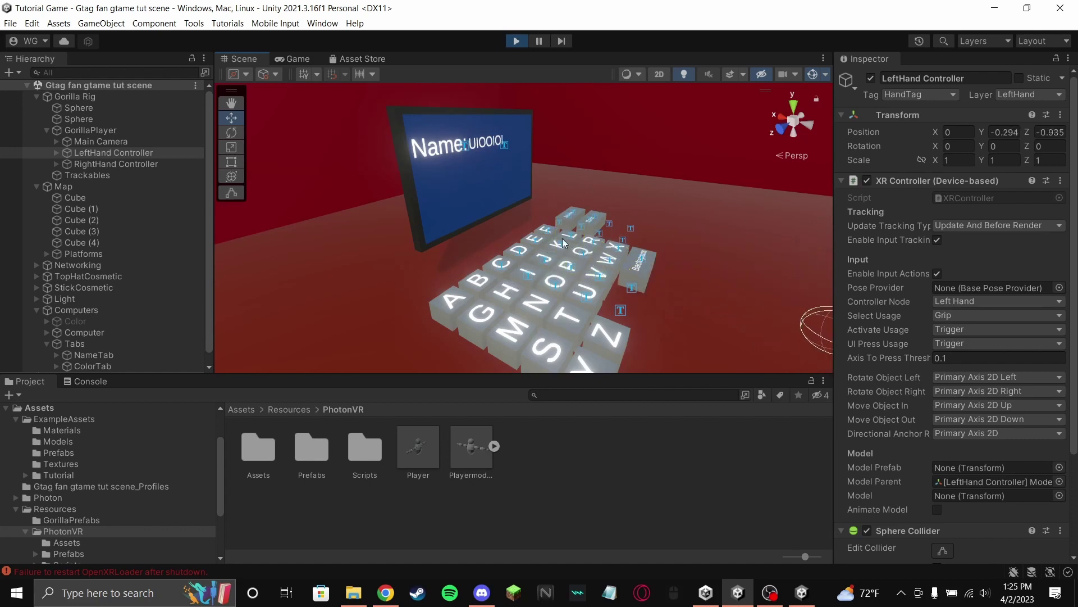
drag(630, 332, 540, 294)
mouse_move(539, 248)
mouse_down()
mouse_move(538, 259)
mouse_move(538, 242)
mouse_up()
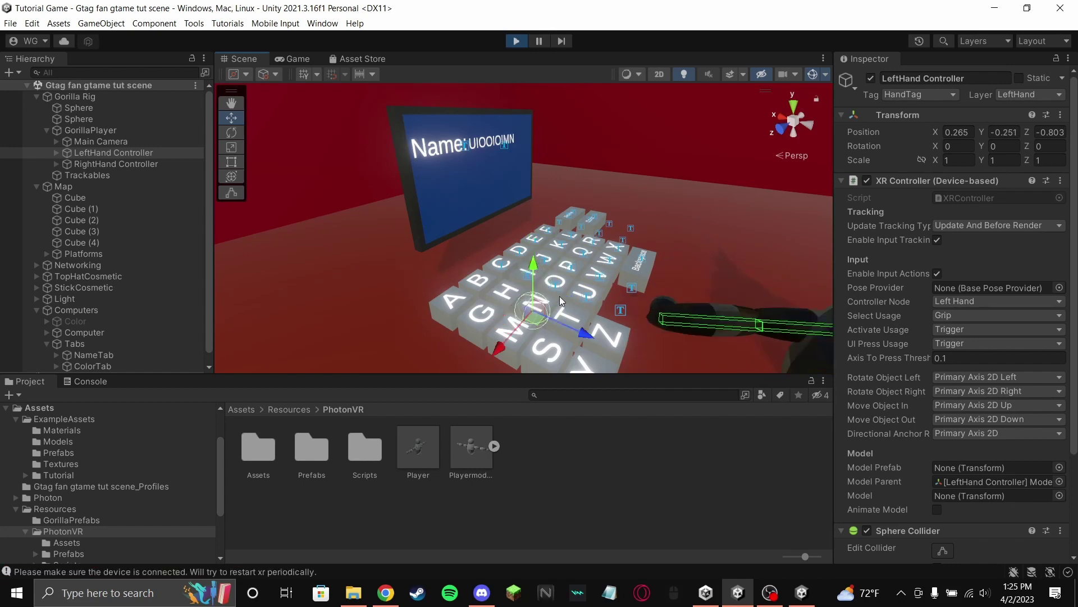
right_drag(560, 295, 474, 271)
alt+drag(475, 271, 527, 186)
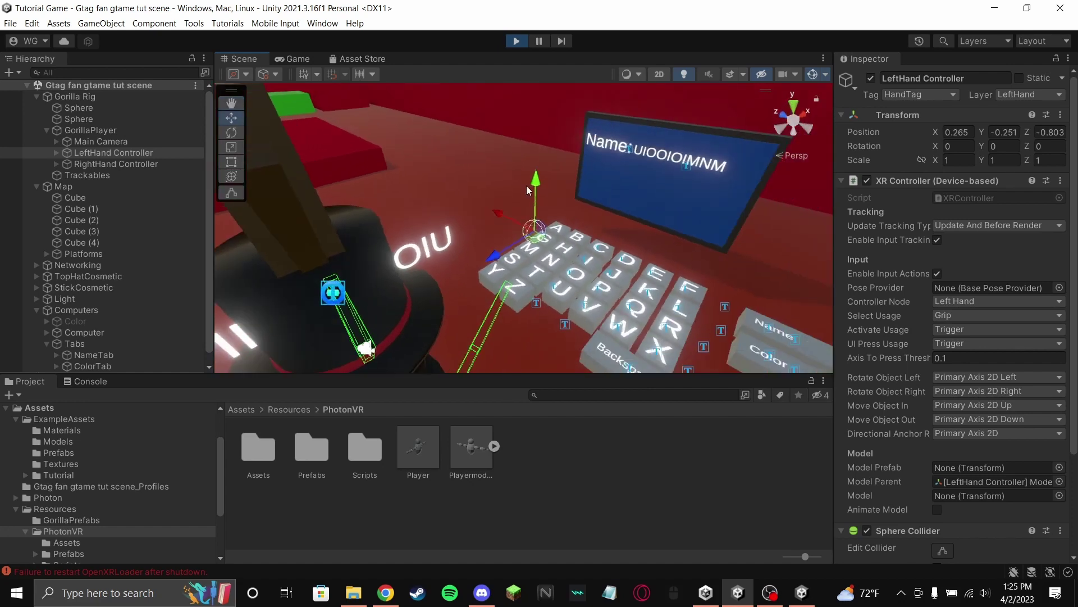
- Restart Play mode and return to the Scene view to check that the entered name is loaded on the computer
click(517, 41)
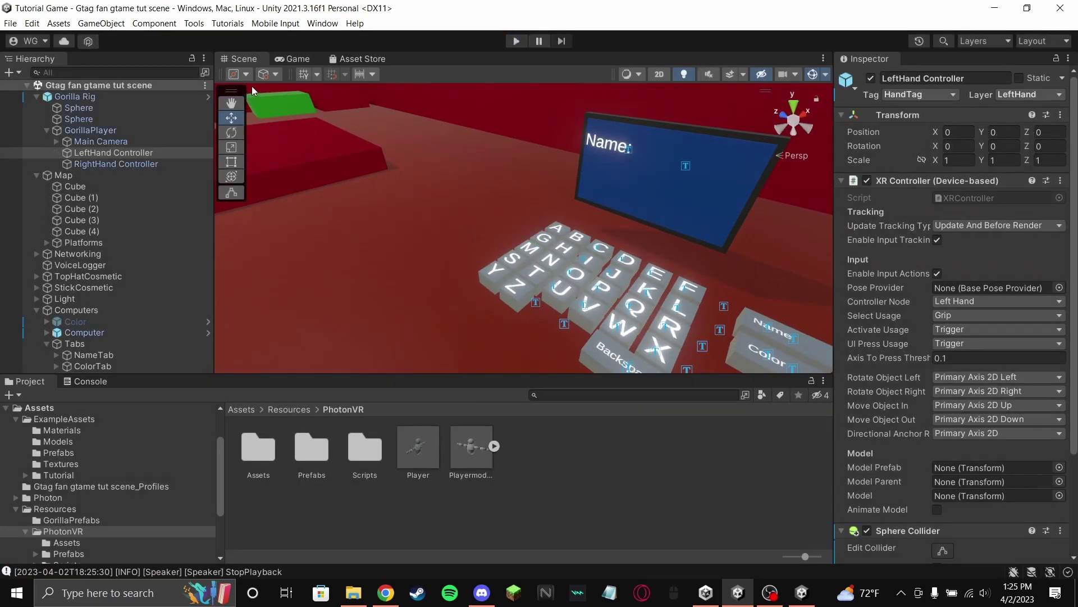
click(510, 43)
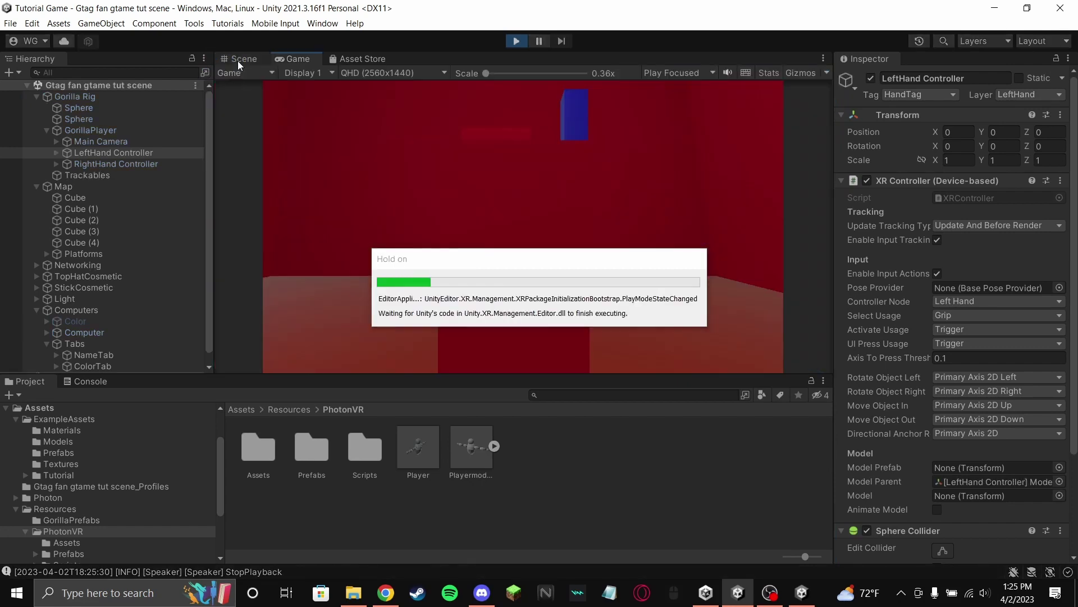
click(239, 60)
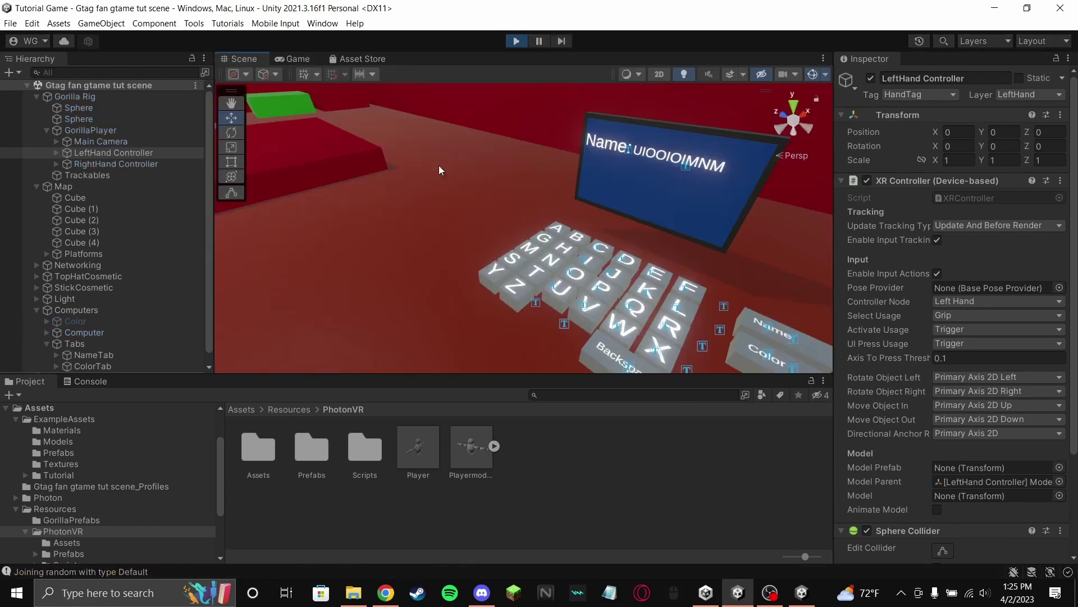
right_drag(439, 165, 630, 287)
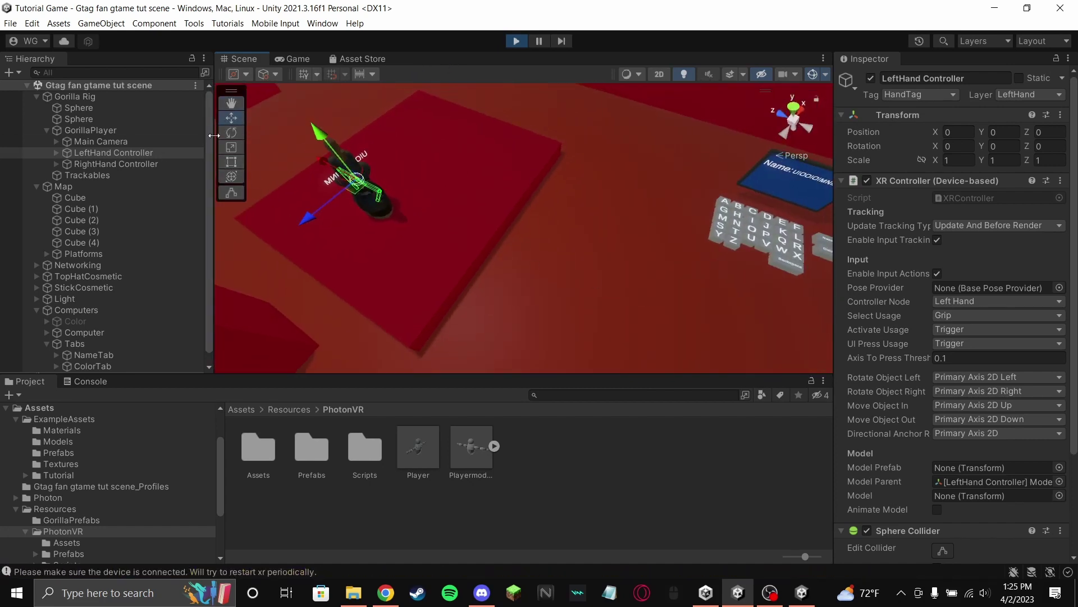
- Move the Gorilla Rig from the red platform to a spot in front of the computer's keyboard
click(93, 106)
click(75, 97)
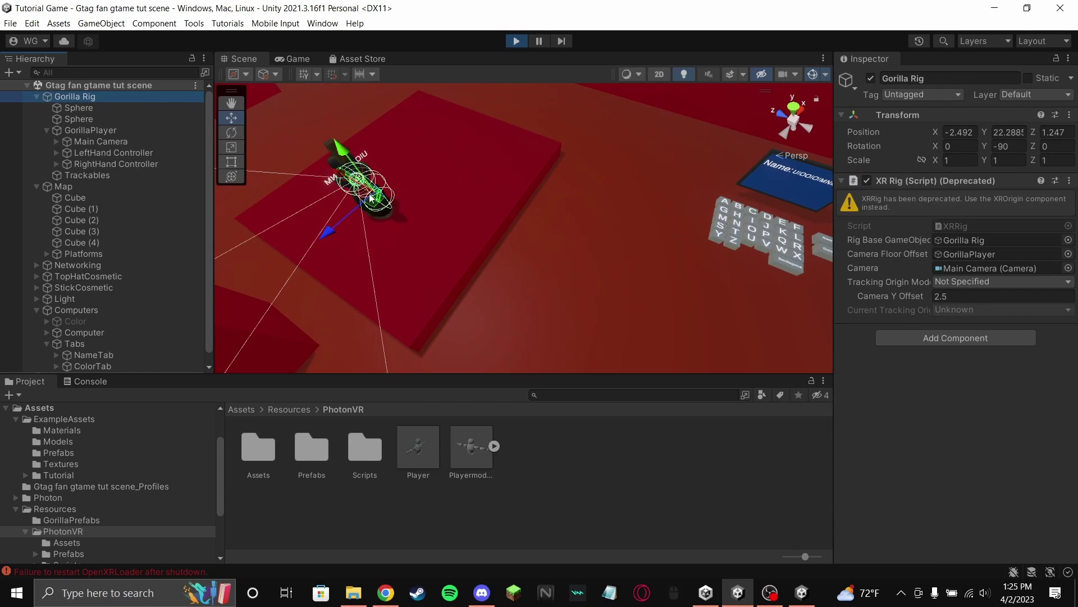
drag(376, 202, 798, 338)
right_drag(730, 329, 401, 346)
drag(454, 326, 627, 368)
right_drag(628, 365, 527, 346)
alt+drag(526, 344, 505, 332)
- Touch the Color tab button with the LeftHand Controller to switch to the color computer, and pull the hand back
click(113, 153)
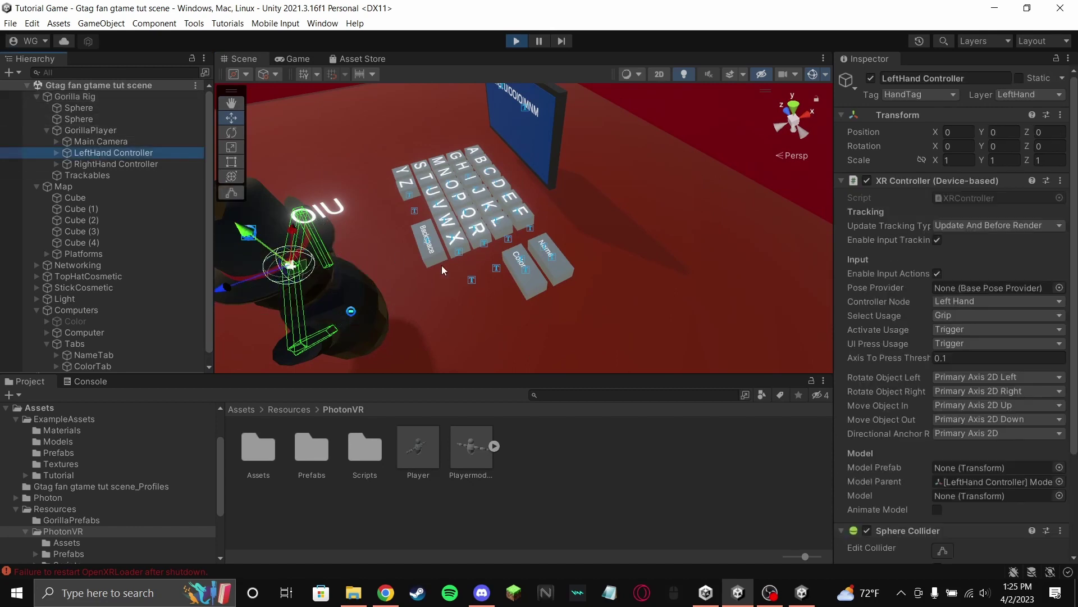
drag(299, 264, 448, 227)
right_drag(534, 225, 448, 224)
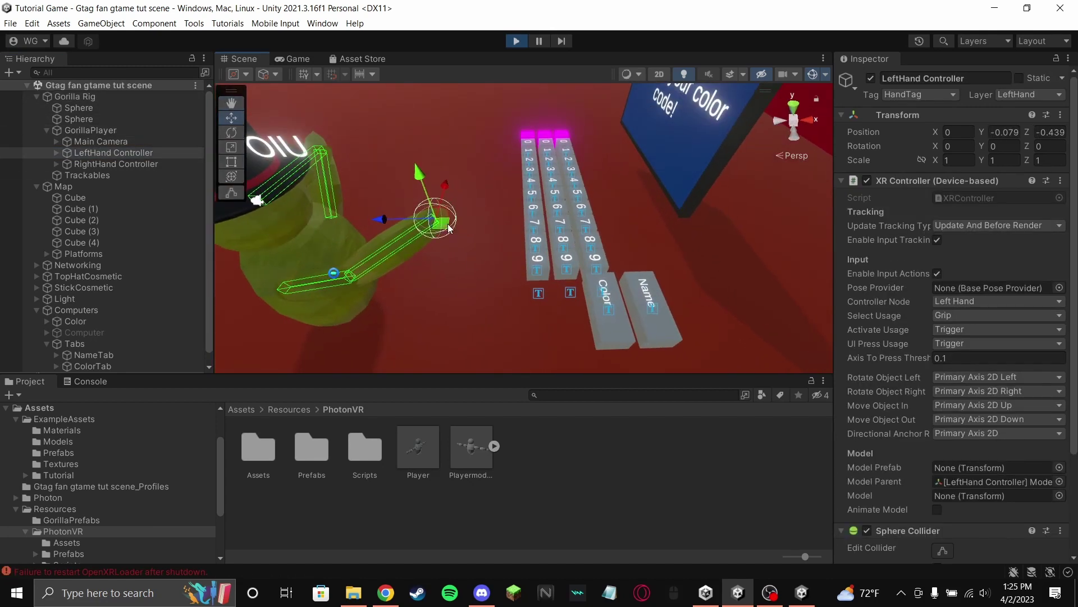
- Move the LeftHand Controller across the color computer's number keys to change the player's color, ending at about X -0.185, Y -0.532, Z -0.962
drag(439, 219, 486, 216)
right_drag(544, 243, 591, 258)
alt+drag(591, 258, 565, 220)
alt+drag(382, 224, 521, 247)
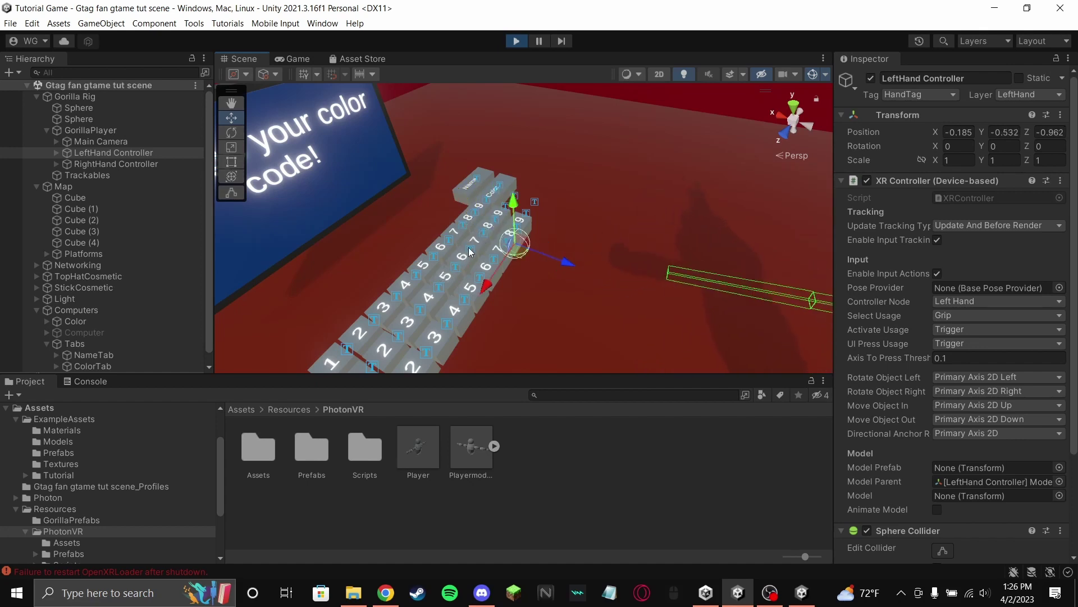
right_drag(541, 298, 489, 271)
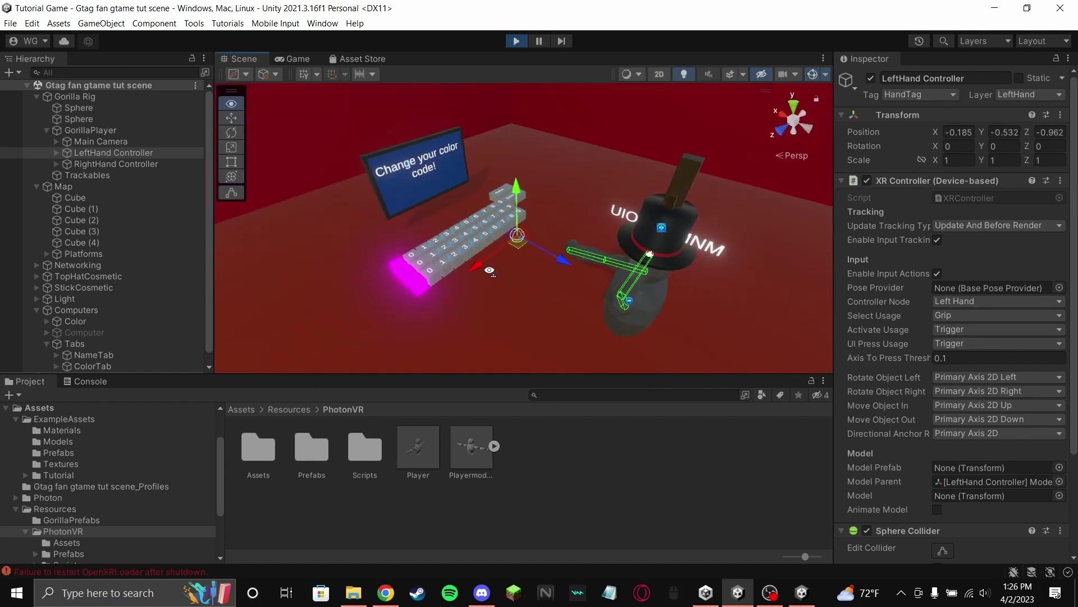